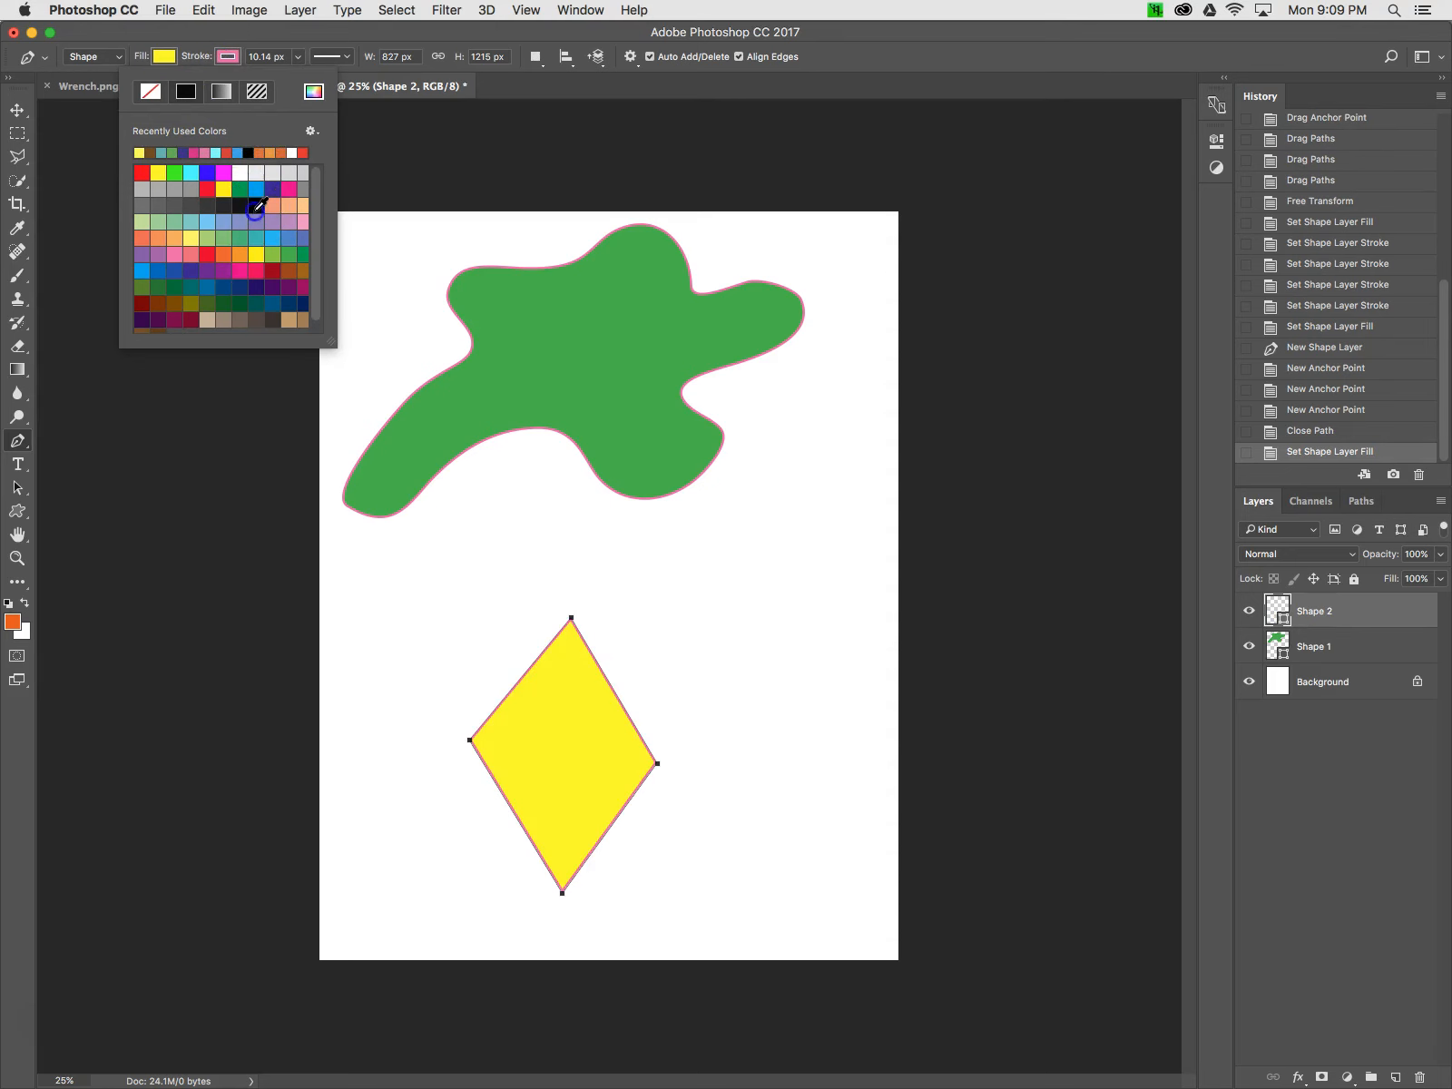
Widen the diamond's stroke to about 37 px and switch its stroke style to a dotted line
left_click(298, 57)
left_click_drag(297, 85, 309, 81)
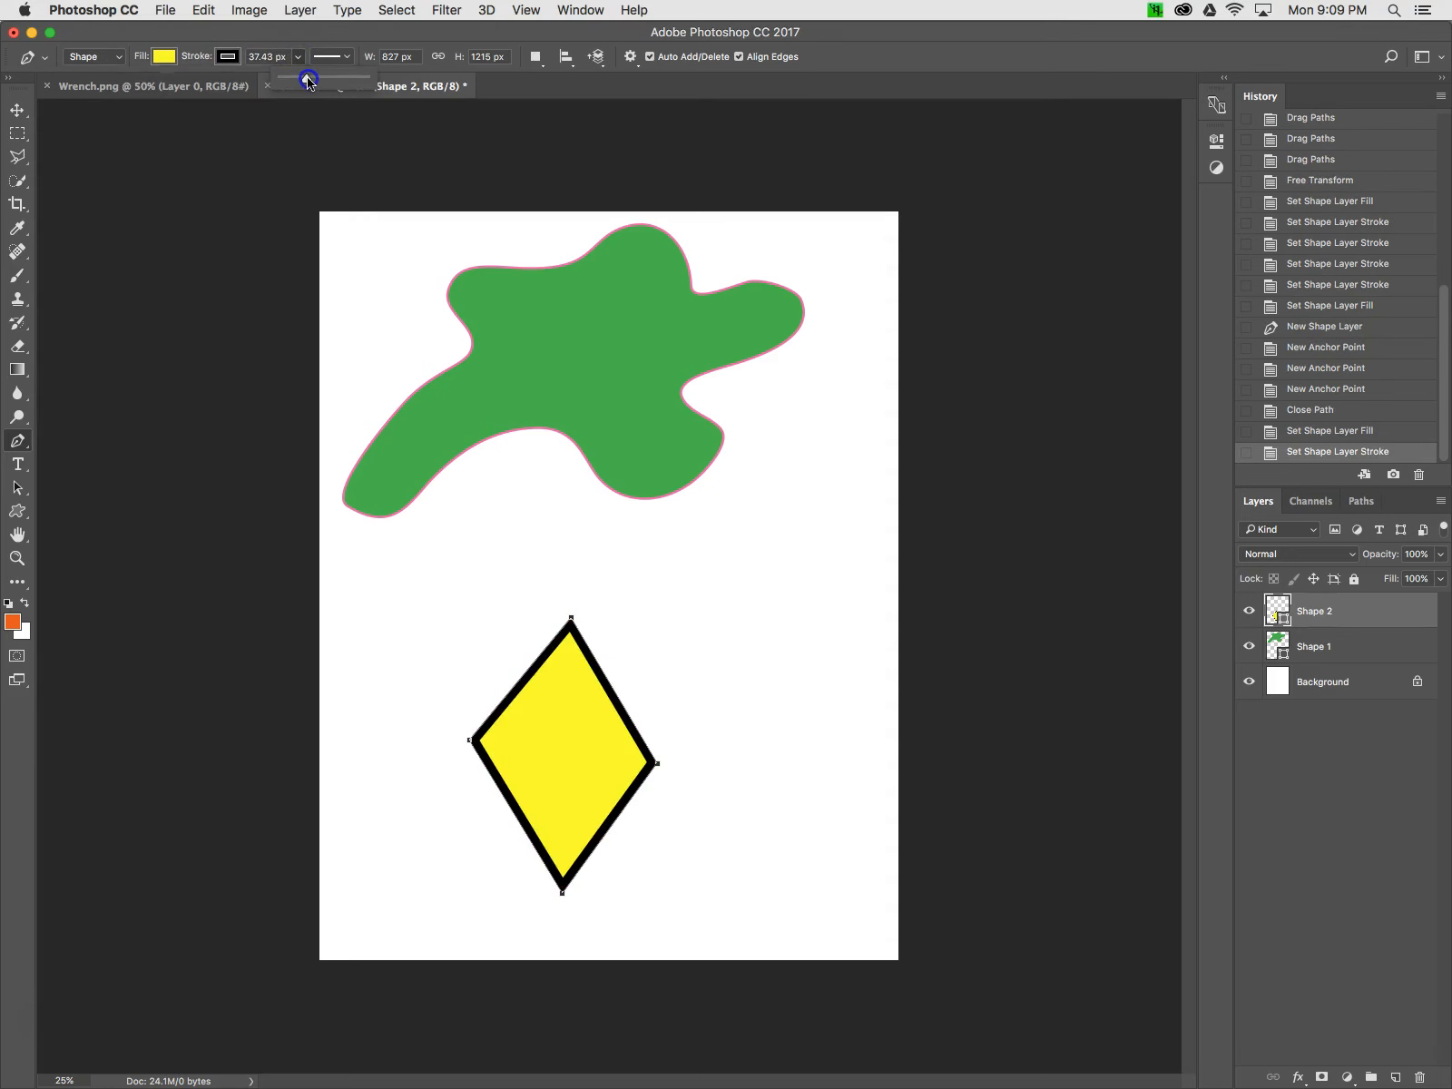
left_click(346, 58)
left_click(313, 143)
left_click(306, 170)
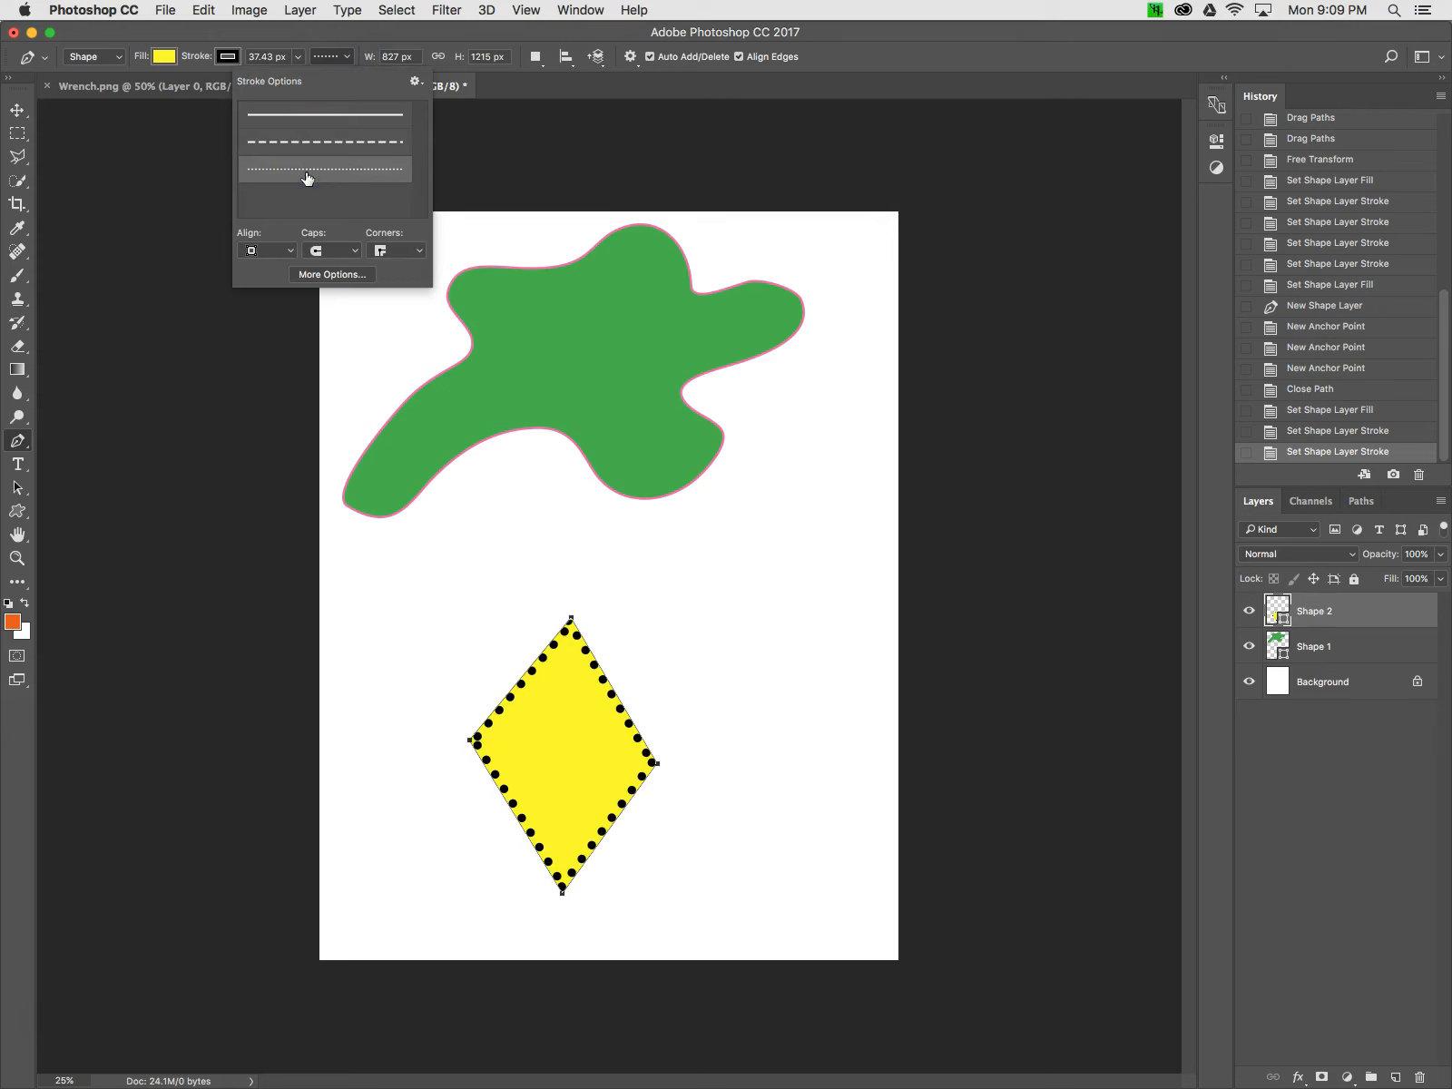
left_click(345, 58)
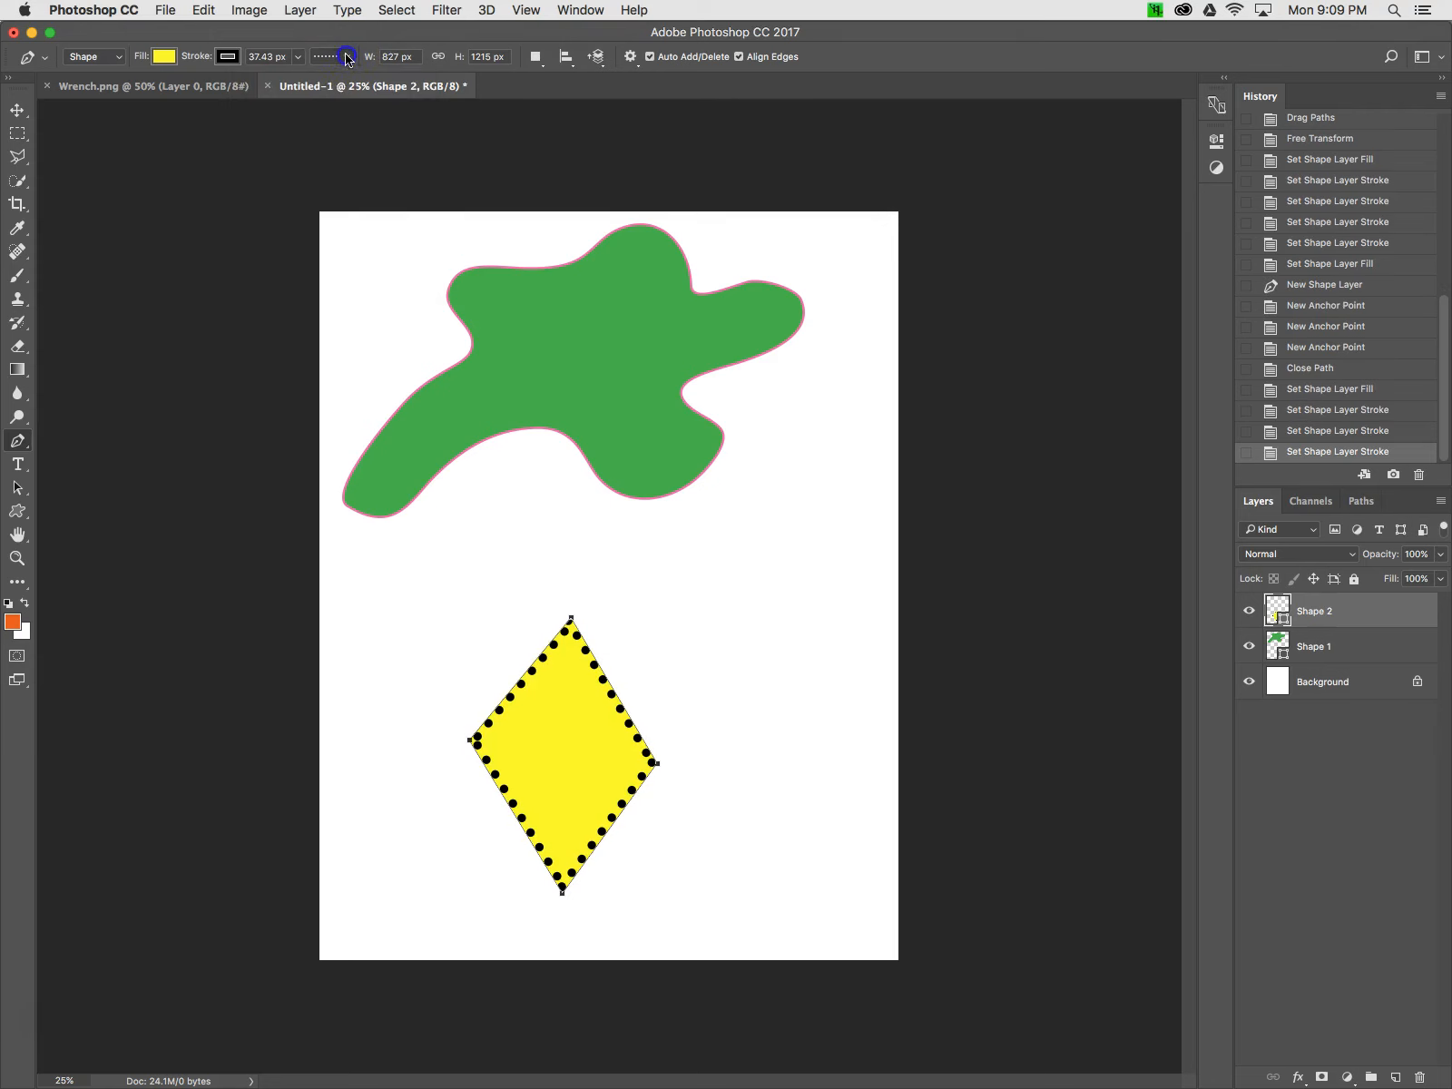
Reduce the diamond's dotted stroke width to 10.14 px
left_click(298, 56)
left_click_drag(296, 81, 289, 83)
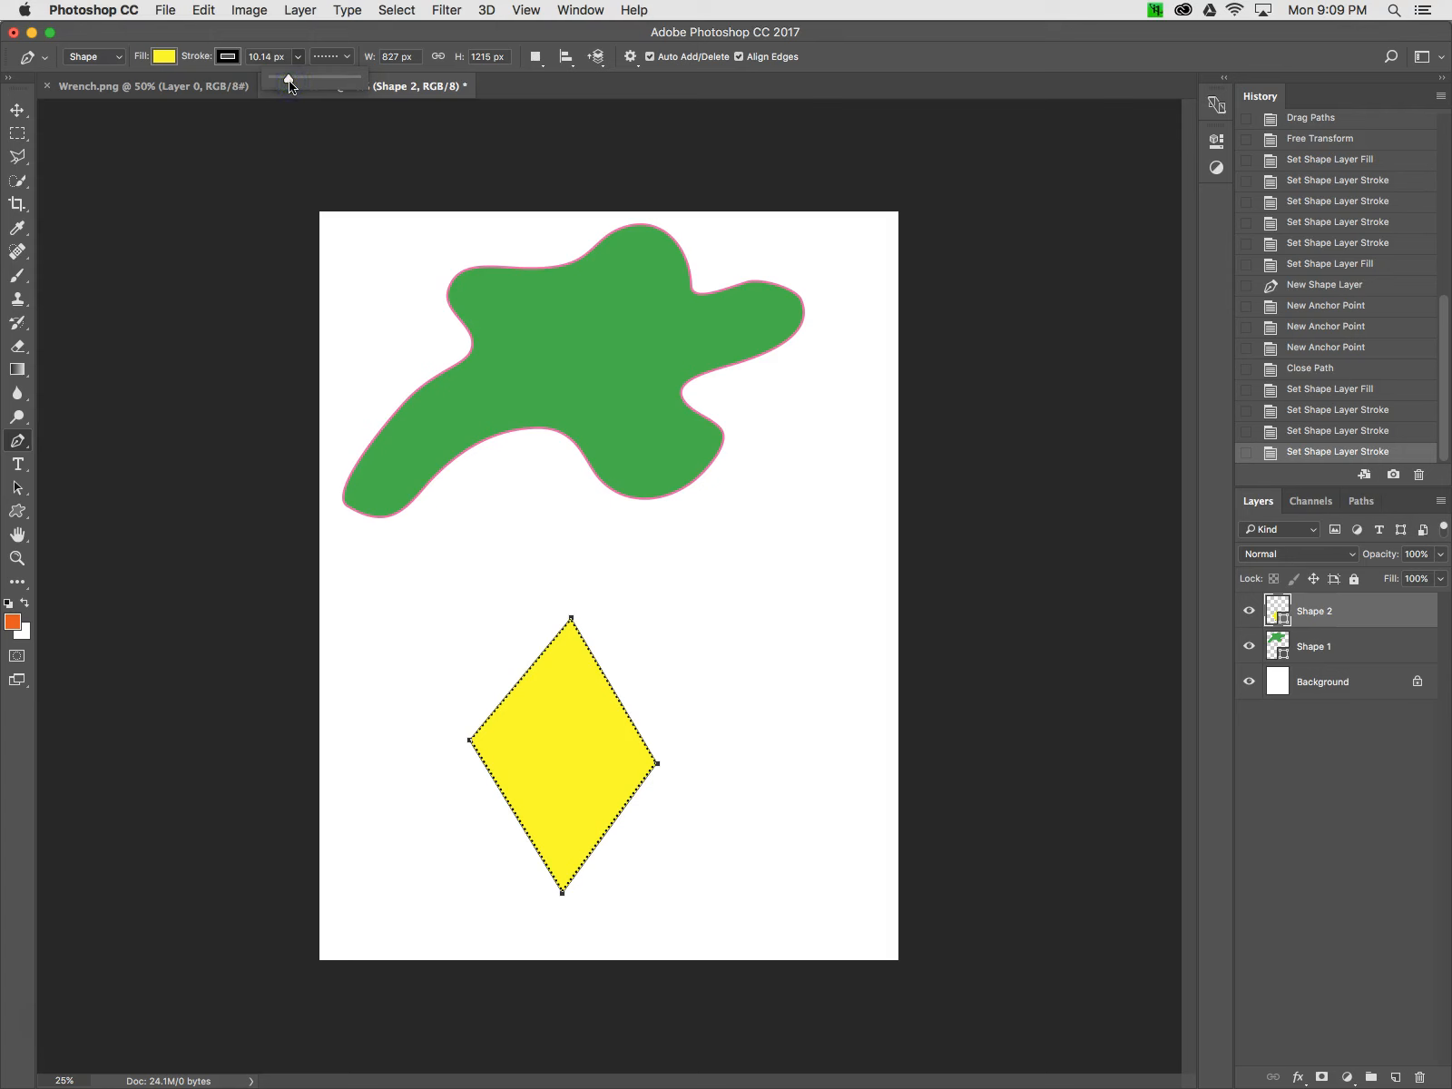
left_click(704, 32)
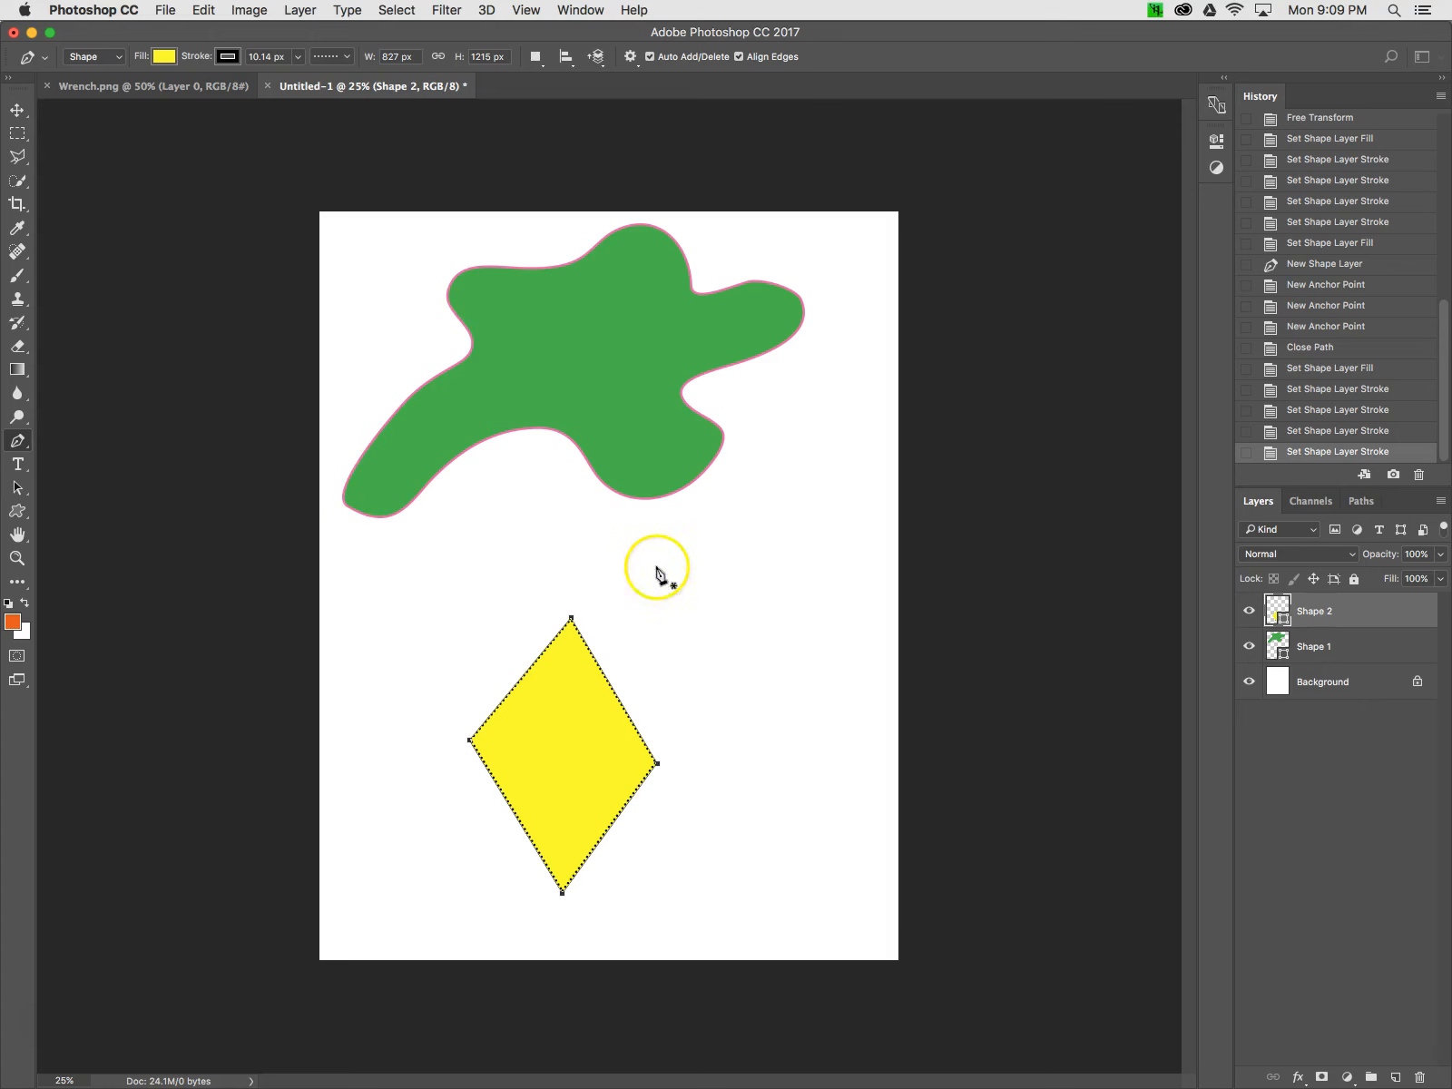
Move the yellow diamond up and left so it overlaps the green shape, using the Path Selection tool
left_click(20, 488)
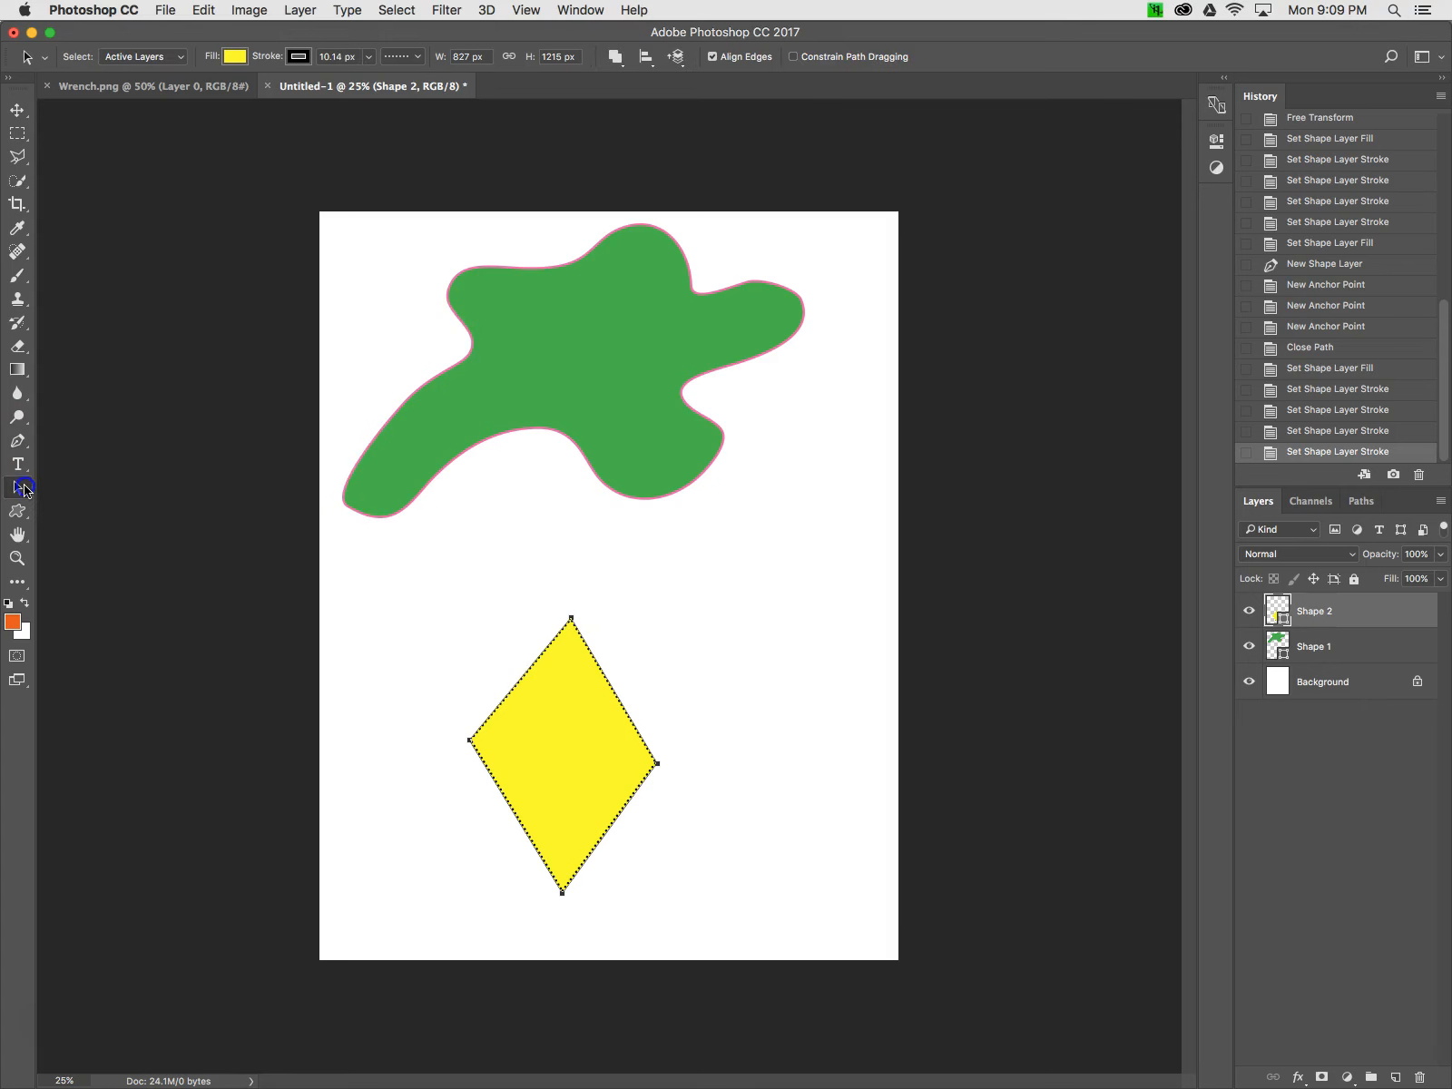
left_click_drag(538, 631, 424, 372)
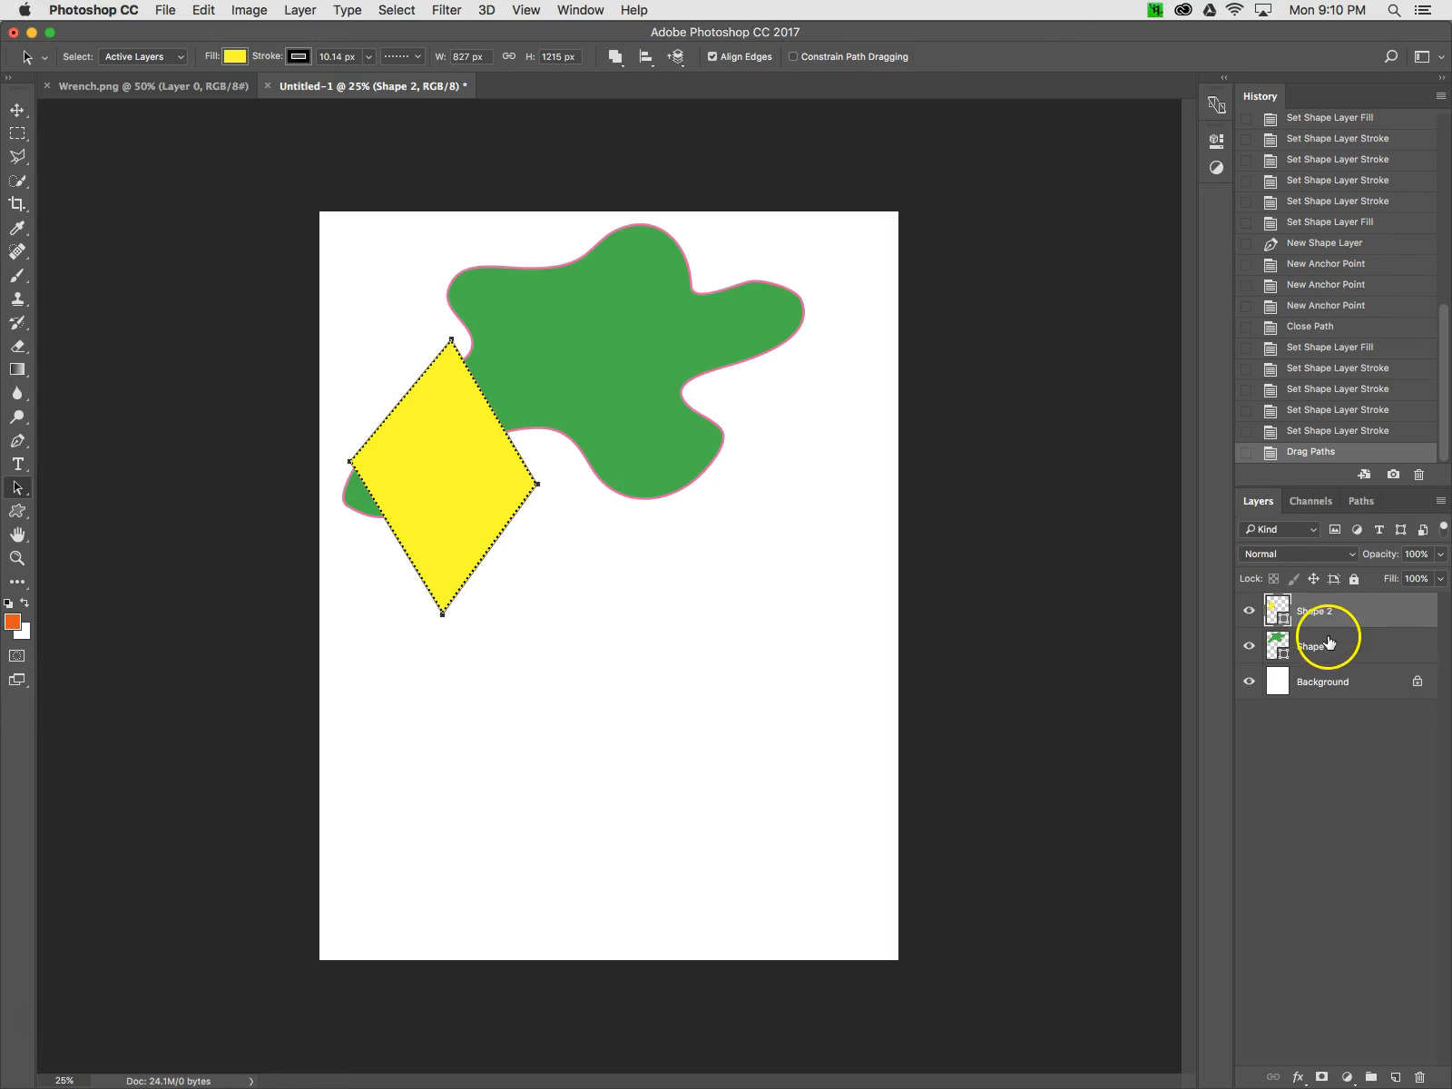
Reorder the layers so the diamond's layer Shape 2 sits beneath the green Shape 1 layer
left_click_drag(1364, 610, 1359, 649)
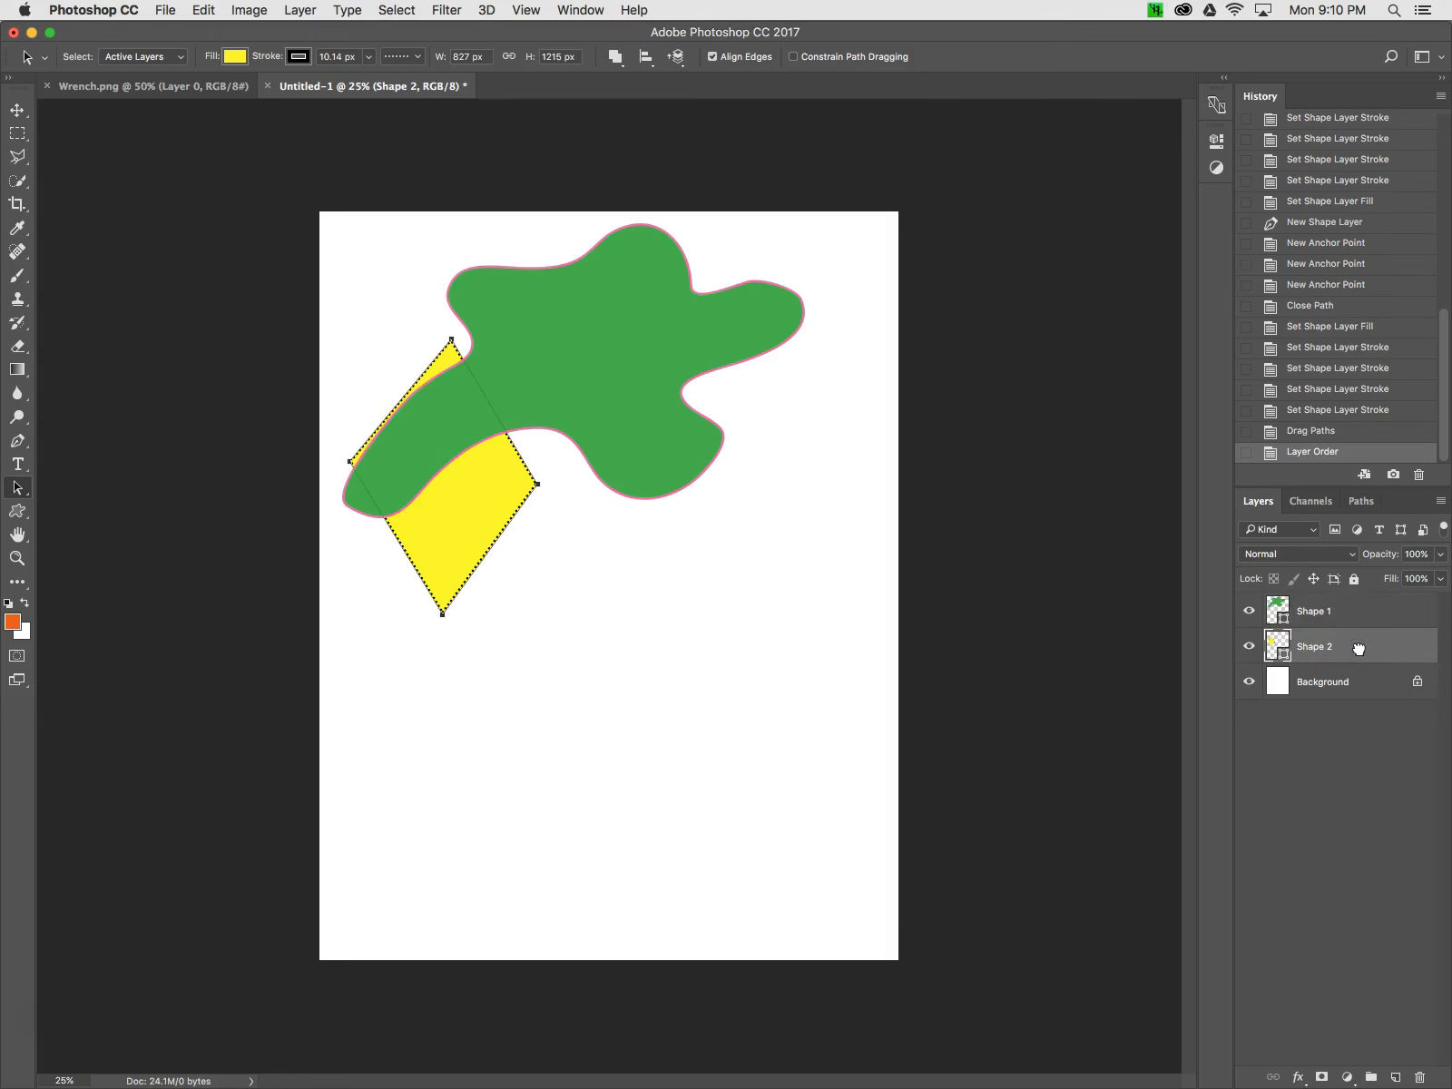
left_click(1347, 725)
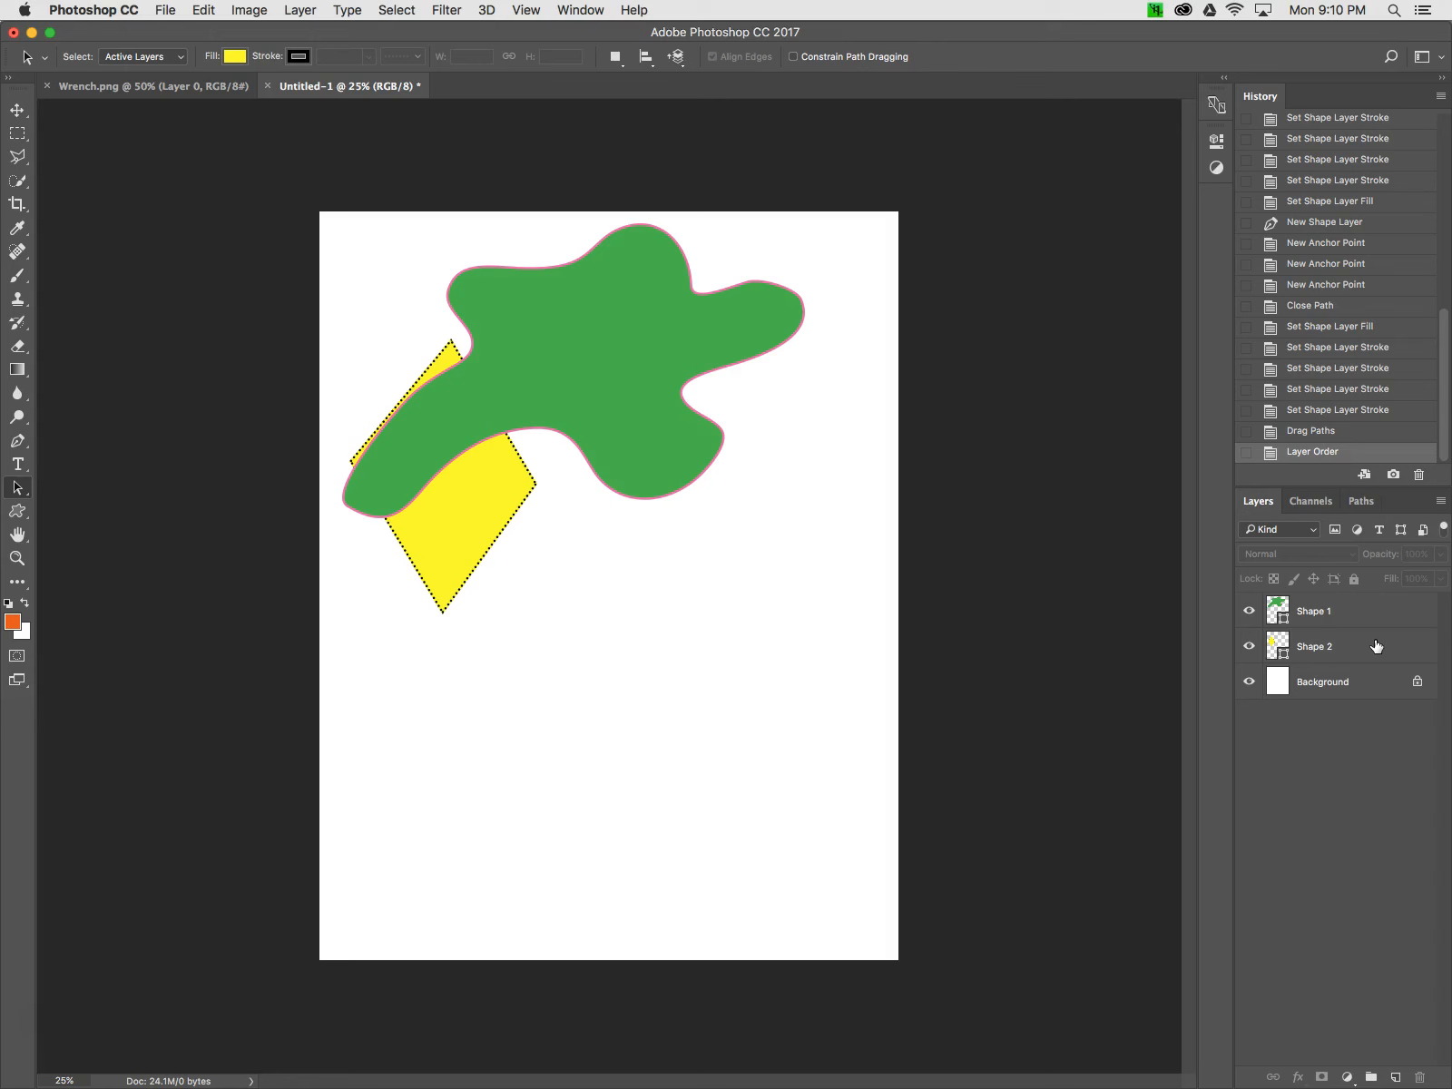
left_click_drag(1376, 645, 1371, 599)
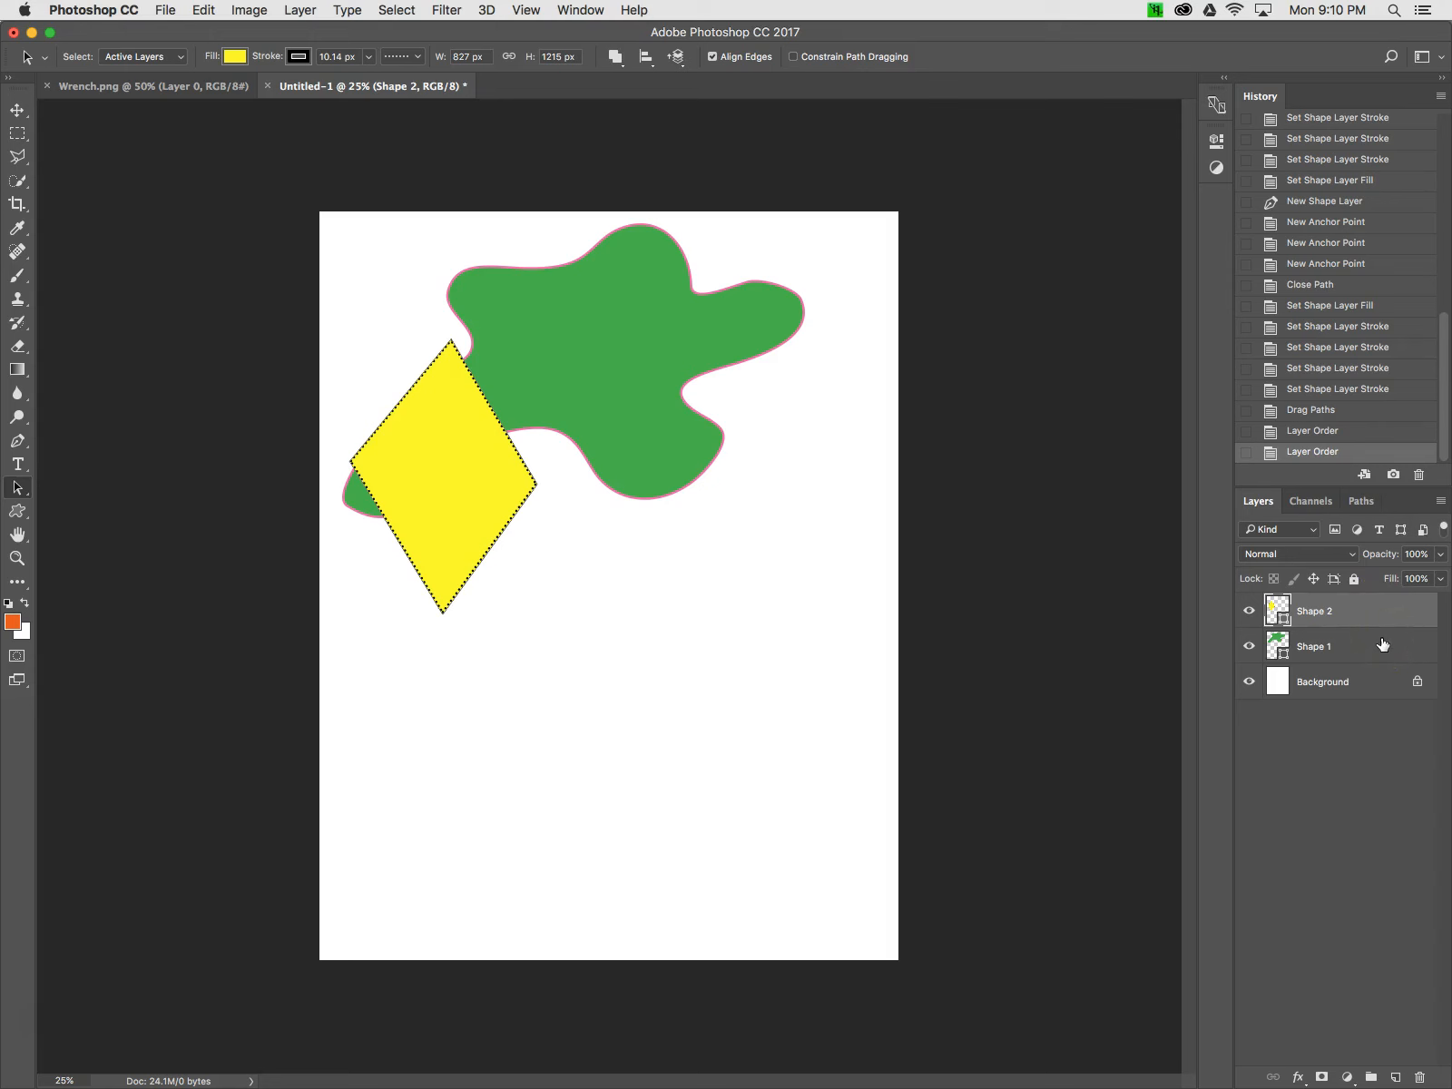
left_click_drag(1365, 606, 1369, 650)
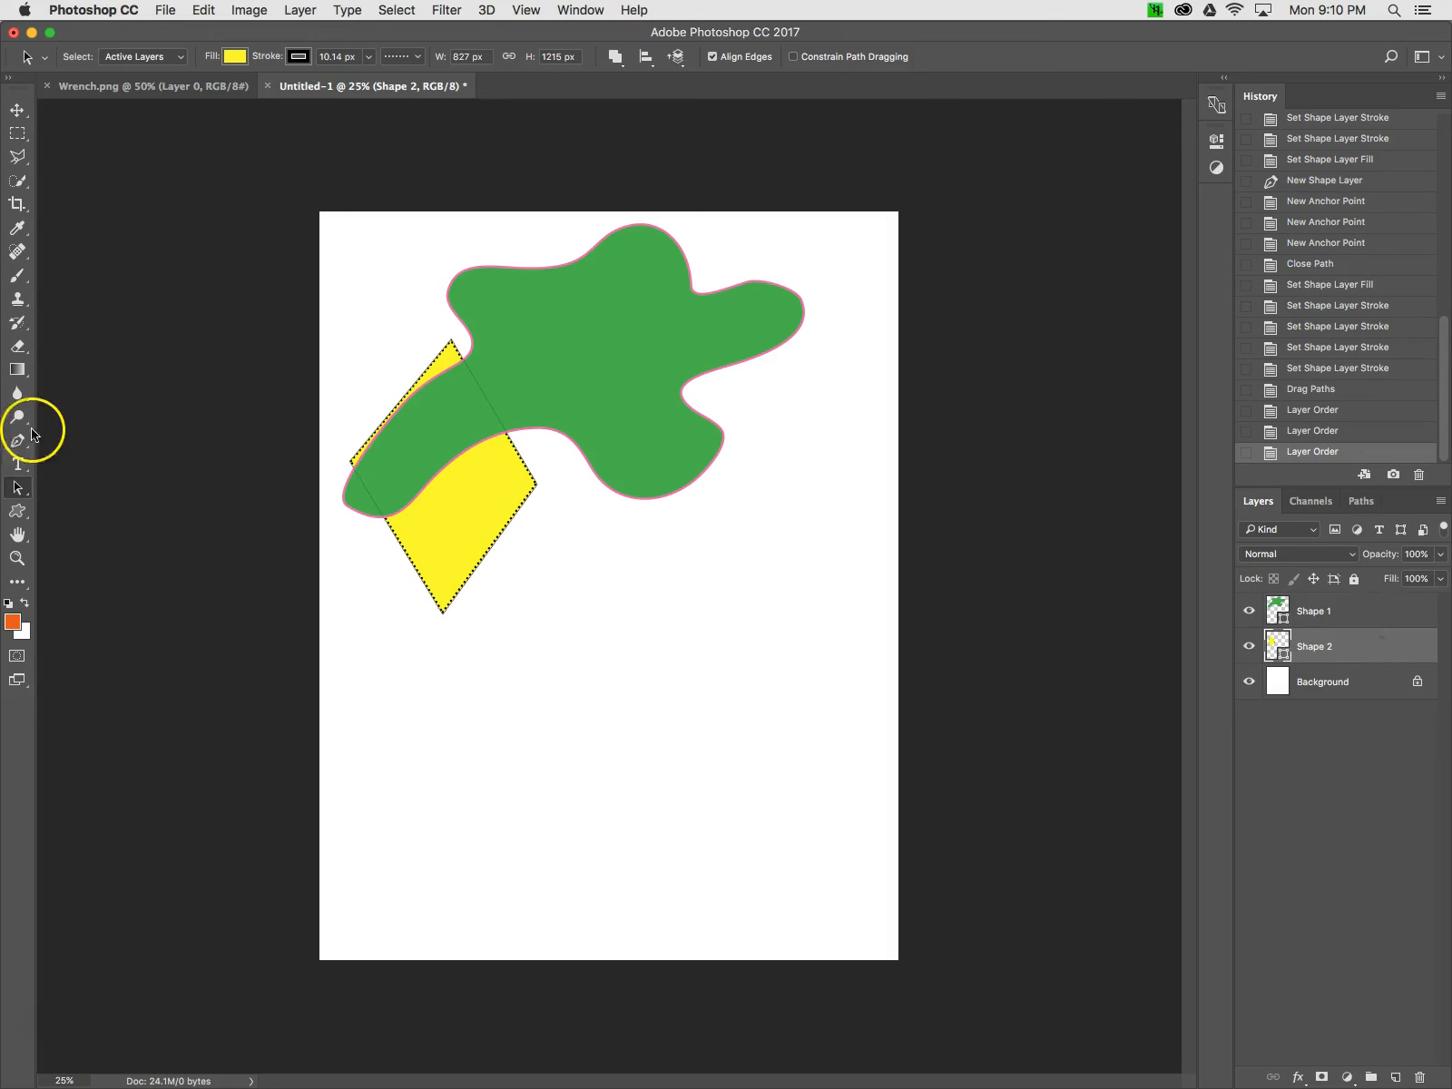
Draw a new closed, curved blob shape below the diamond with the Pen tool, dragging handles for smooth curves
left_click(17, 441)
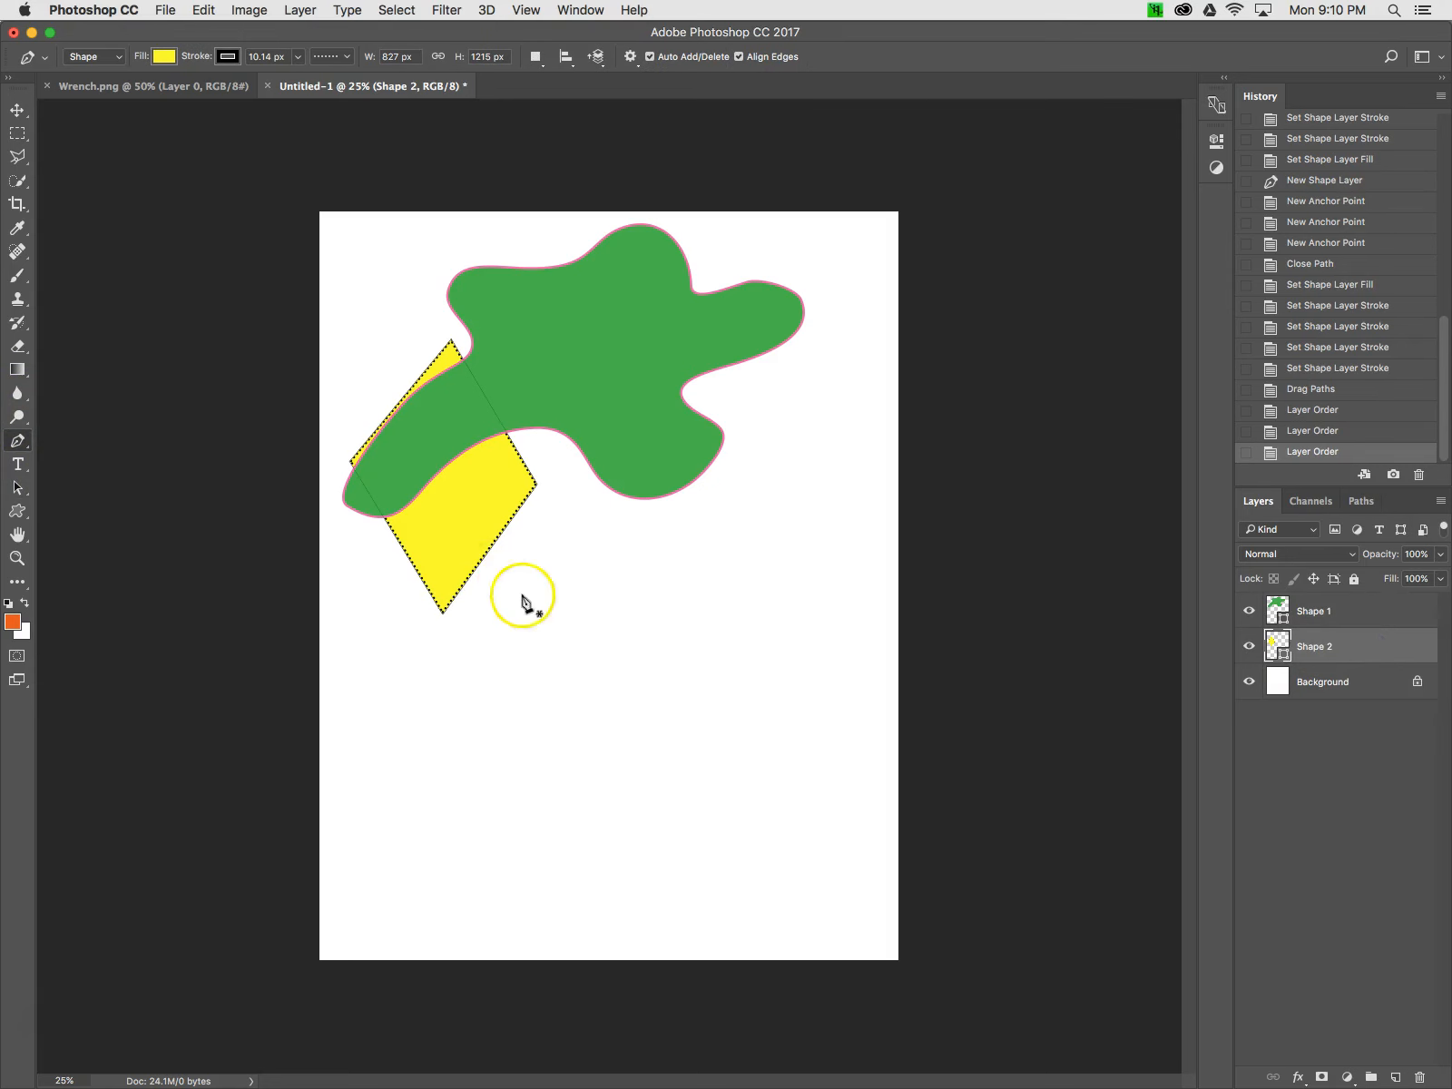
left_click(522, 759)
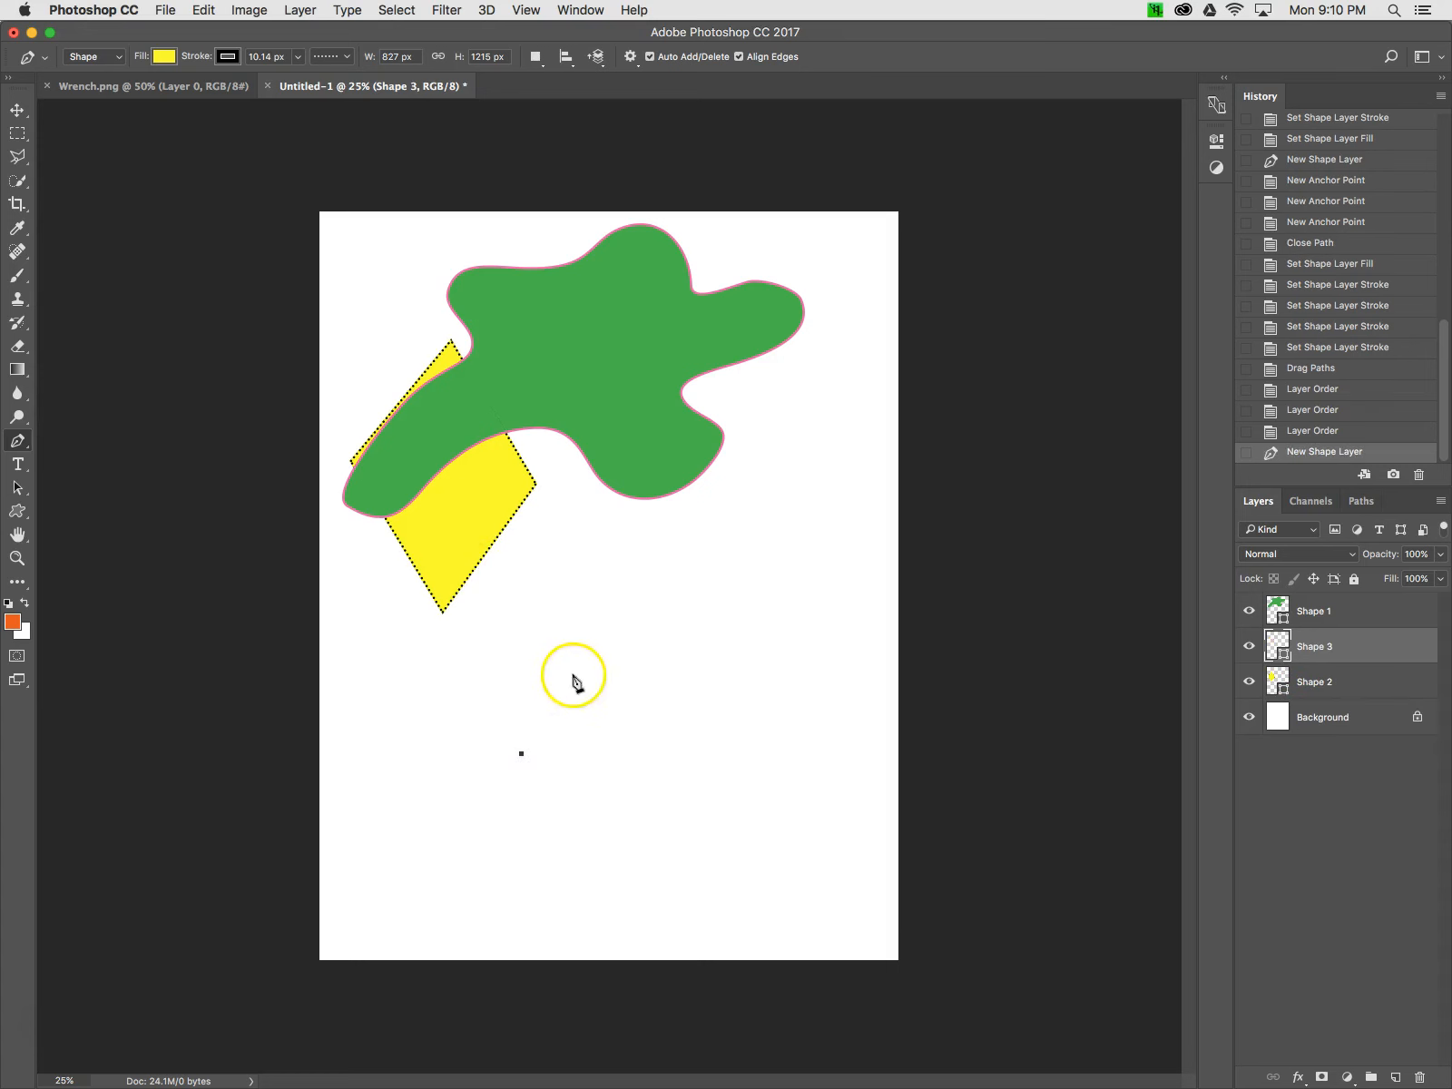
left_click(606, 657)
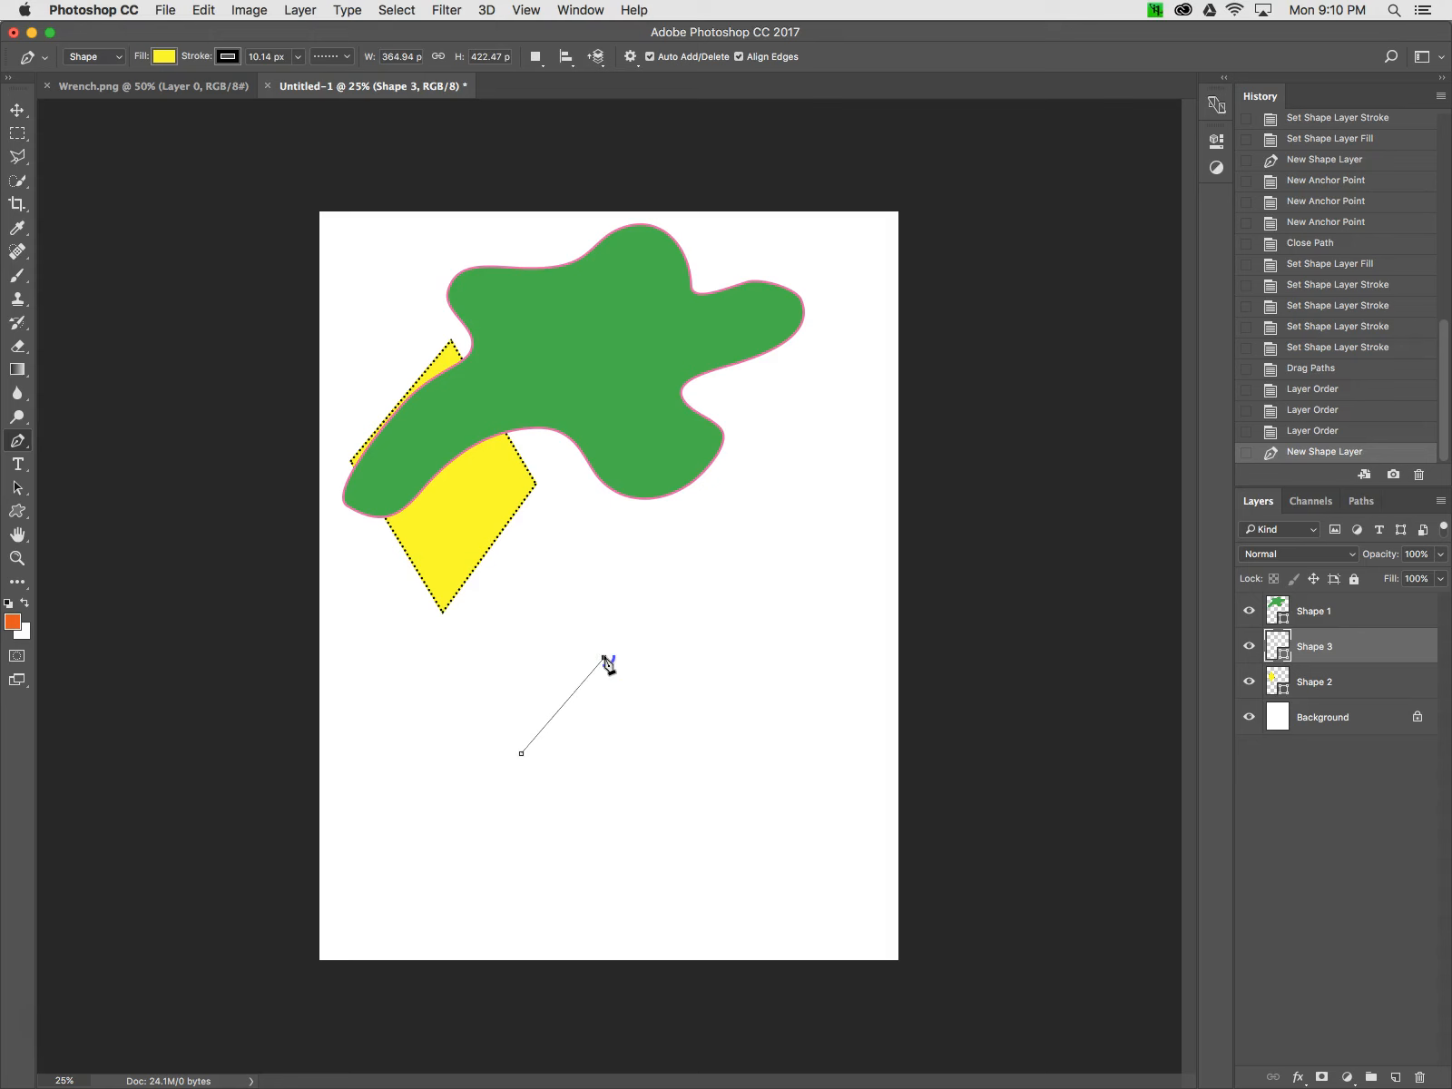
left_click_drag(606, 659, 647, 661)
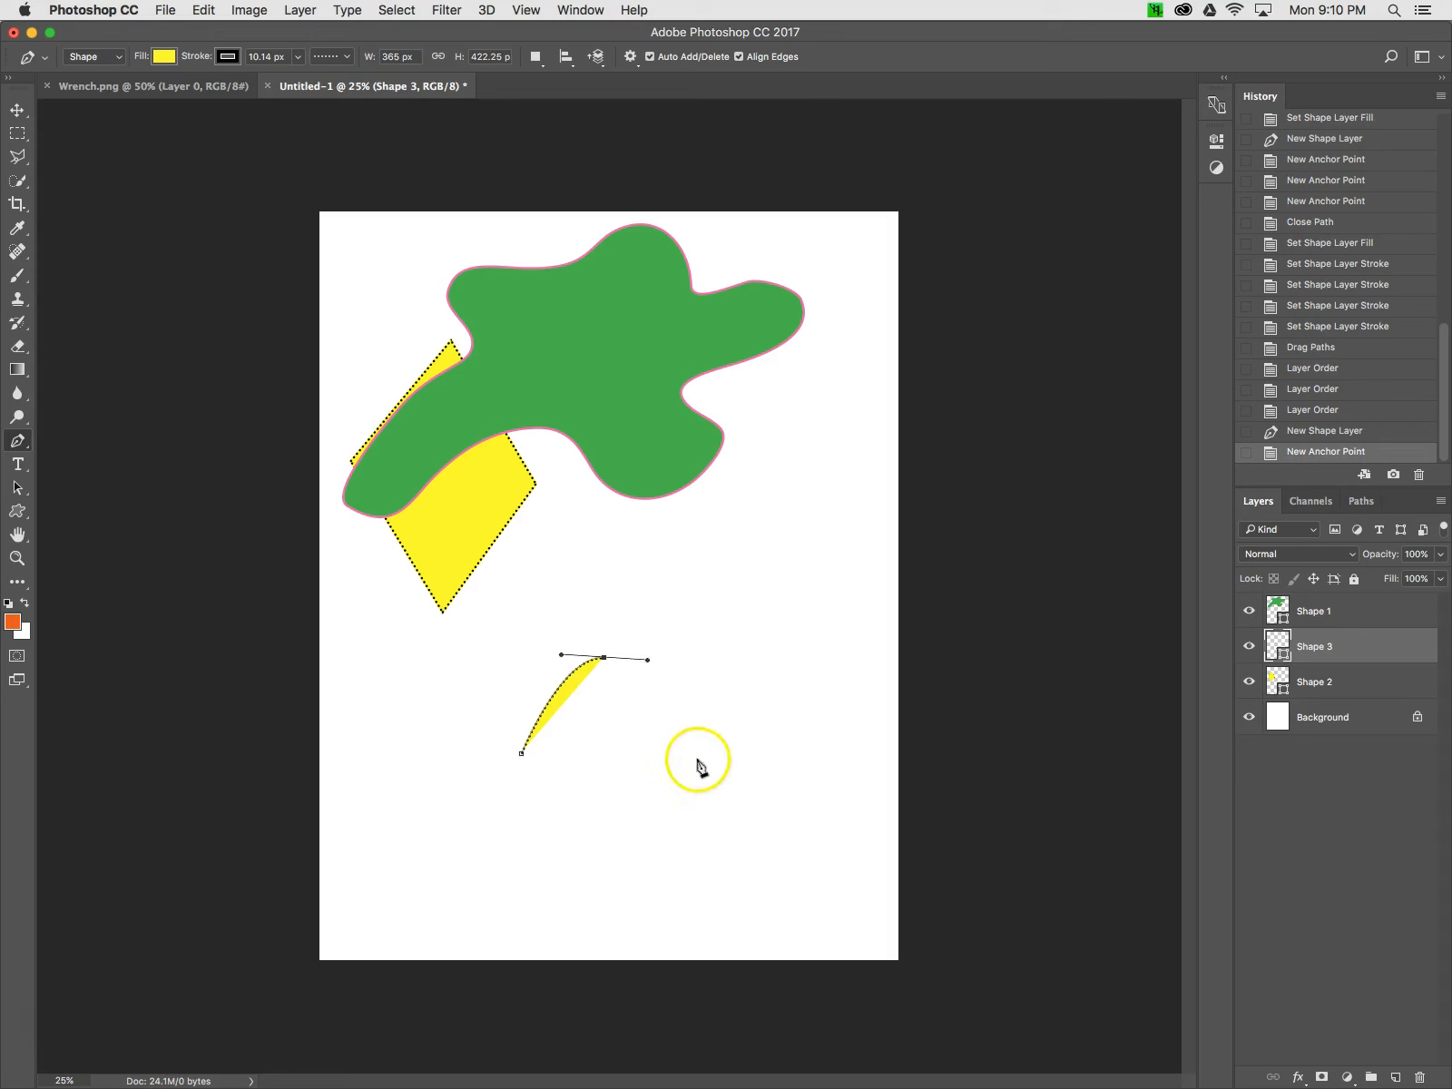
left_click_drag(697, 783, 652, 899)
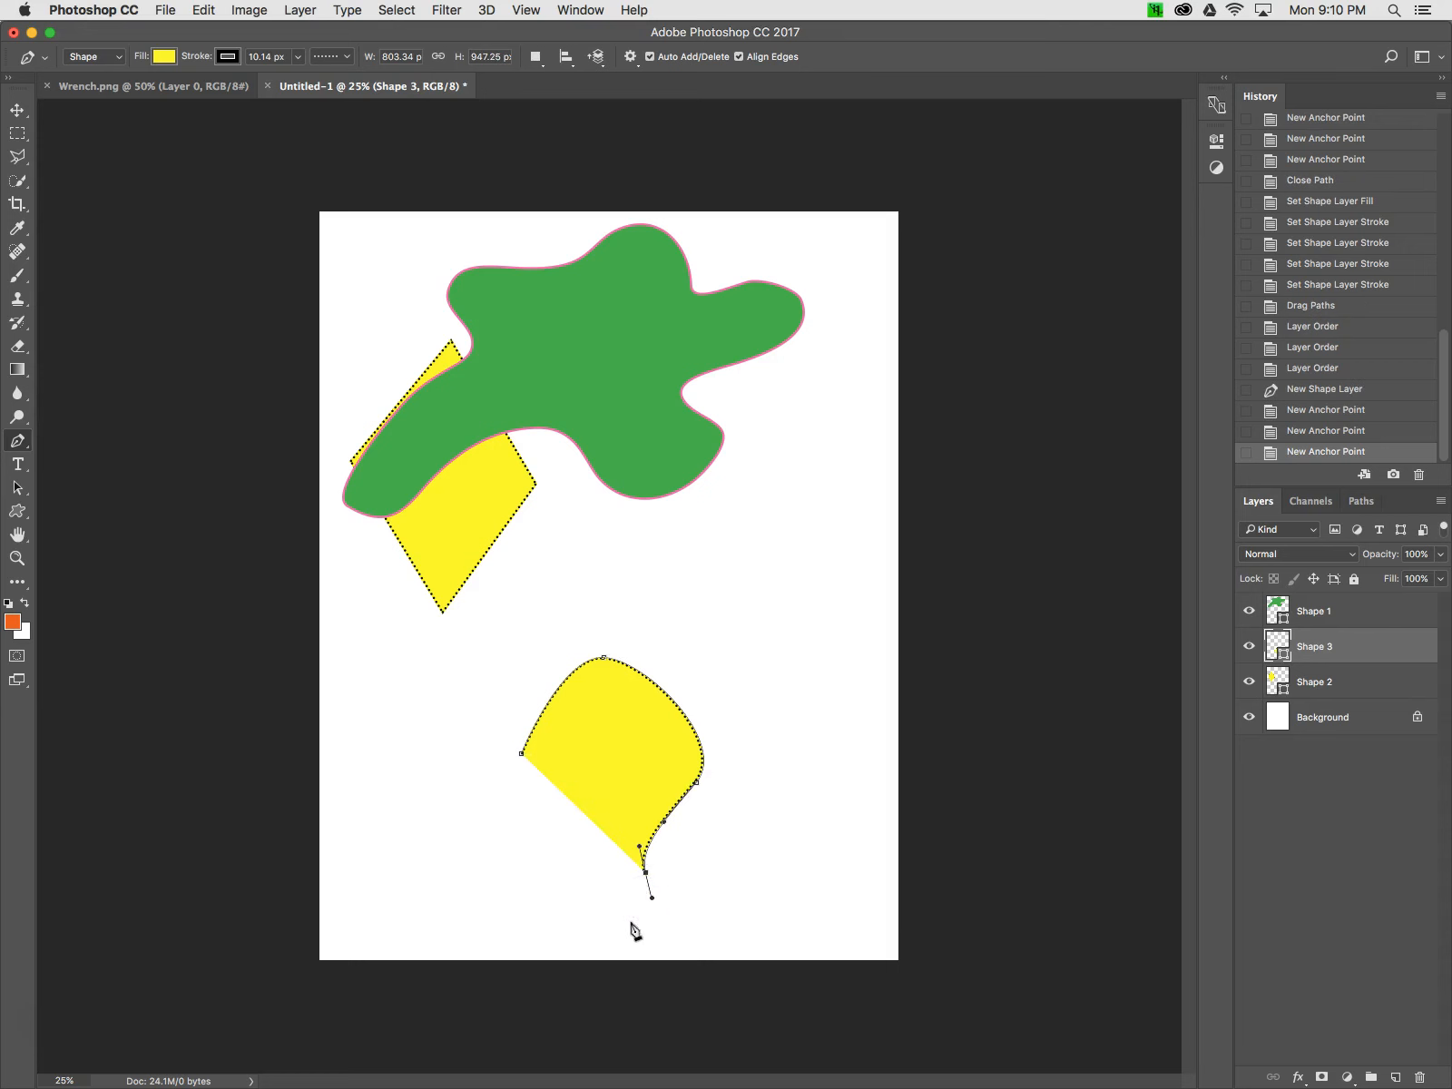
left_click_drag(599, 941, 516, 804)
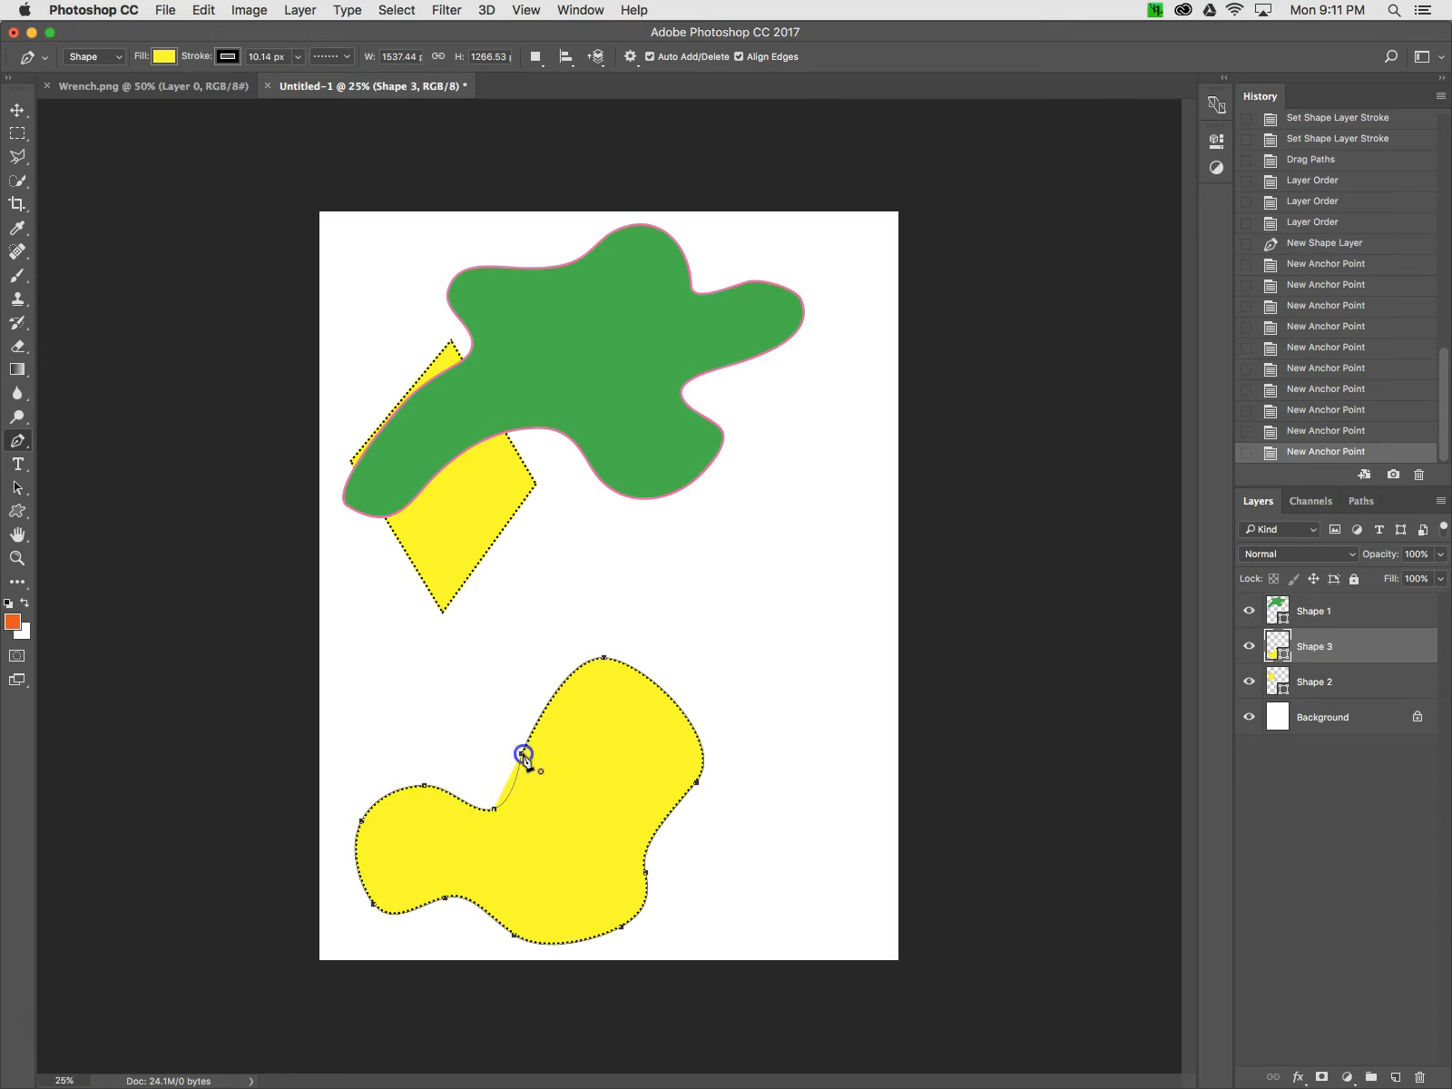
left_click_drag(525, 740, 525, 739)
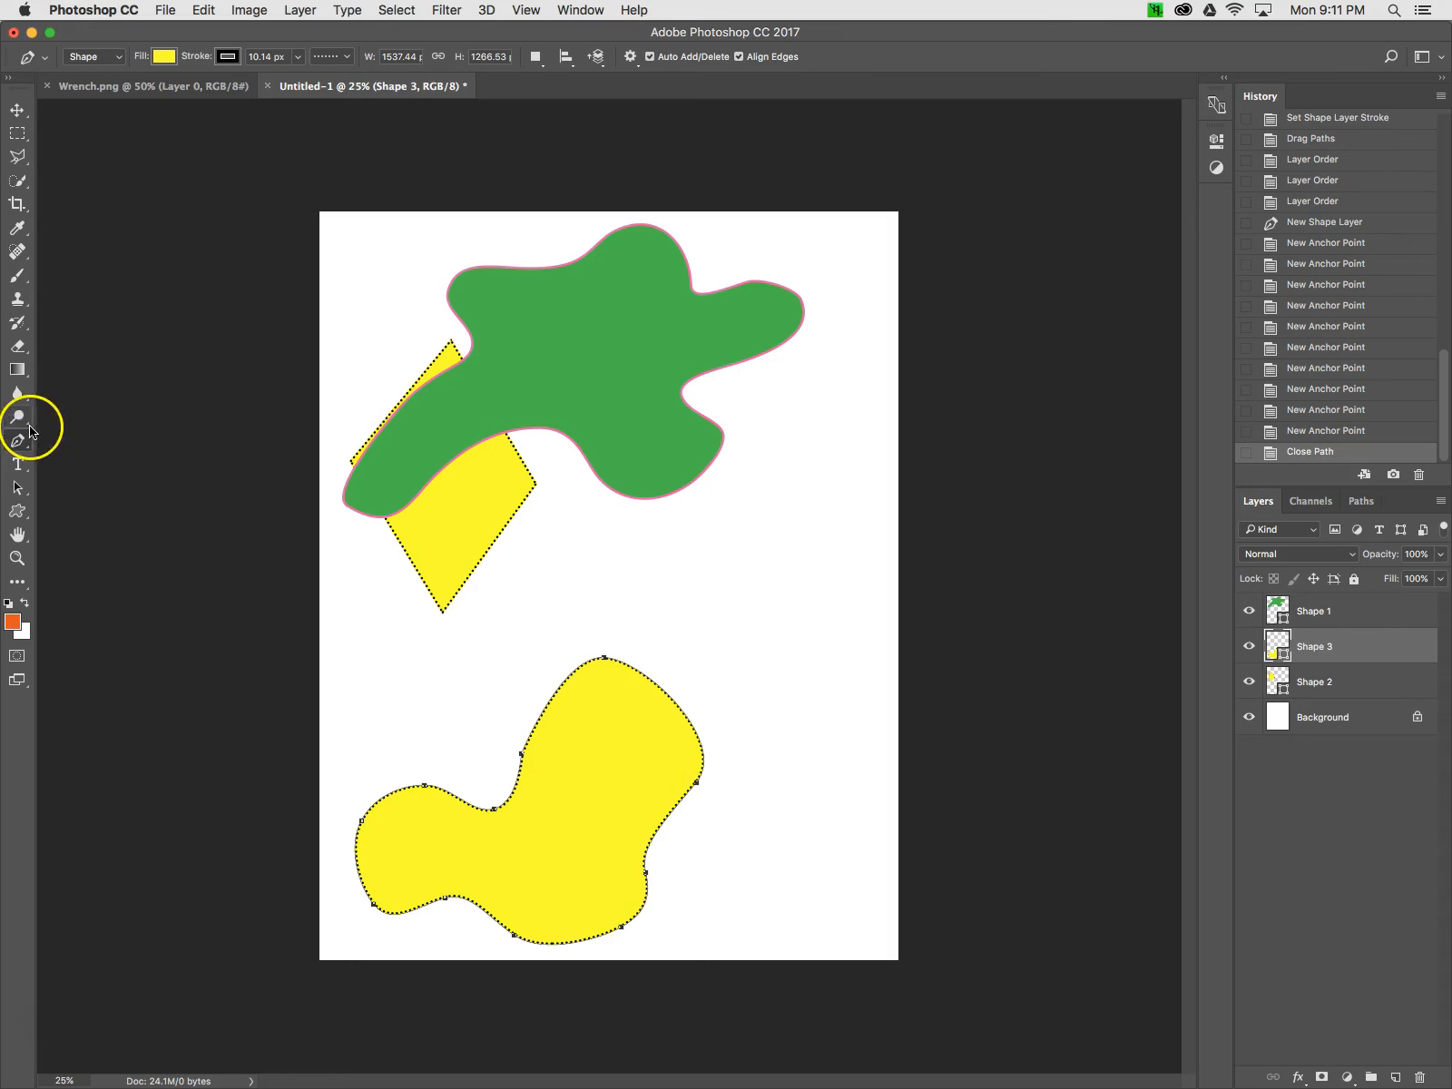
Reshape the new yellow blob by dragging its anchor points and direction handles with the Direct Selection tool
left_click(20, 488)
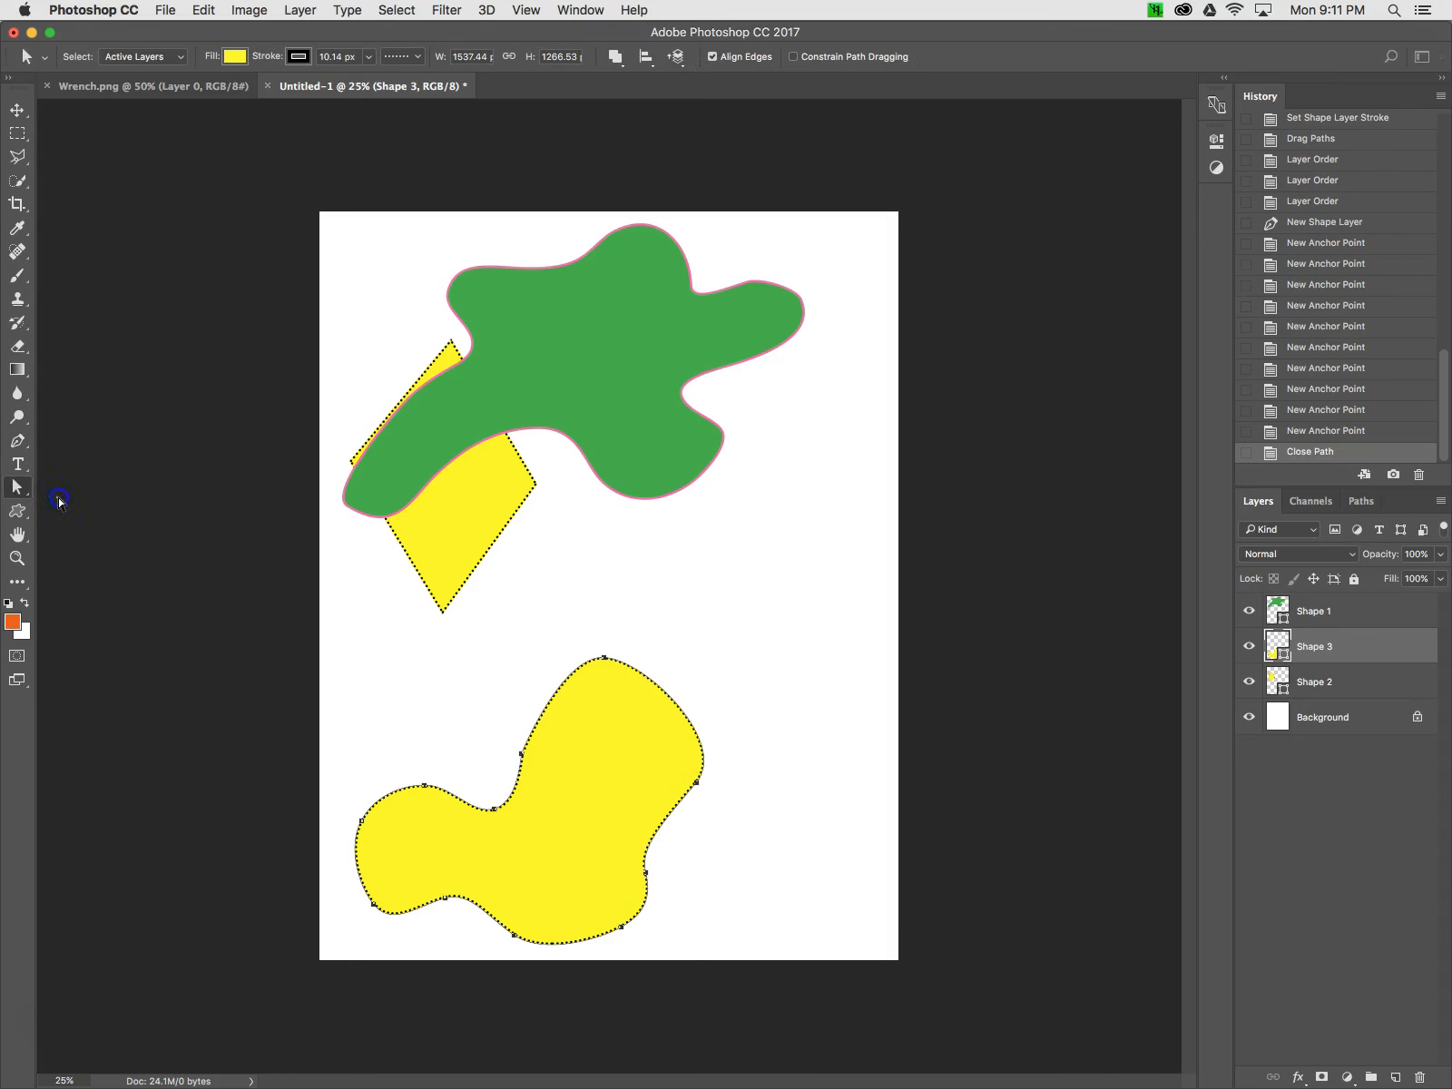
left_click(591, 668)
left_click(648, 668)
left_click_drag(648, 668, 649, 655)
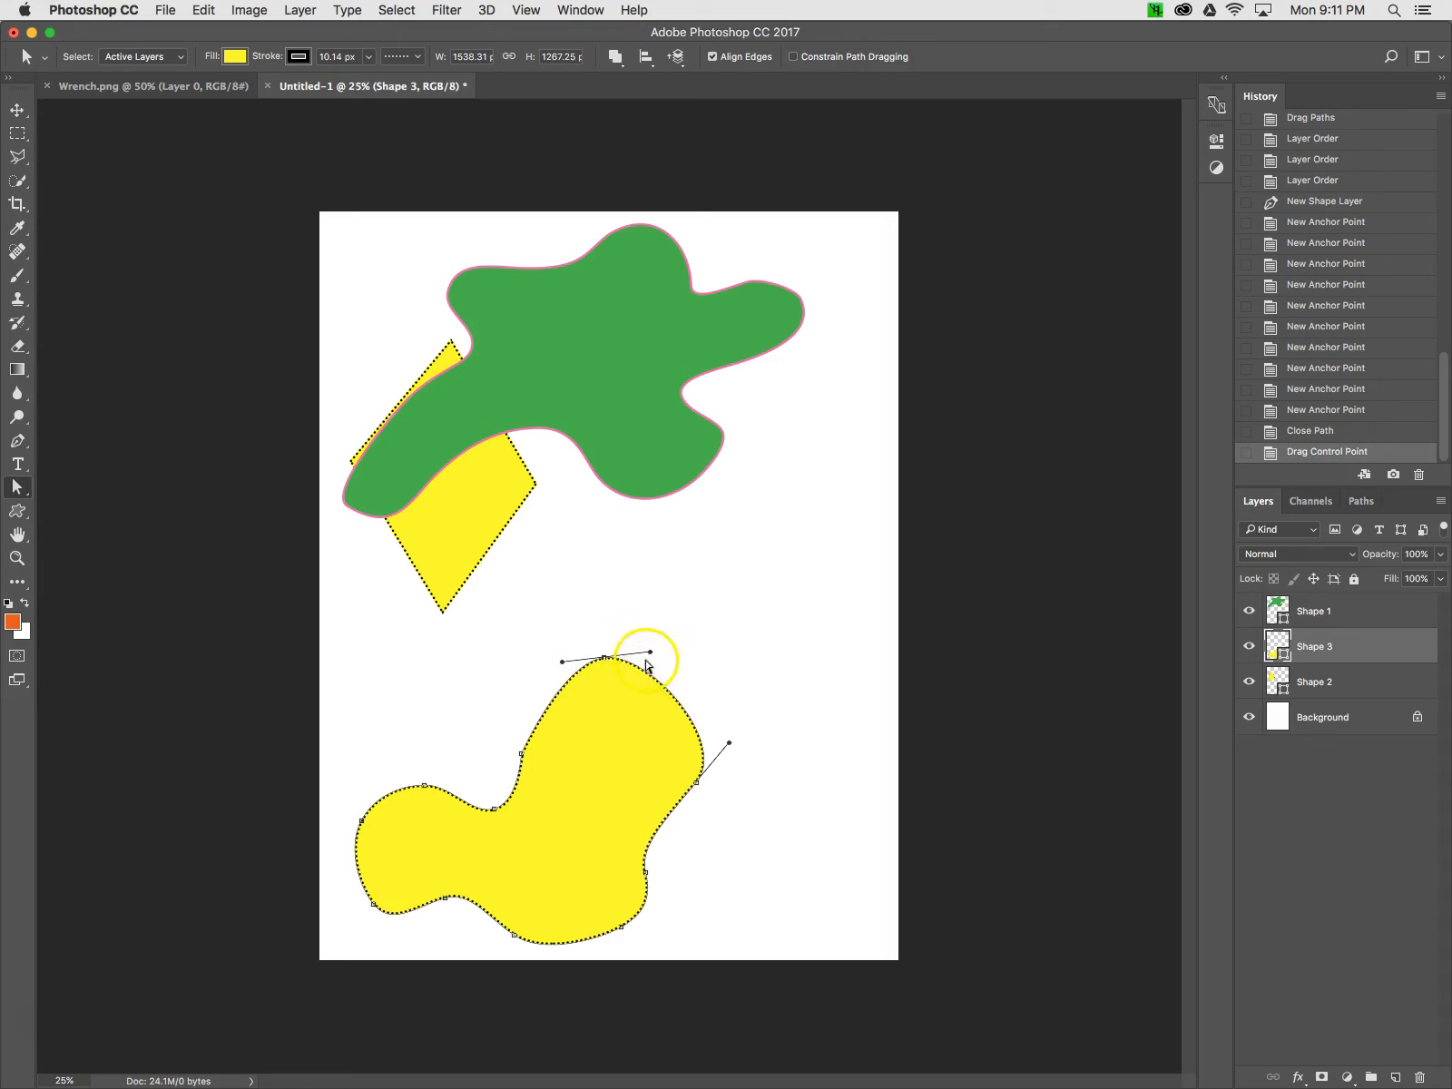
left_click_drag(731, 750, 702, 724)
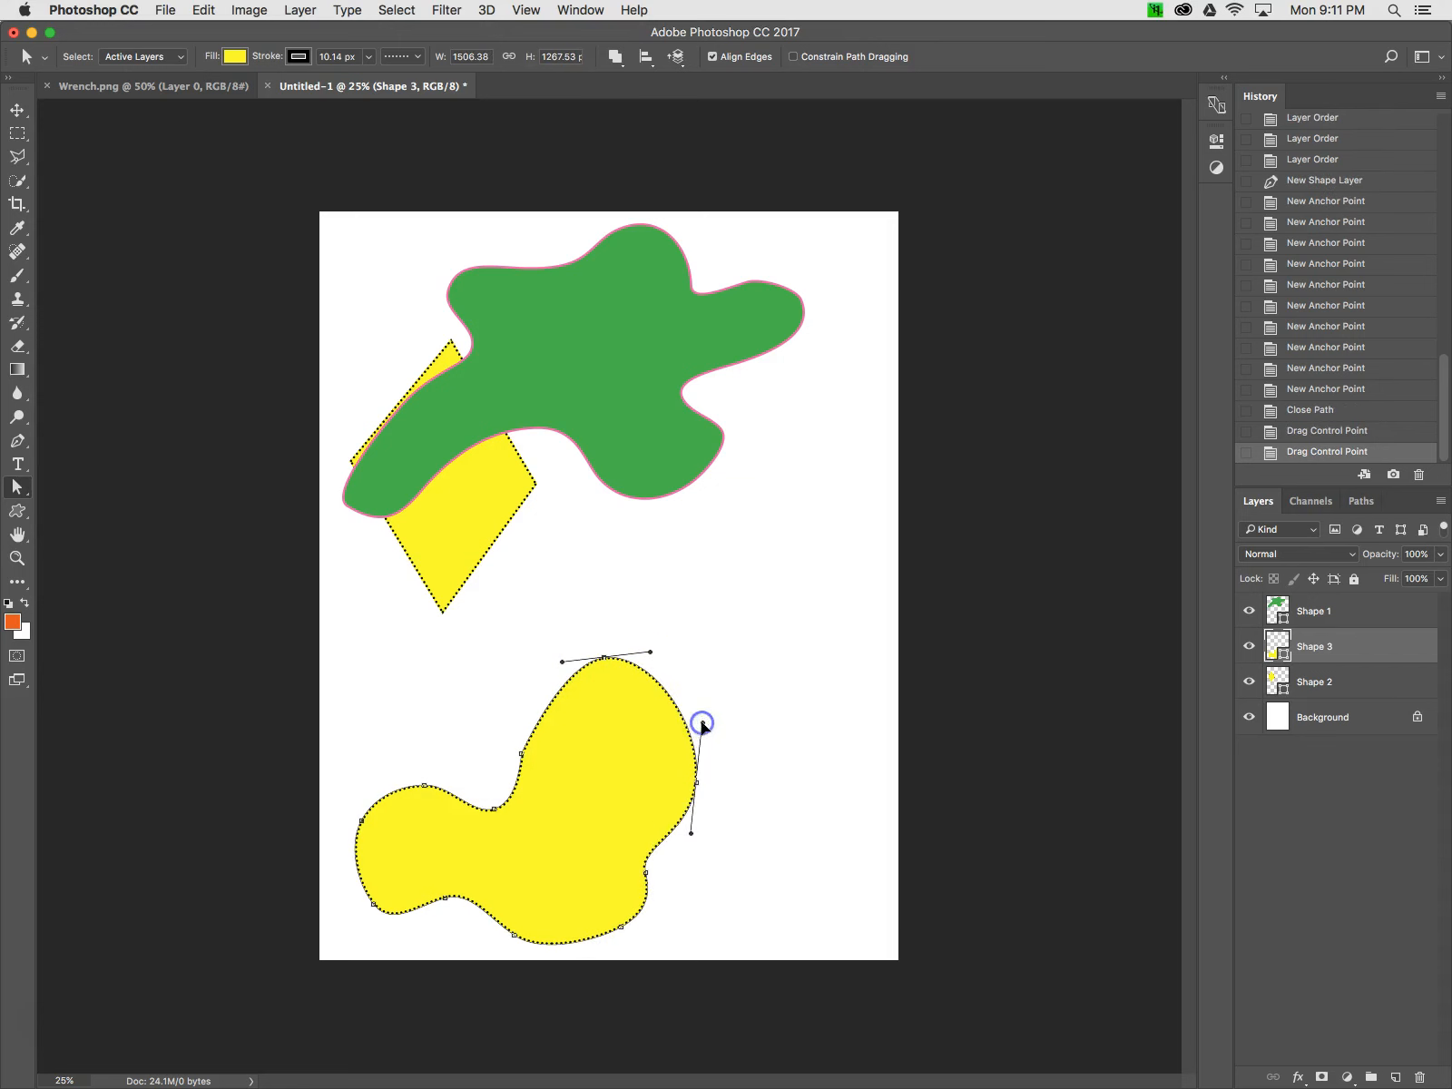
left_click(522, 757)
mouse_move(521, 759)
left_mouse_down()
mouse_move(517, 746)
mouse_move(507, 765)
left_mouse_up()
left_click(511, 763)
left_click_drag(511, 764, 511, 760)
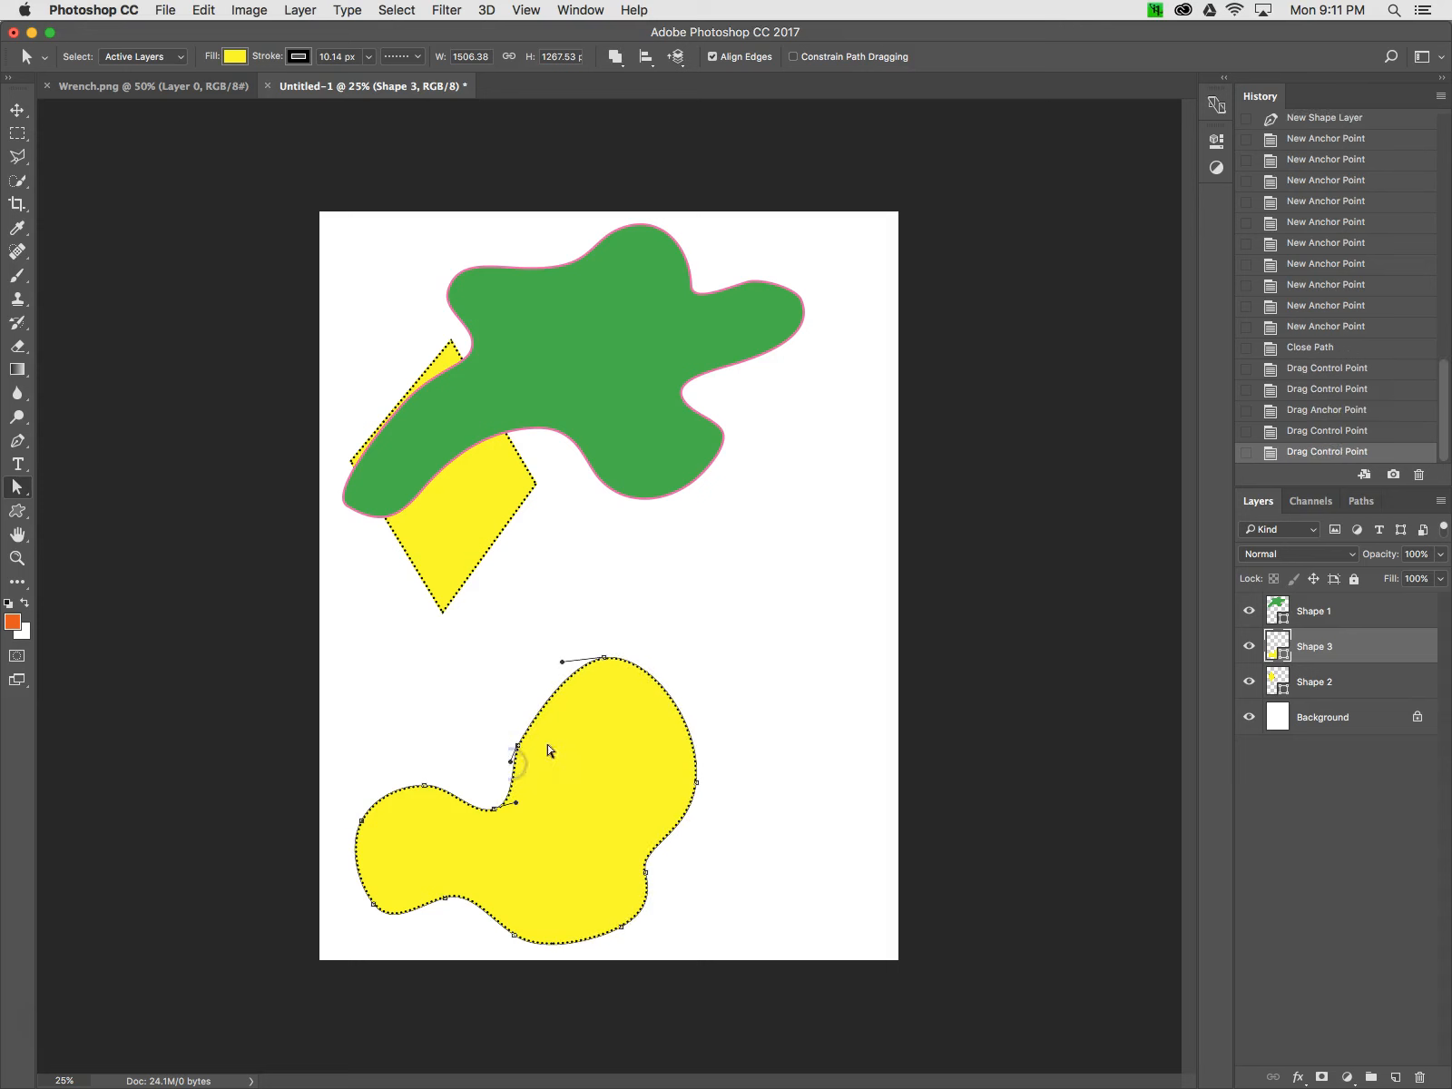
left_click(605, 659)
left_click(489, 726)
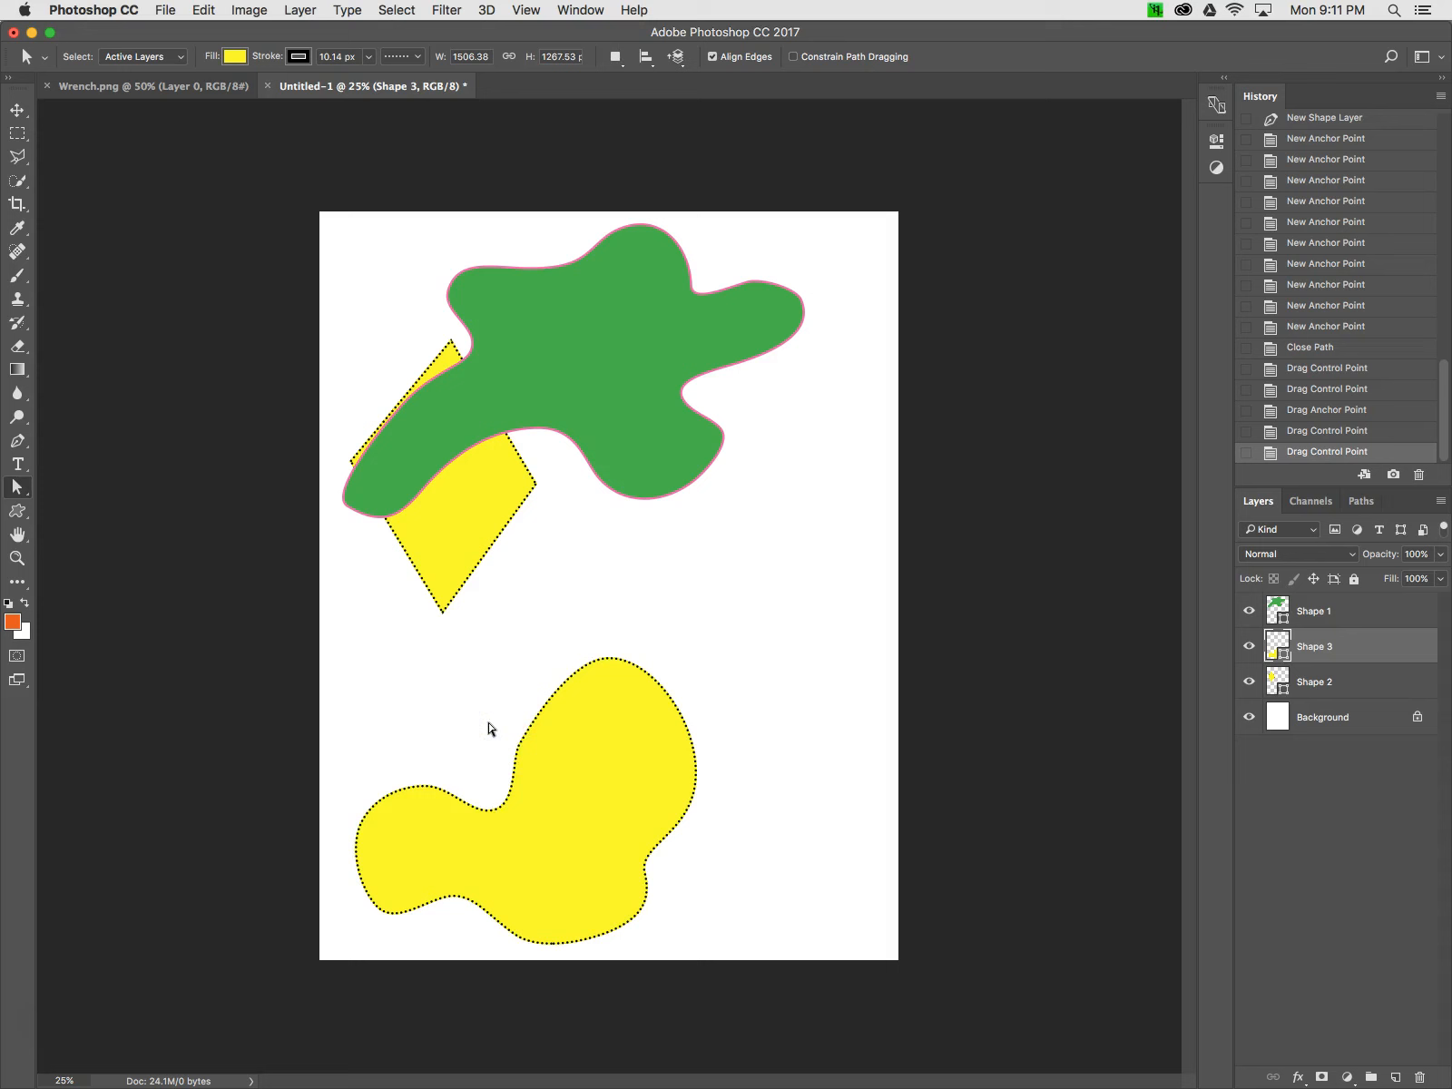
Inspect the green shape's anchor points and handles with the Direct Selection tool
left_click(666, 496)
left_click(1332, 611)
left_click(658, 476)
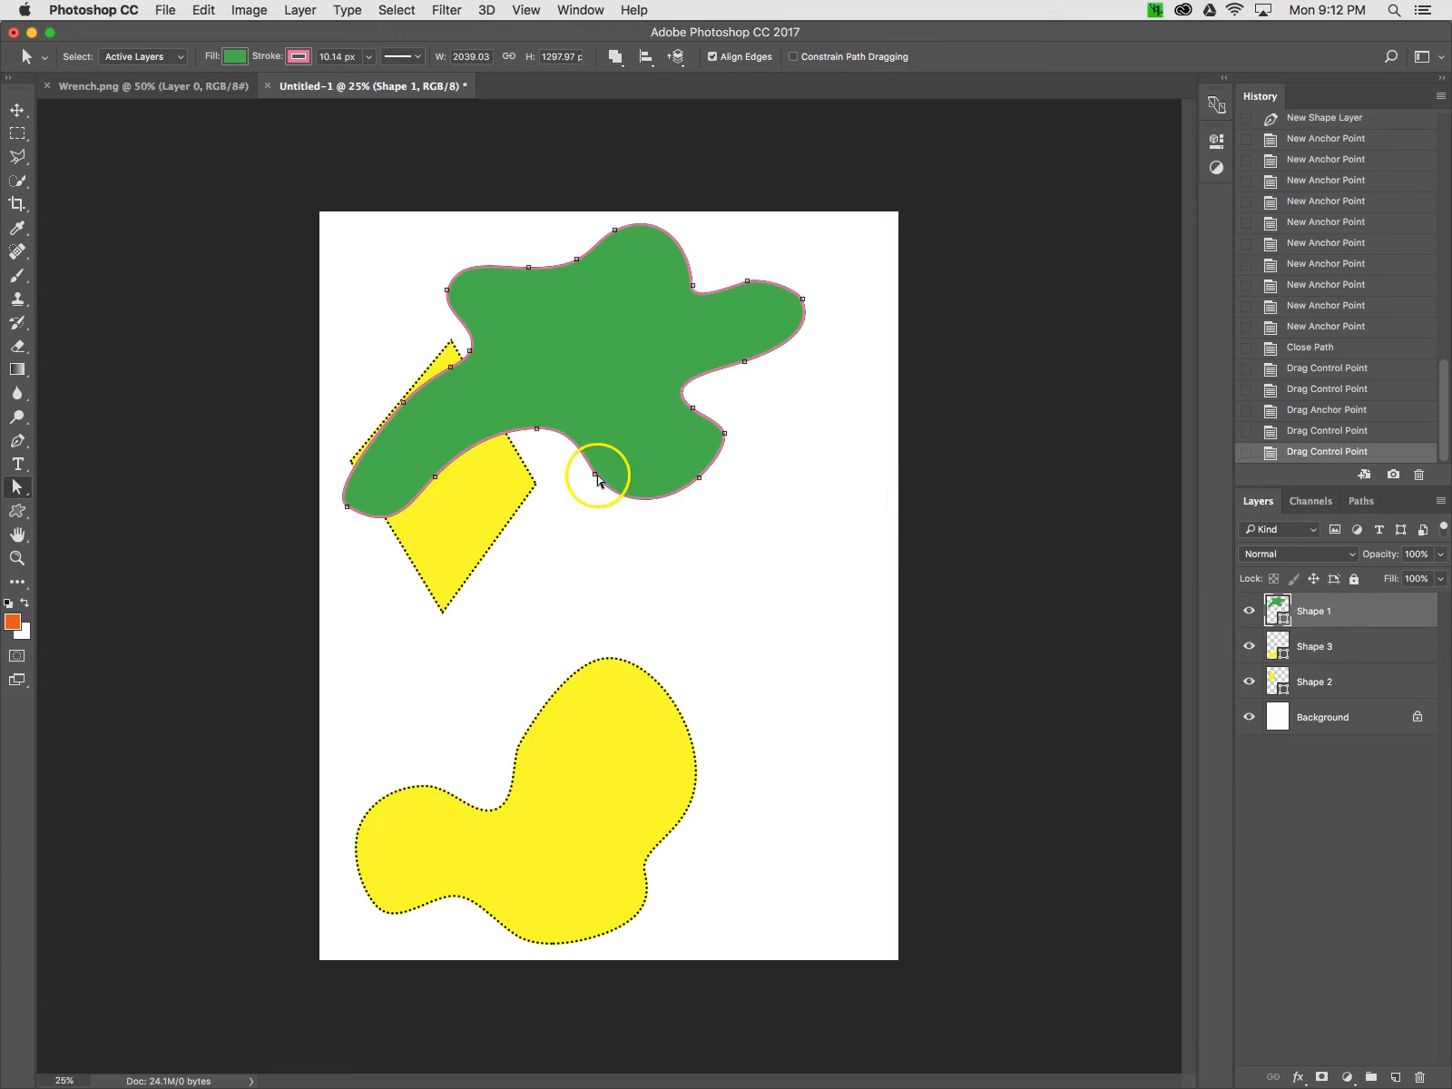
left_click(699, 479)
left_click(723, 433)
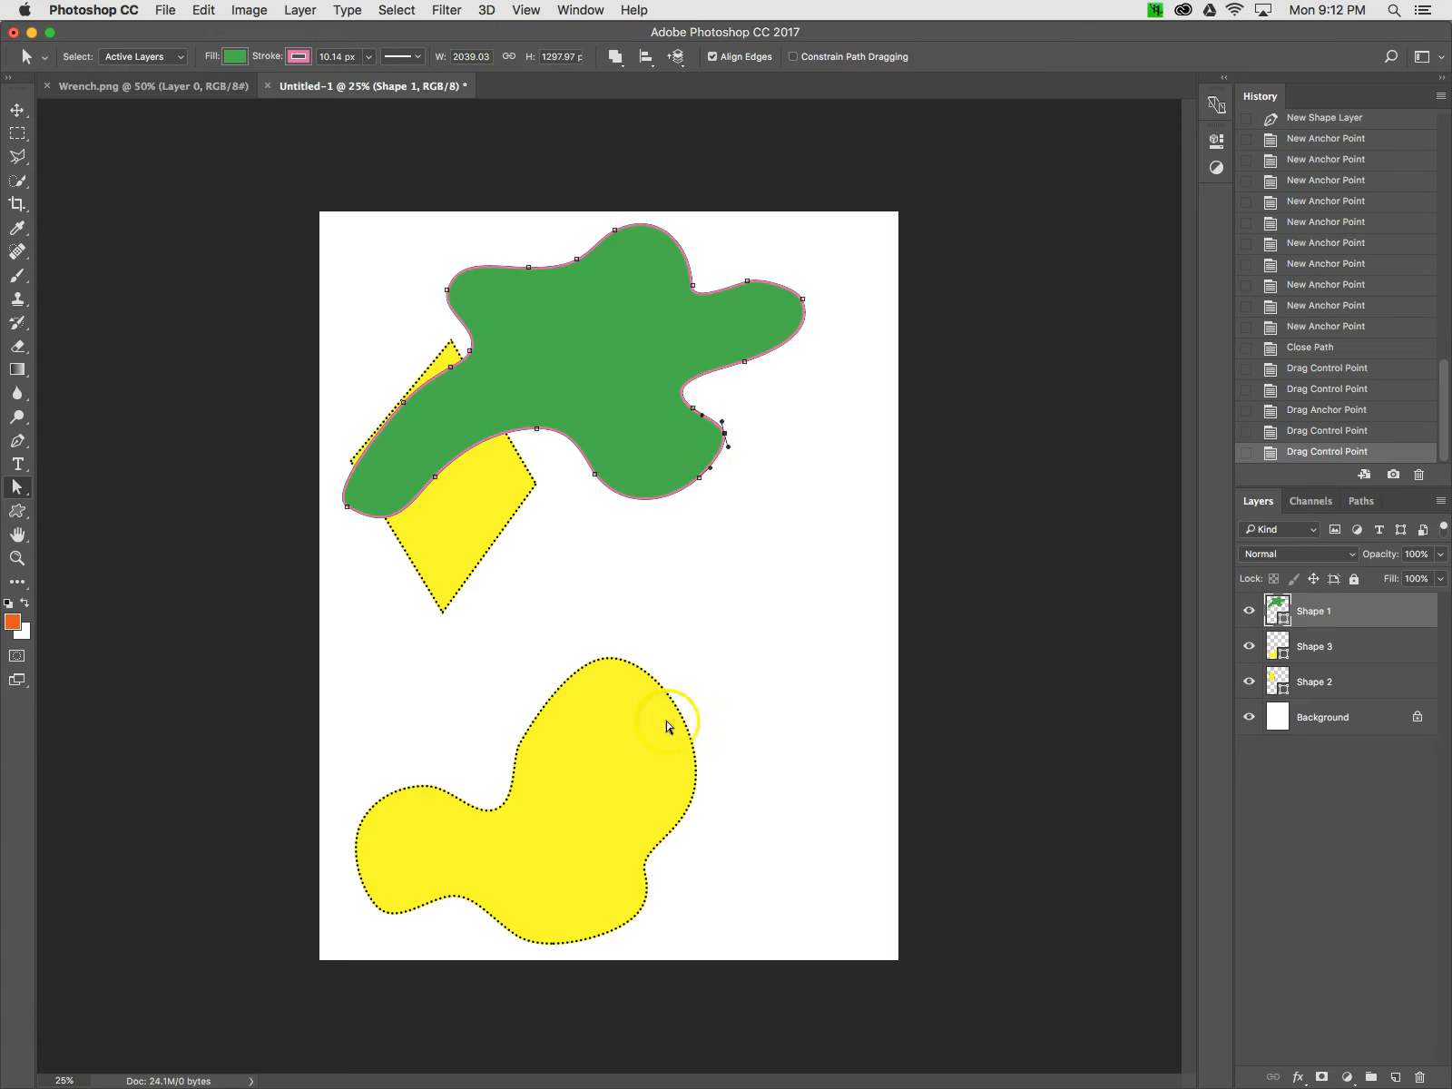
left_click(711, 725)
left_click(672, 729)
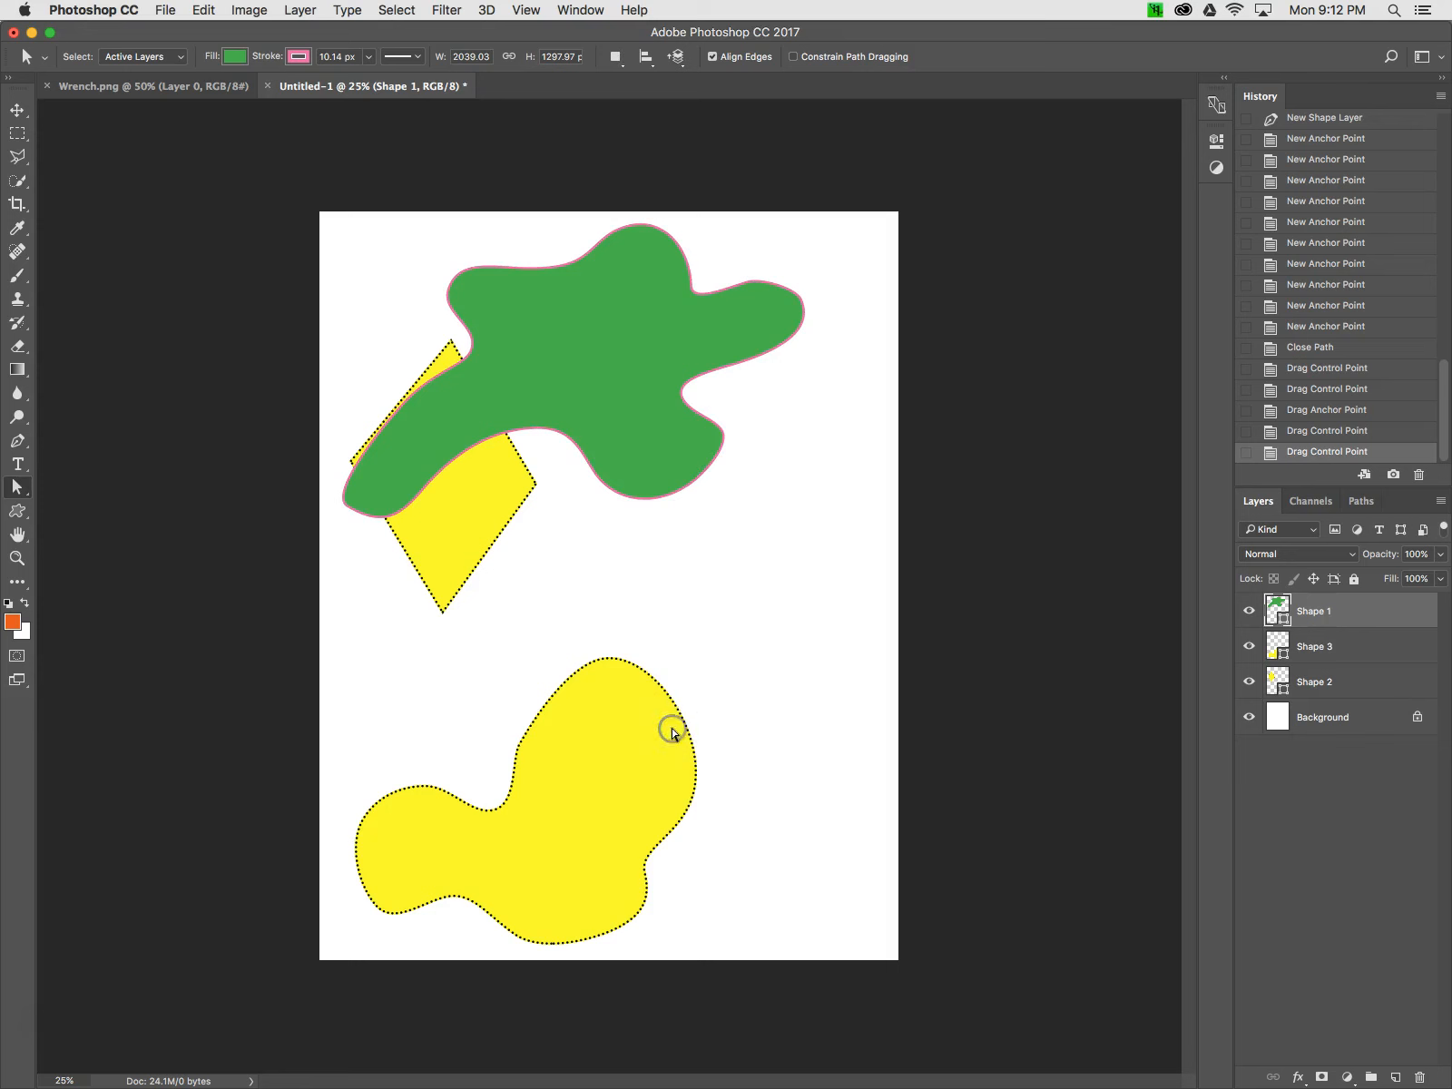
Move the whole yellow blob up and to the right with the Path Selection tool
left_click(36, 491)
left_click(104, 503)
left_click(563, 695)
left_click(1285, 646)
left_click(652, 701)
right_click(660, 673)
left_click_drag(652, 675, 780, 577)
left_click_drag(677, 601, 662, 571)
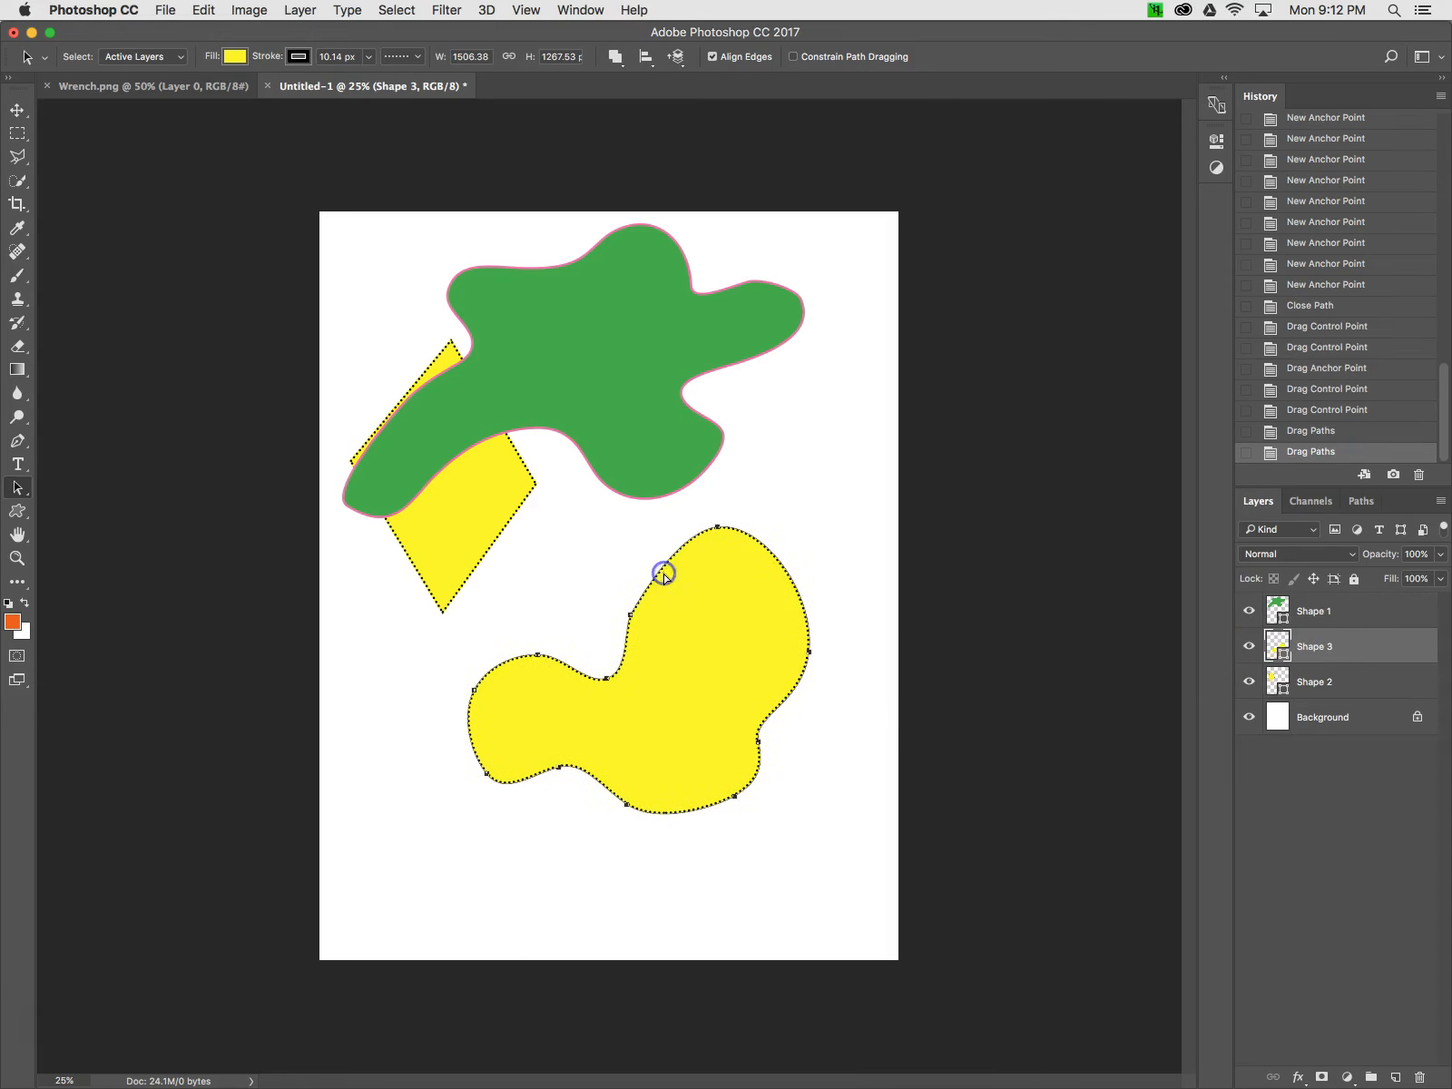
Scale the yellow blob up to about 114% with Free Transform and commit it
left_click(17, 119)
left_click(809, 810)
left_click_drag(808, 810, 880, 817)
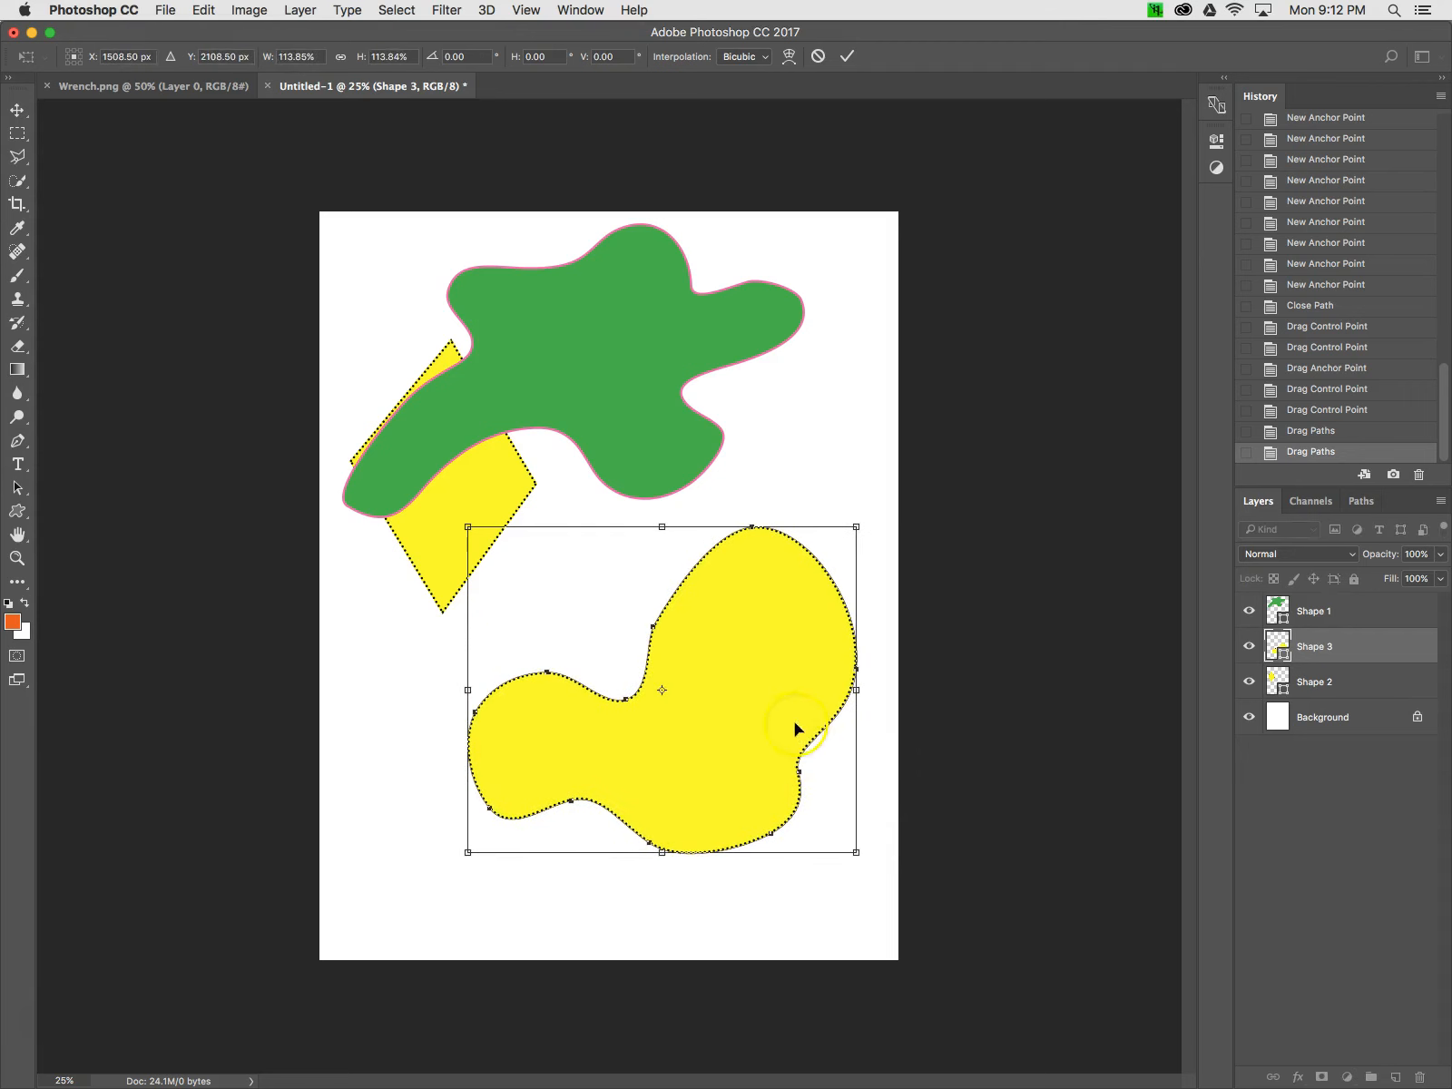
left_click(849, 55)
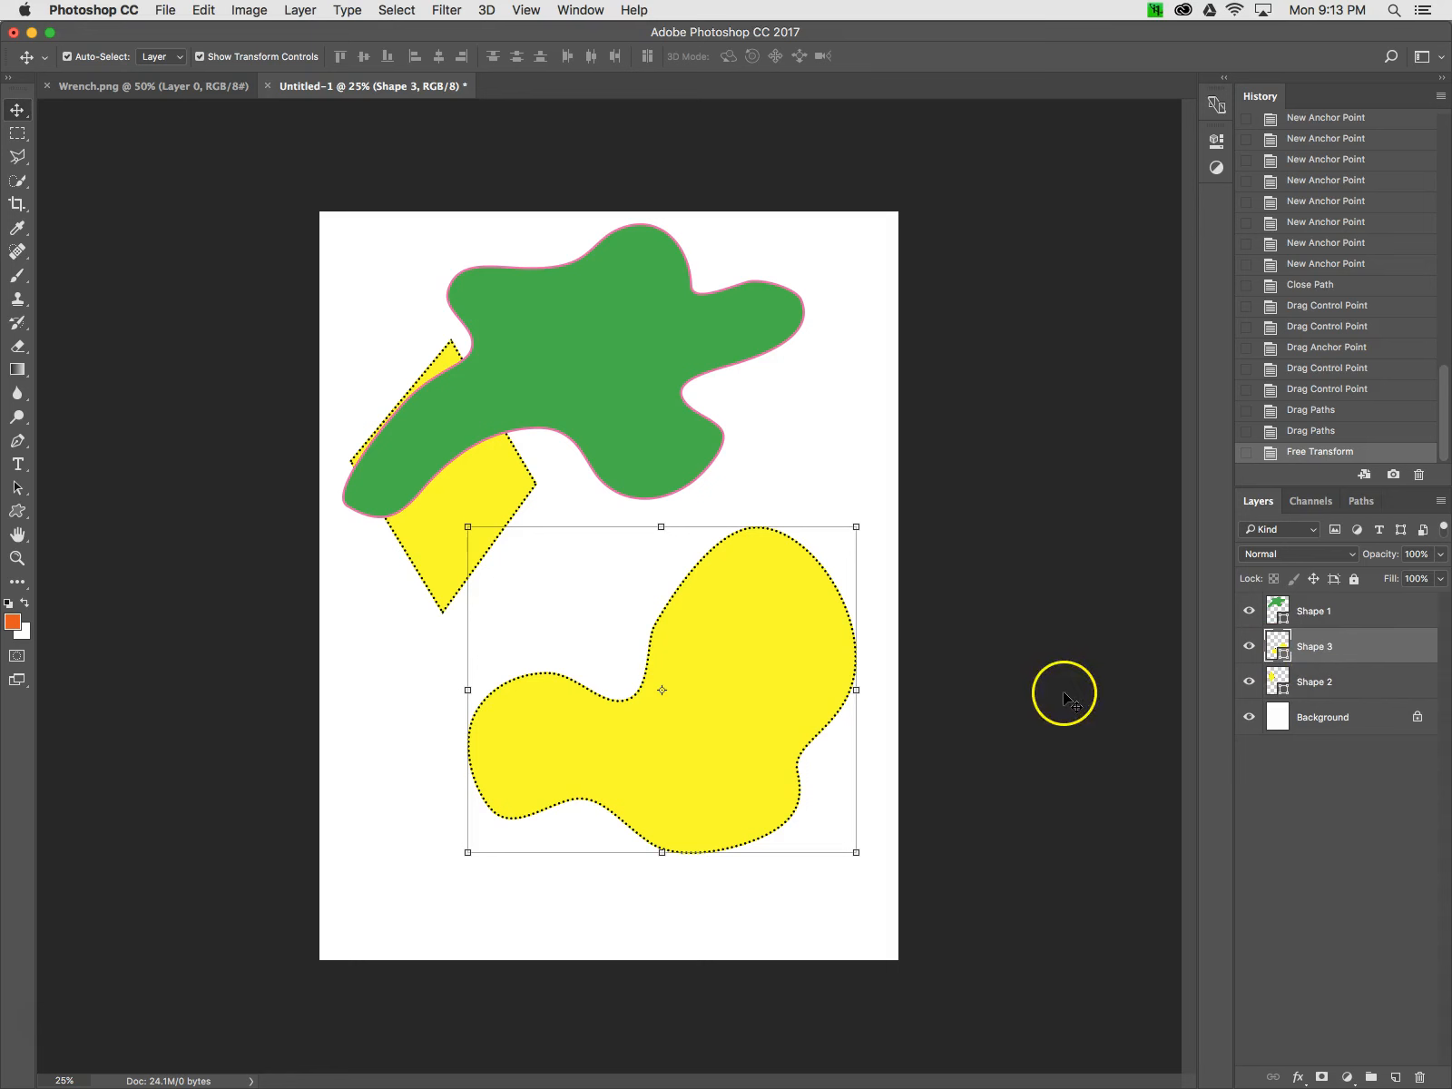
Move the yellow blob layer up so it overlaps the green shape
left_click_drag(703, 720, 692, 551)
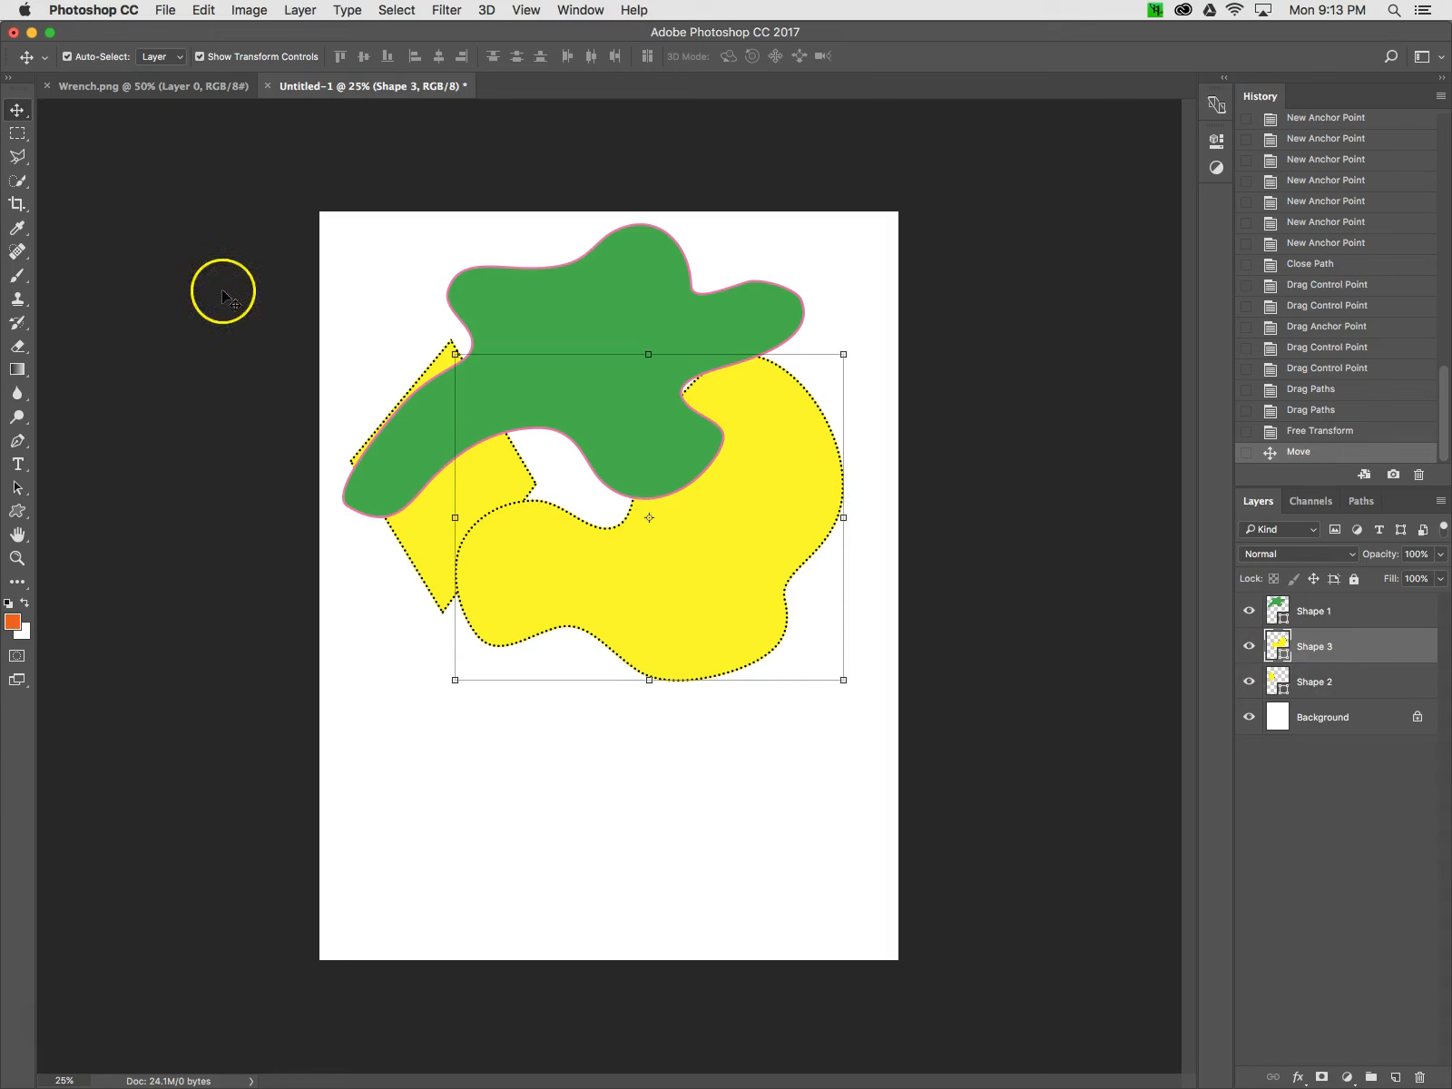
left_click(18, 440)
left_click(205, 177)
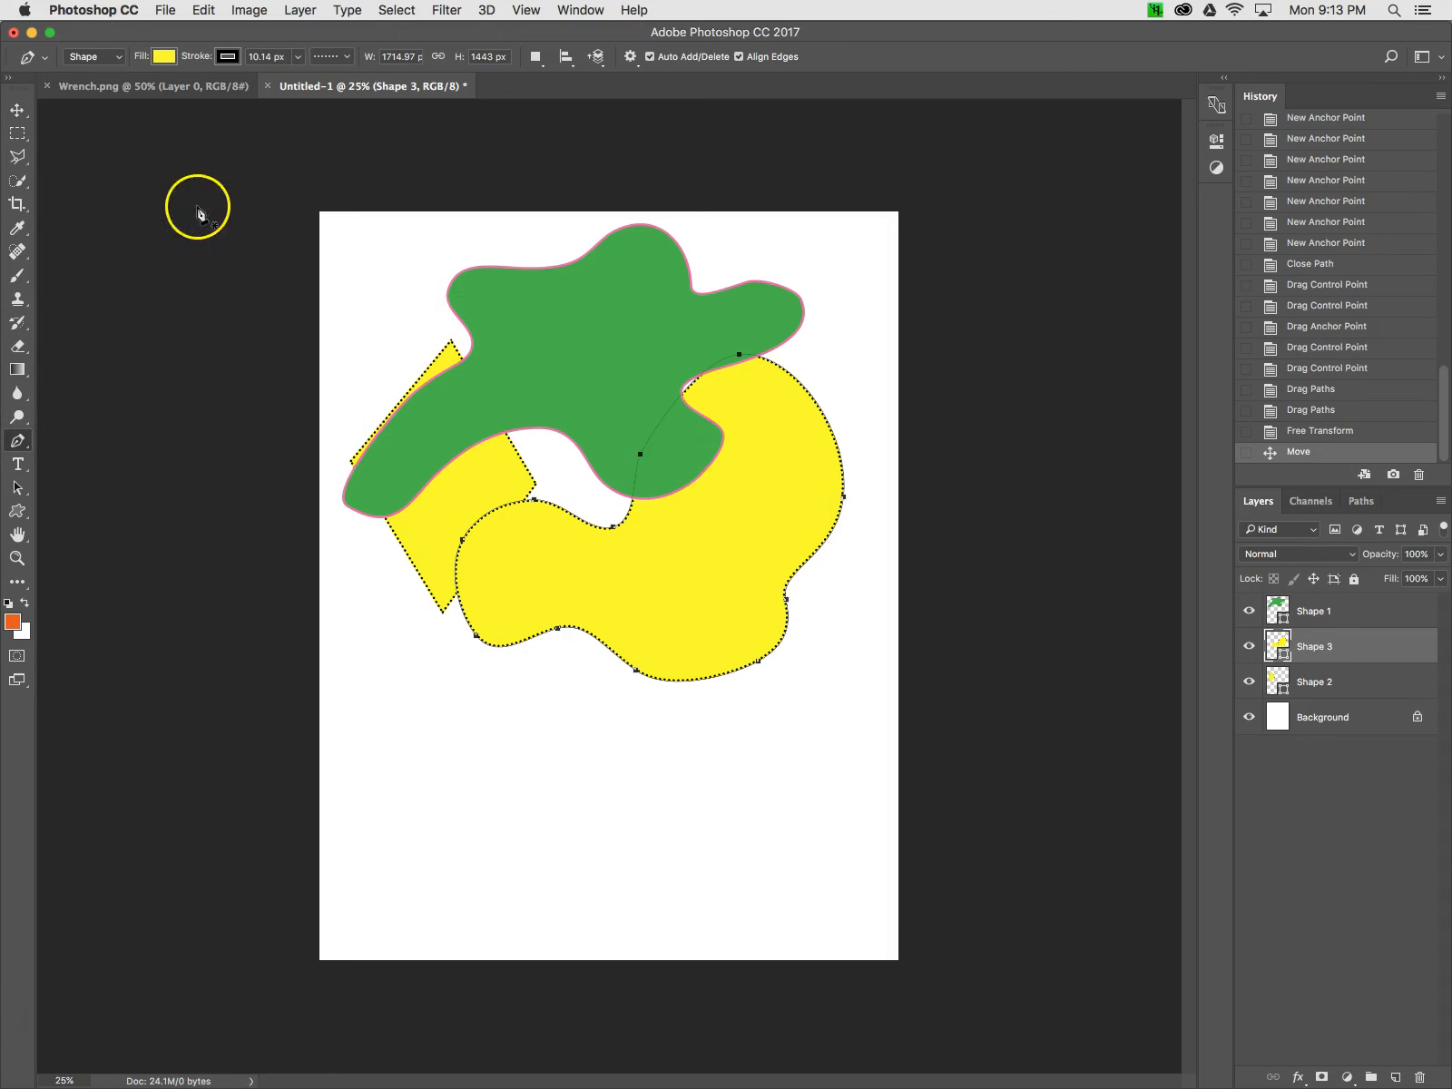
left_click(106, 64)
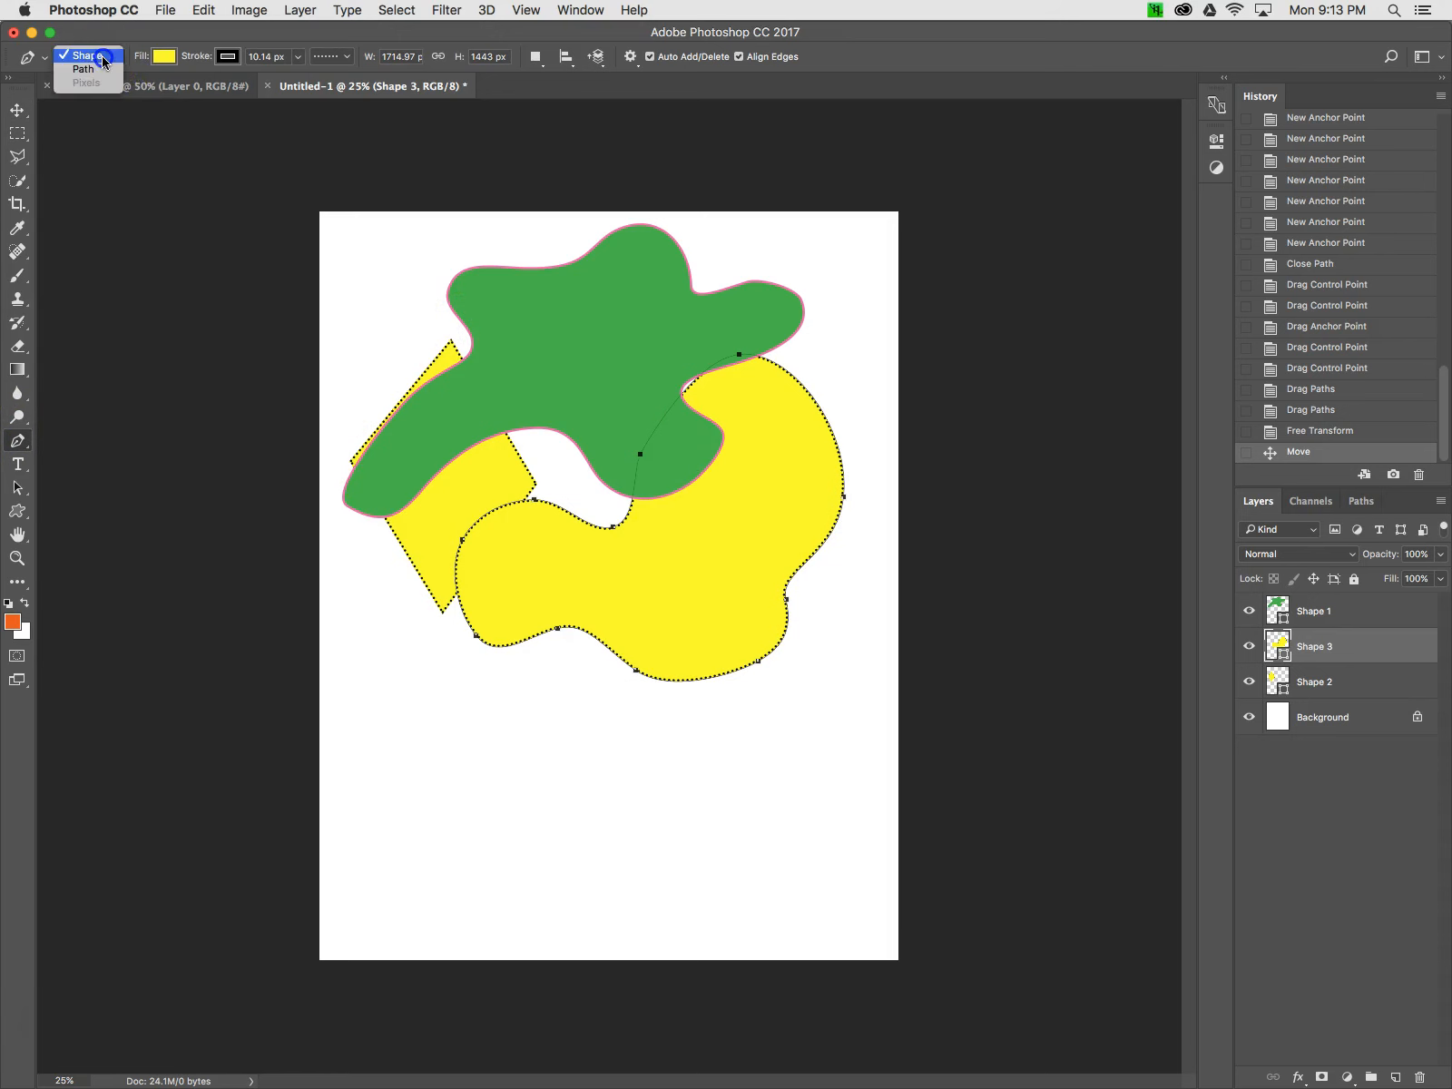
left_click(103, 56)
left_click(119, 57)
left_click(115, 60)
left_click(118, 62)
left_click(118, 60)
left_click(116, 57)
Set up the Pen tool in Shape mode with no fill and a 6.35 px red stroke
left_click(170, 89)
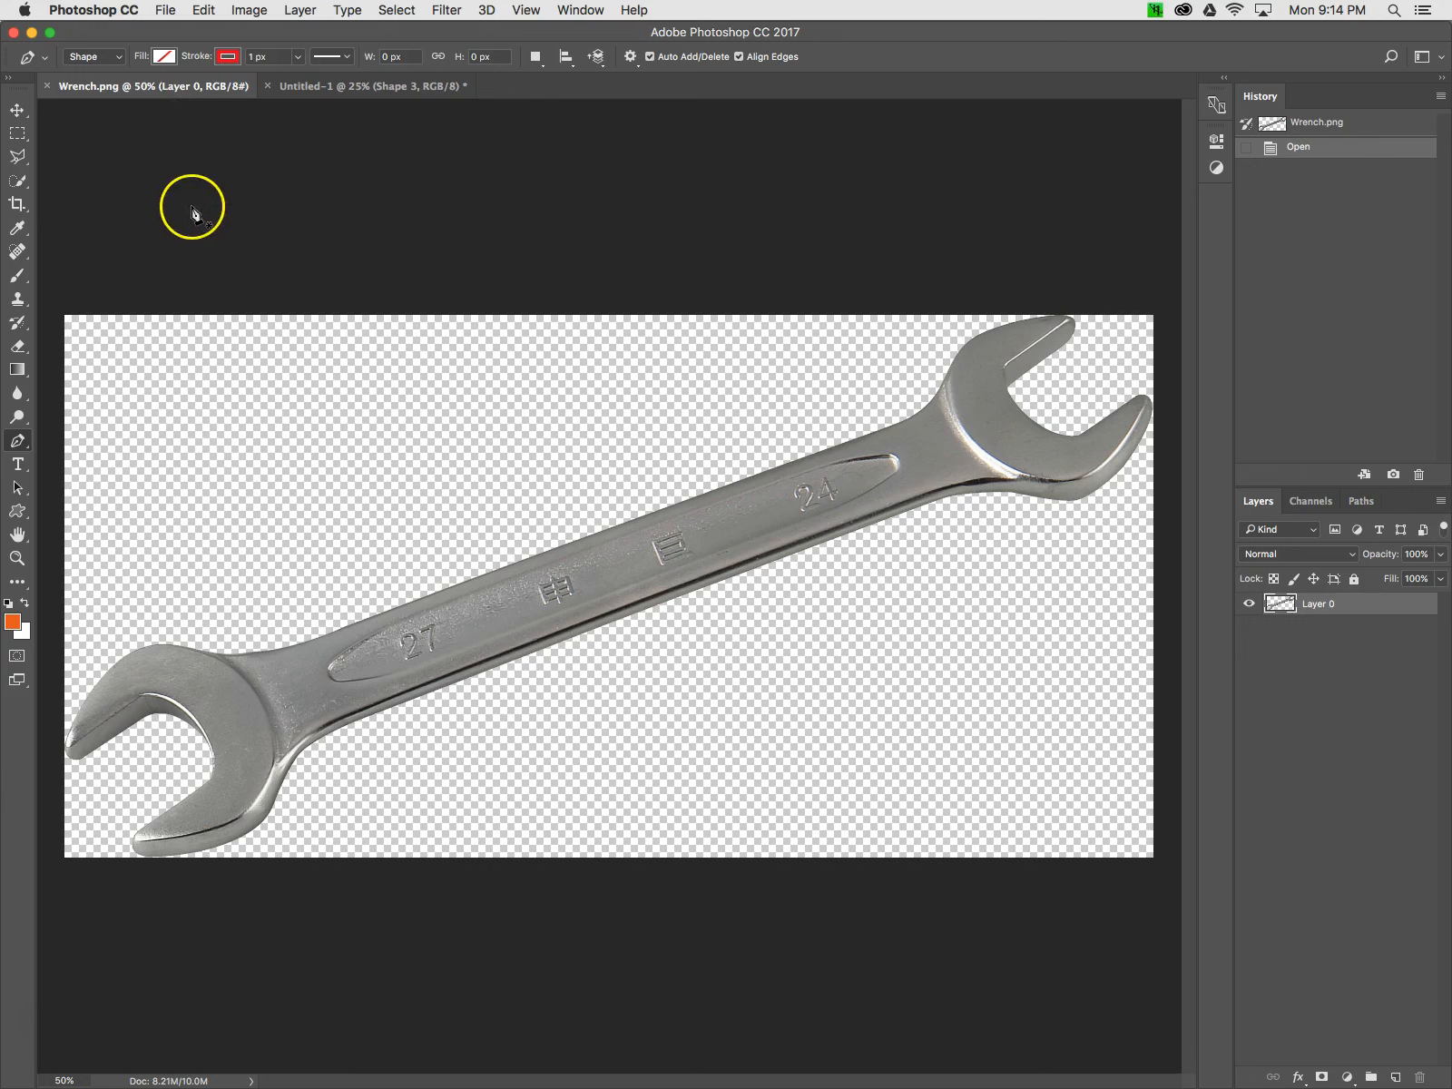
left_click(161, 58)
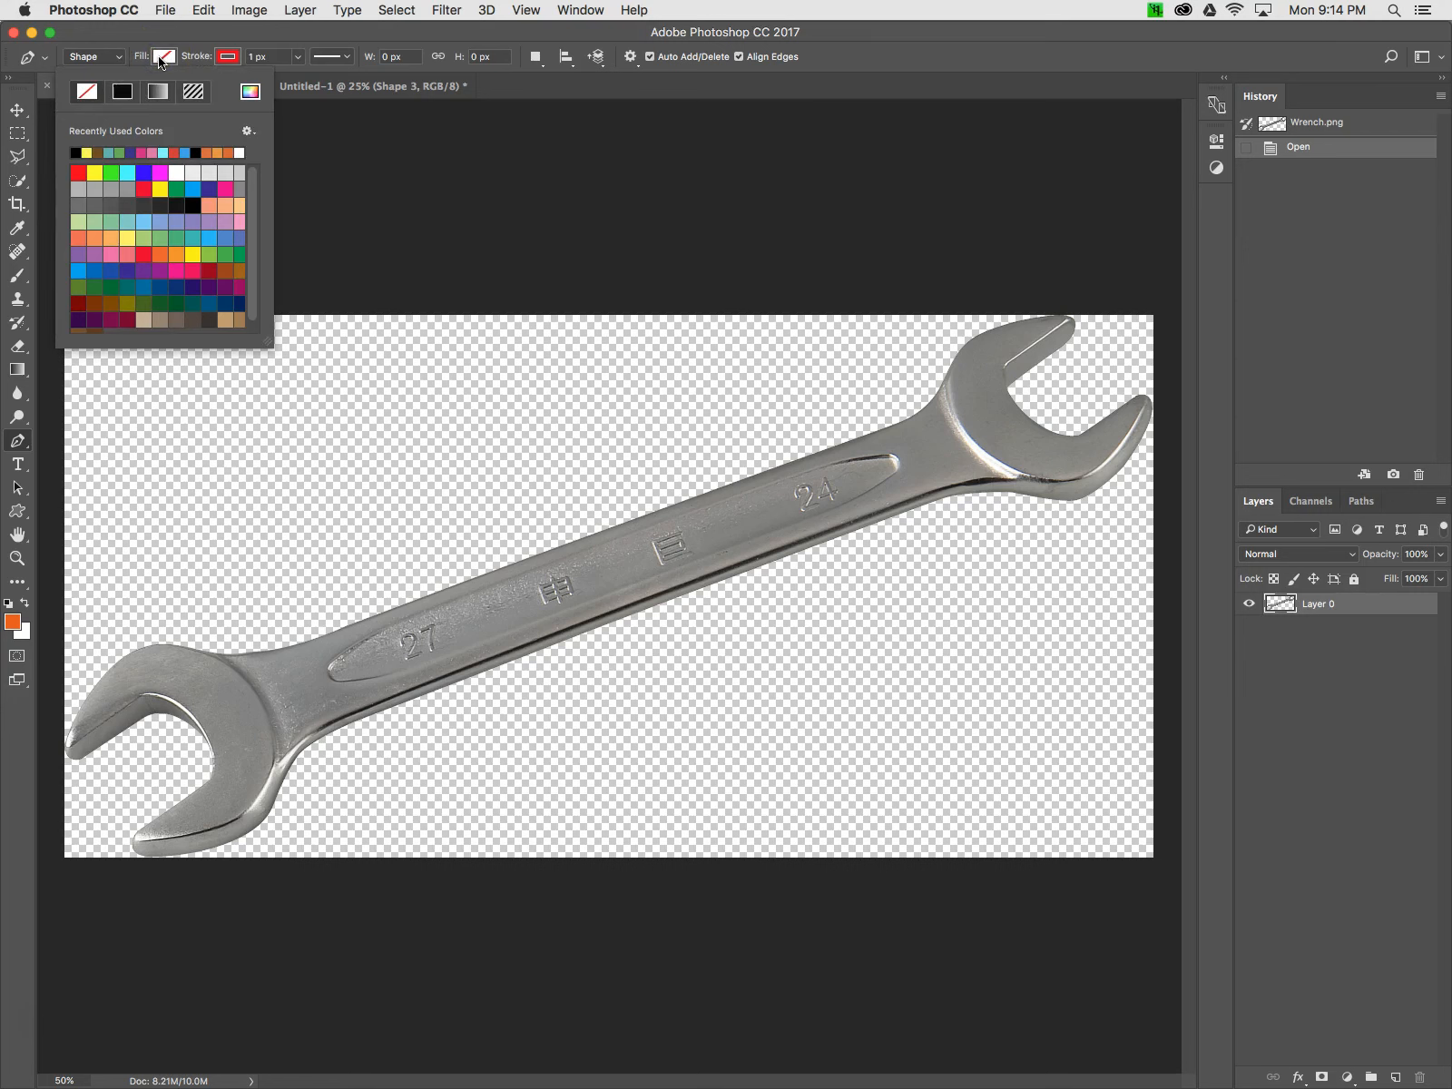
left_click(152, 61)
left_click(299, 56)
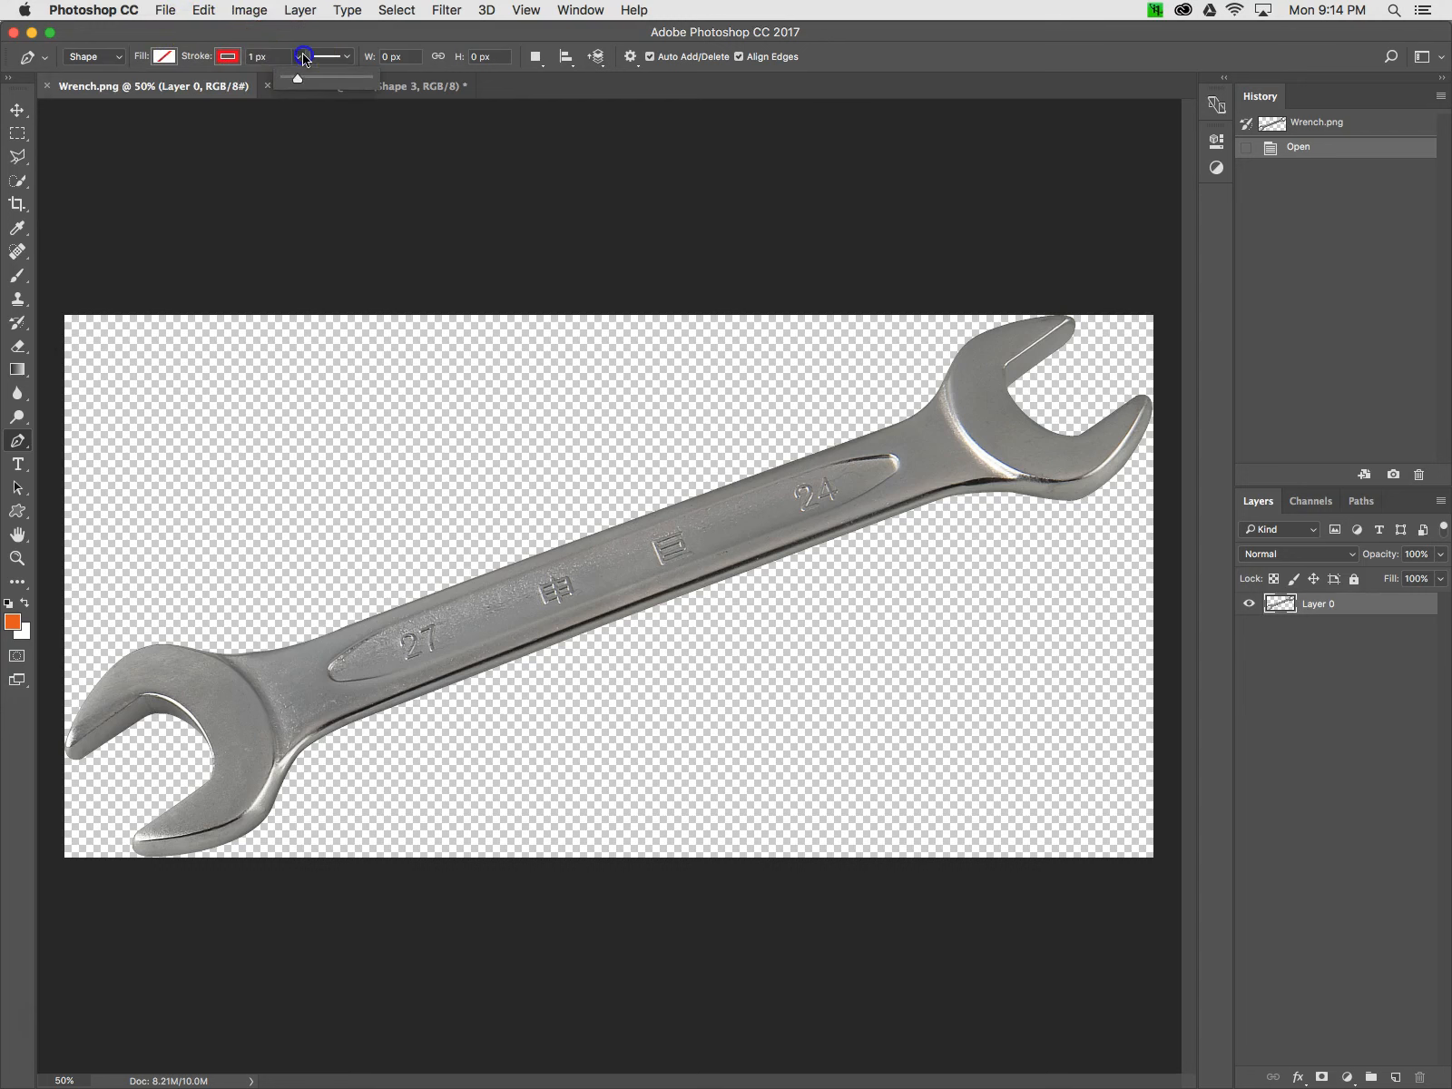
left_click_drag(301, 79, 306, 84)
Start tracing the wrench outline with the Pen tool, placing anchors along the handle's upper edge up to the upper right jaw
left_click(342, 628)
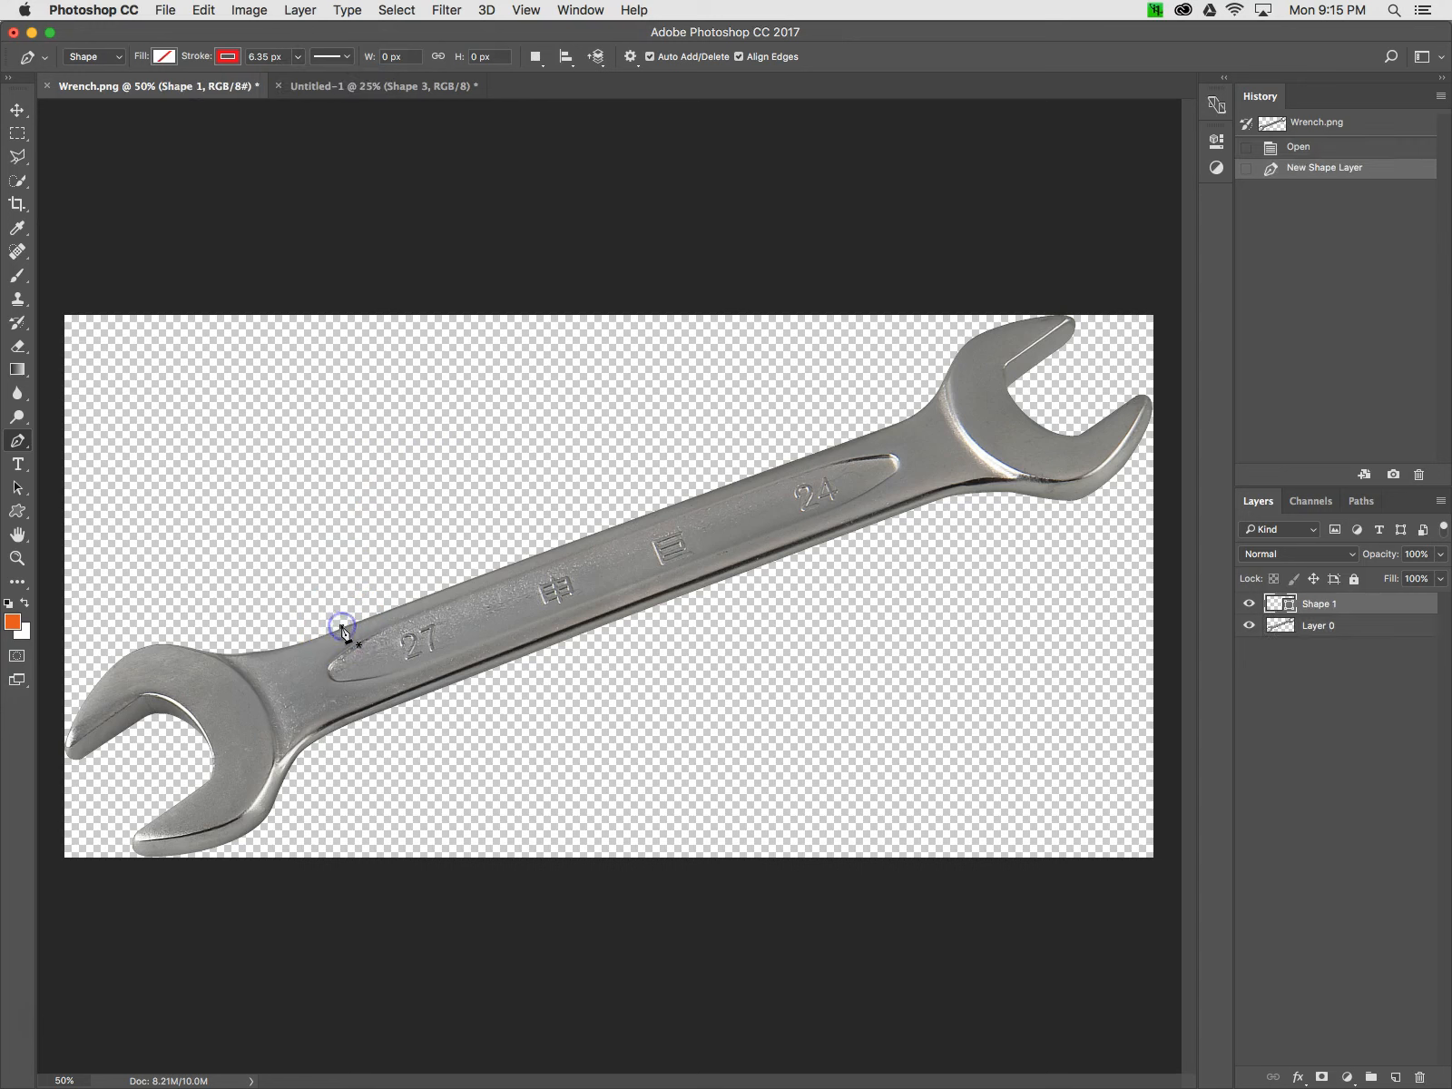
left_click(839, 448)
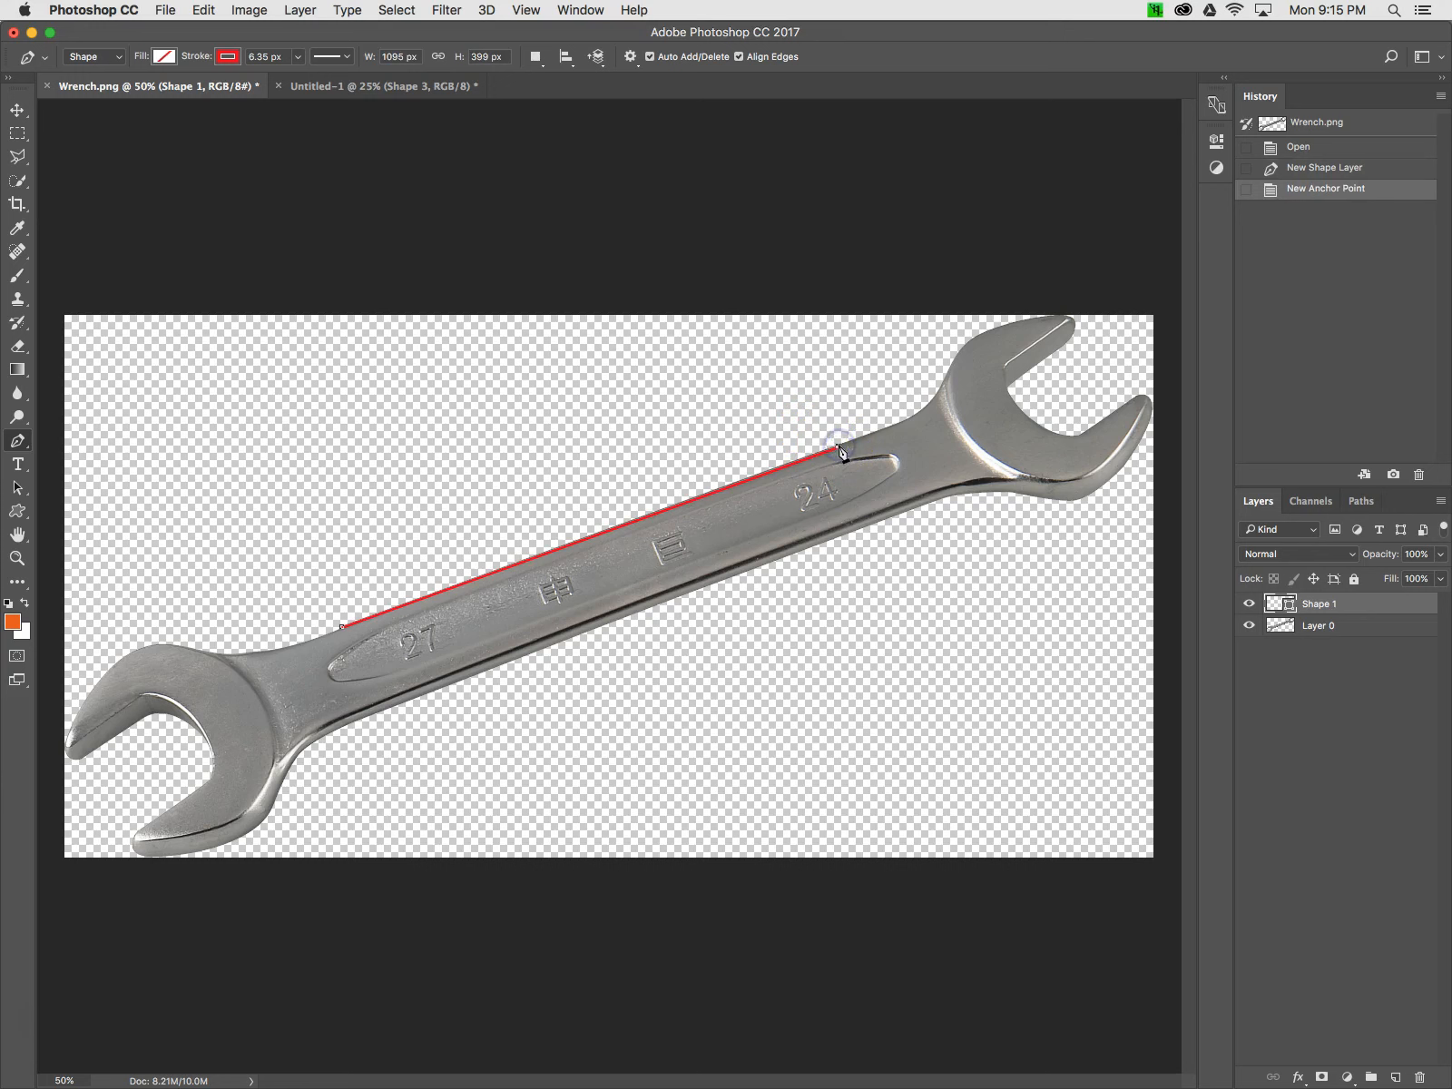
left_click(907, 423)
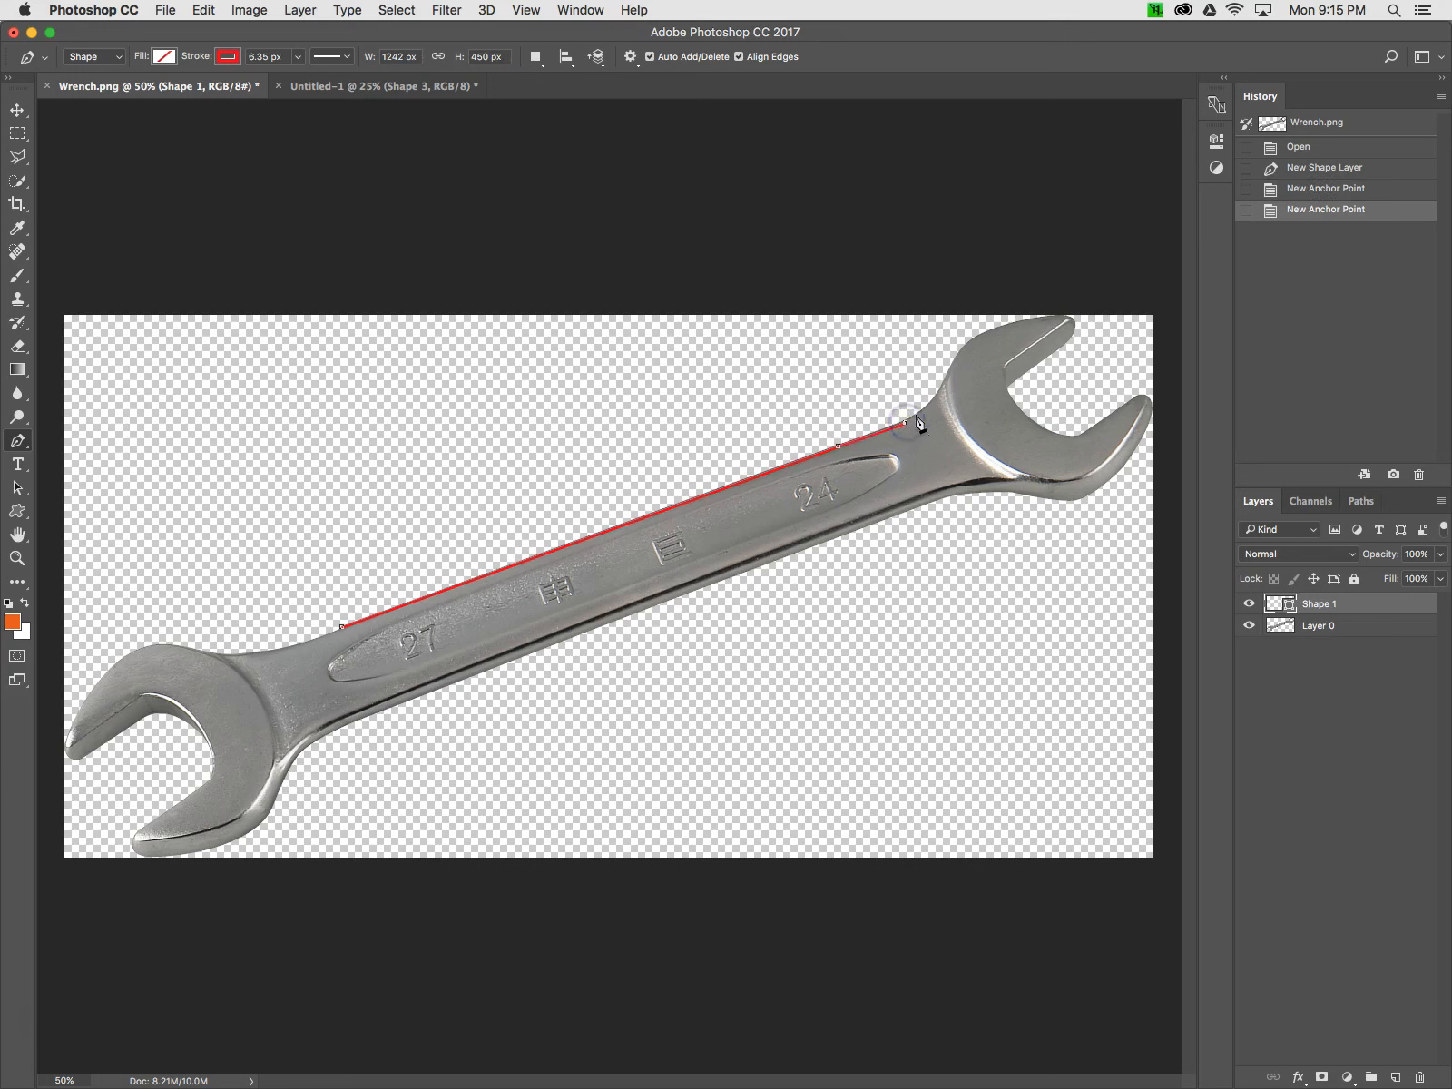
left_click(933, 400)
left_click(940, 392)
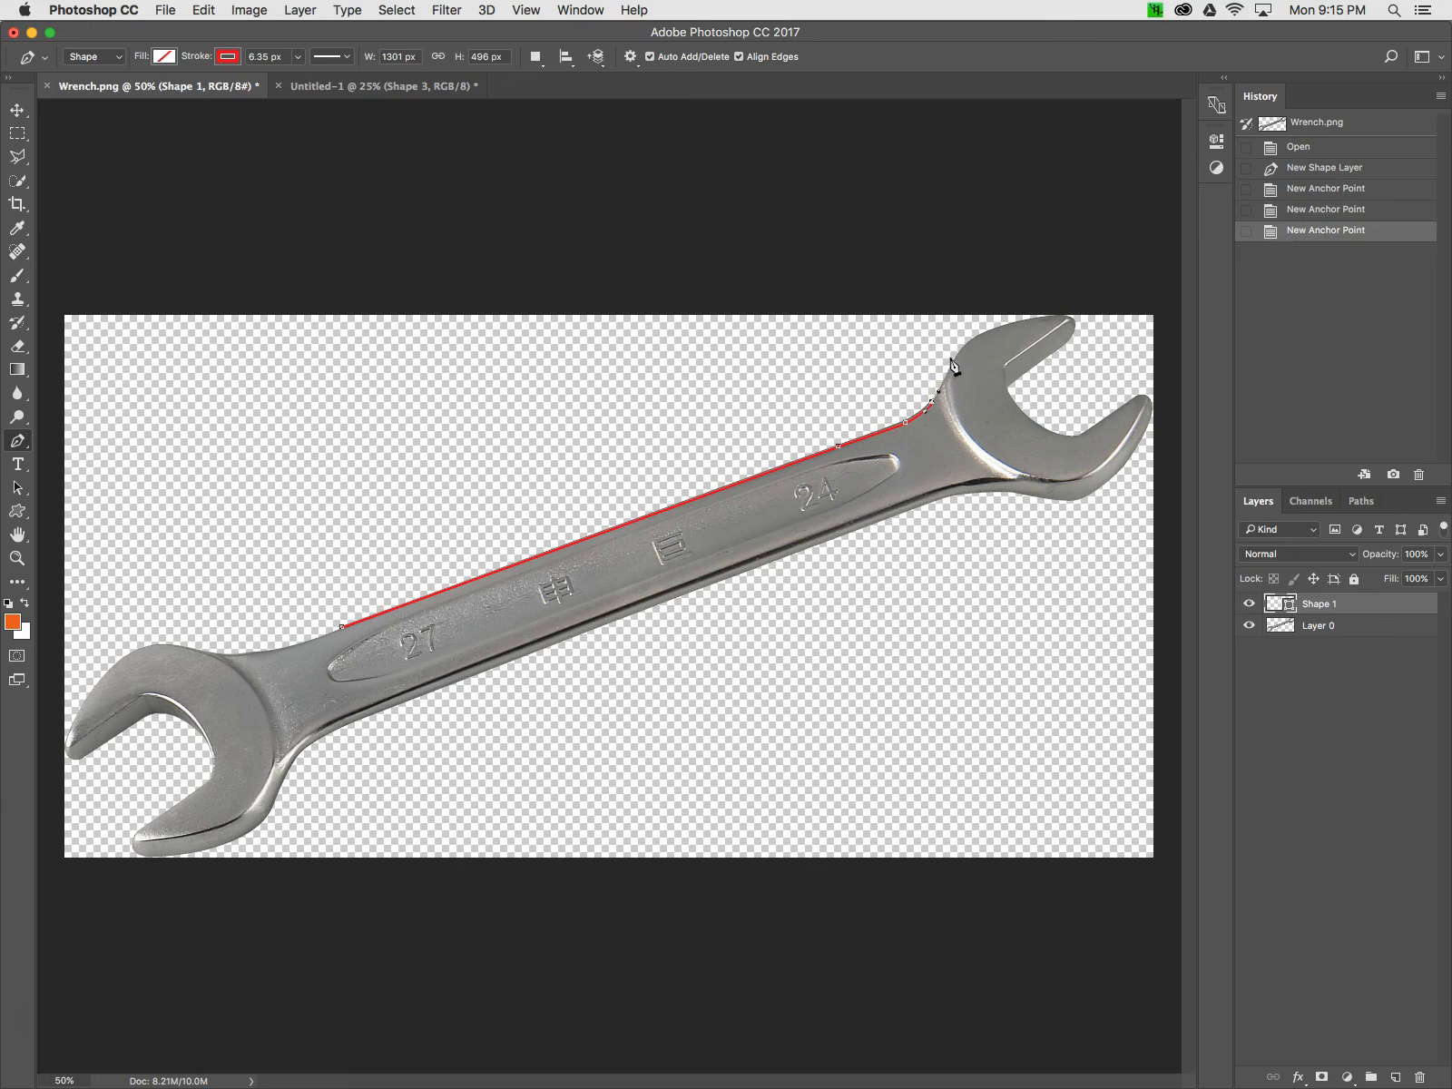
left_click(949, 366)
left_click(967, 343)
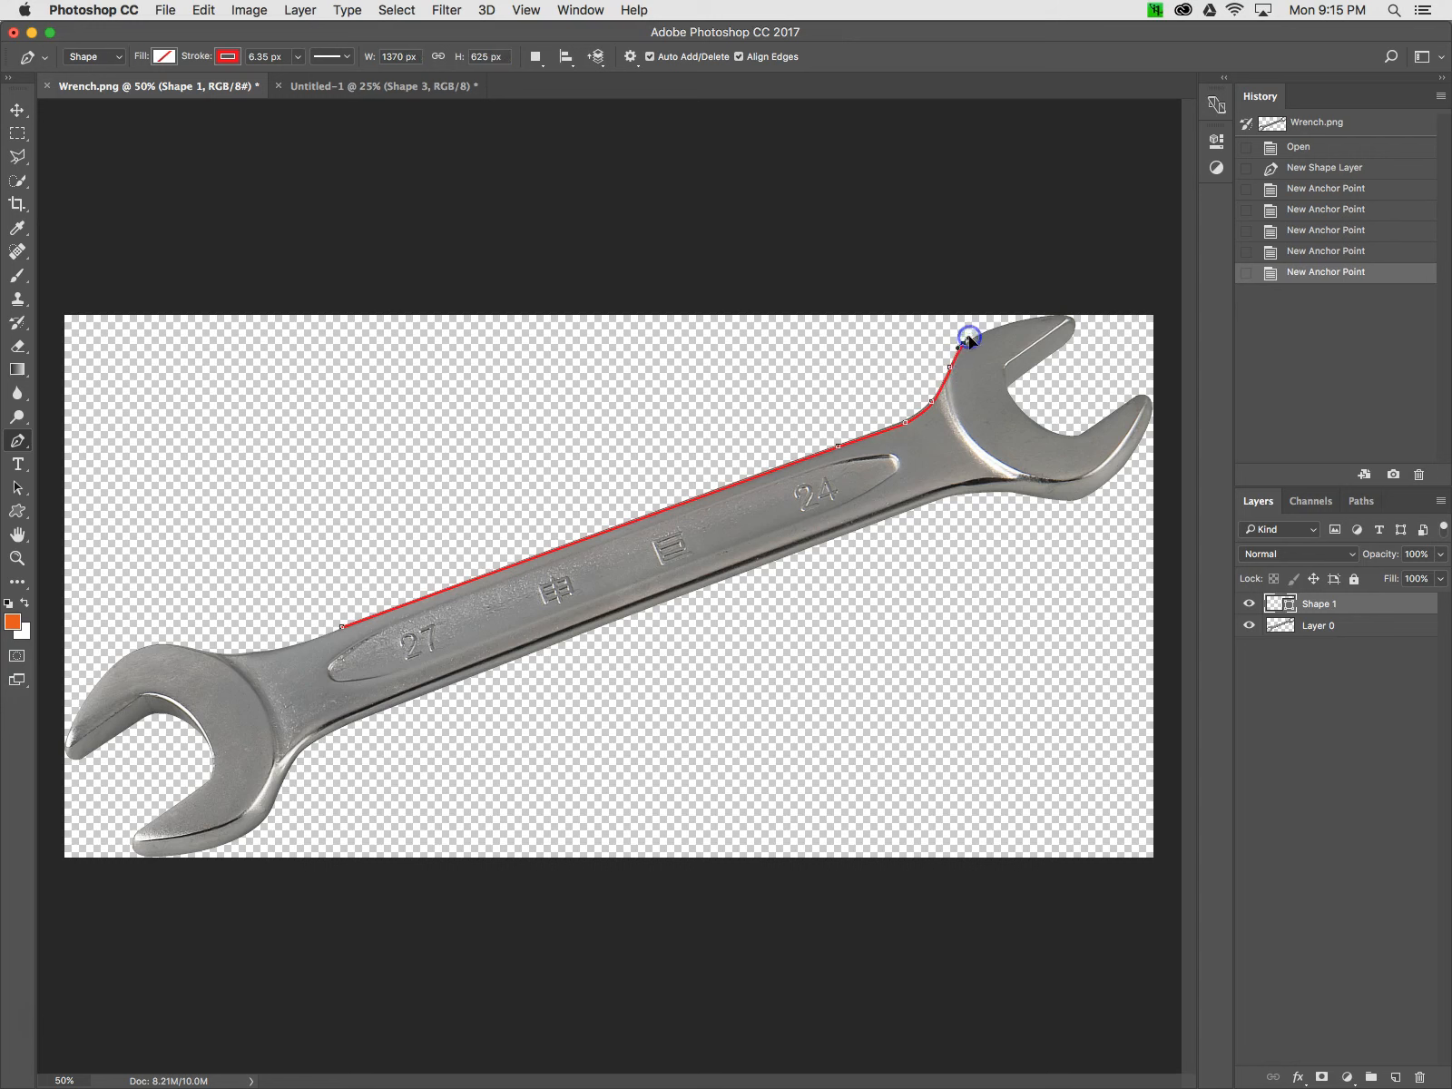
left_click(998, 326)
left_click(1000, 323)
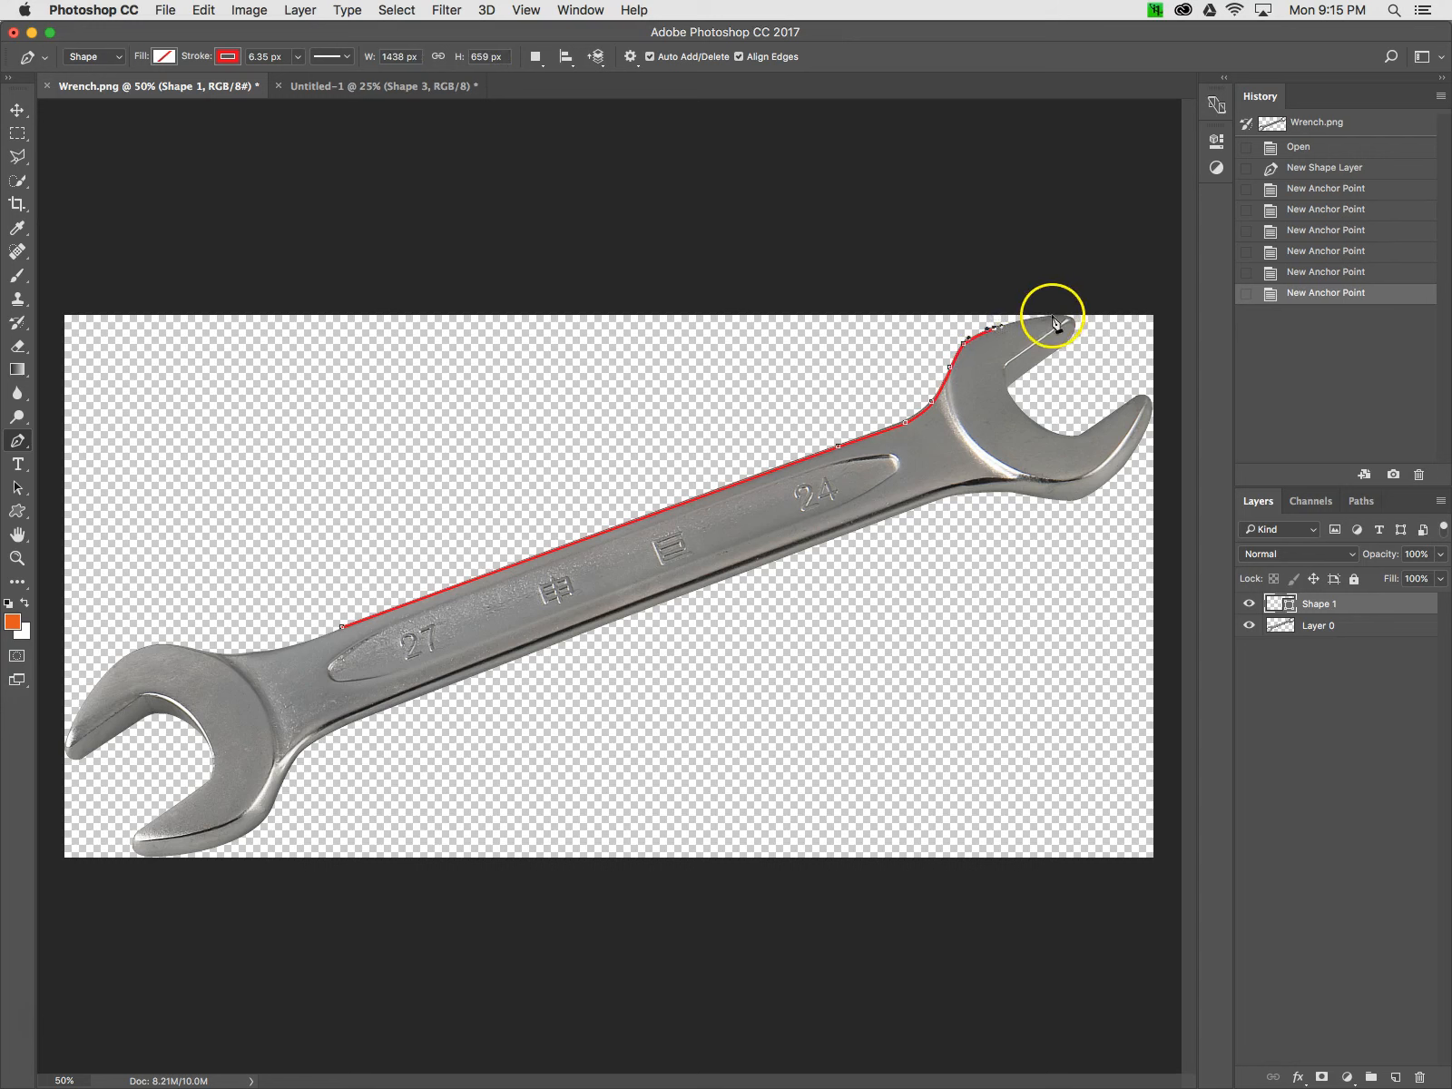
Continue the outline around the right jaw tips and its inner opening, adding straight and curved anchor points
left_click(1050, 318)
mouse_move(1049, 319)
left_mouse_down()
mouse_move(1077, 321)
mouse_move(1073, 337)
left_mouse_up()
left_click(1073, 334)
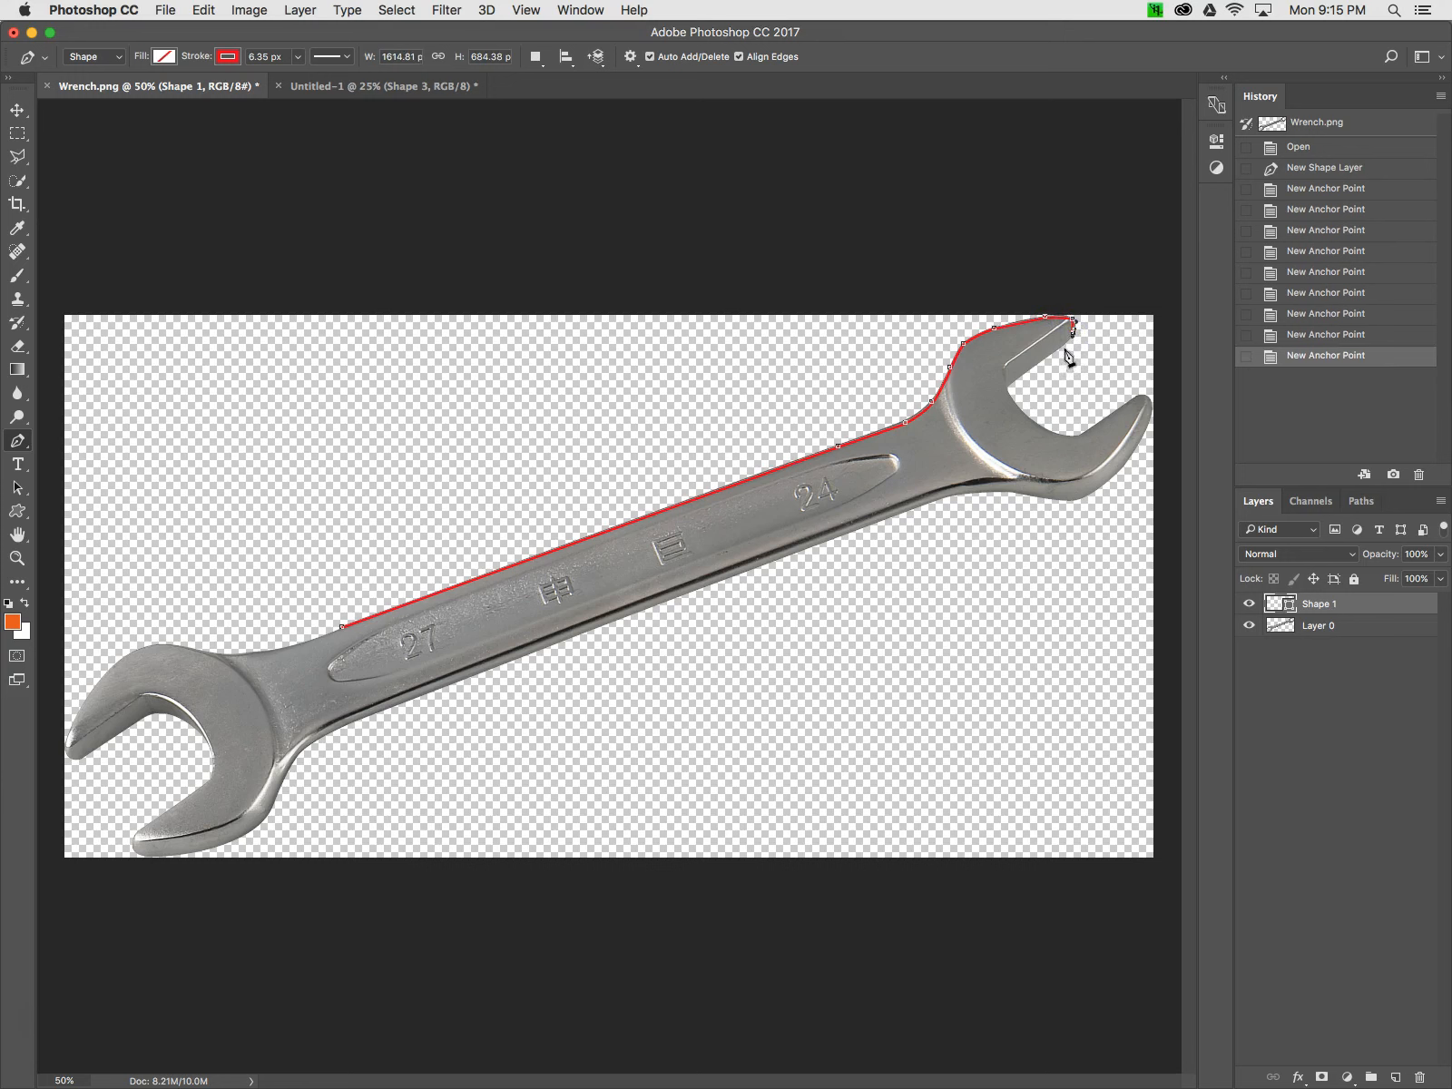
left_click(1069, 341)
left_click_drag(1024, 379, 1031, 420)
left_click(1025, 415)
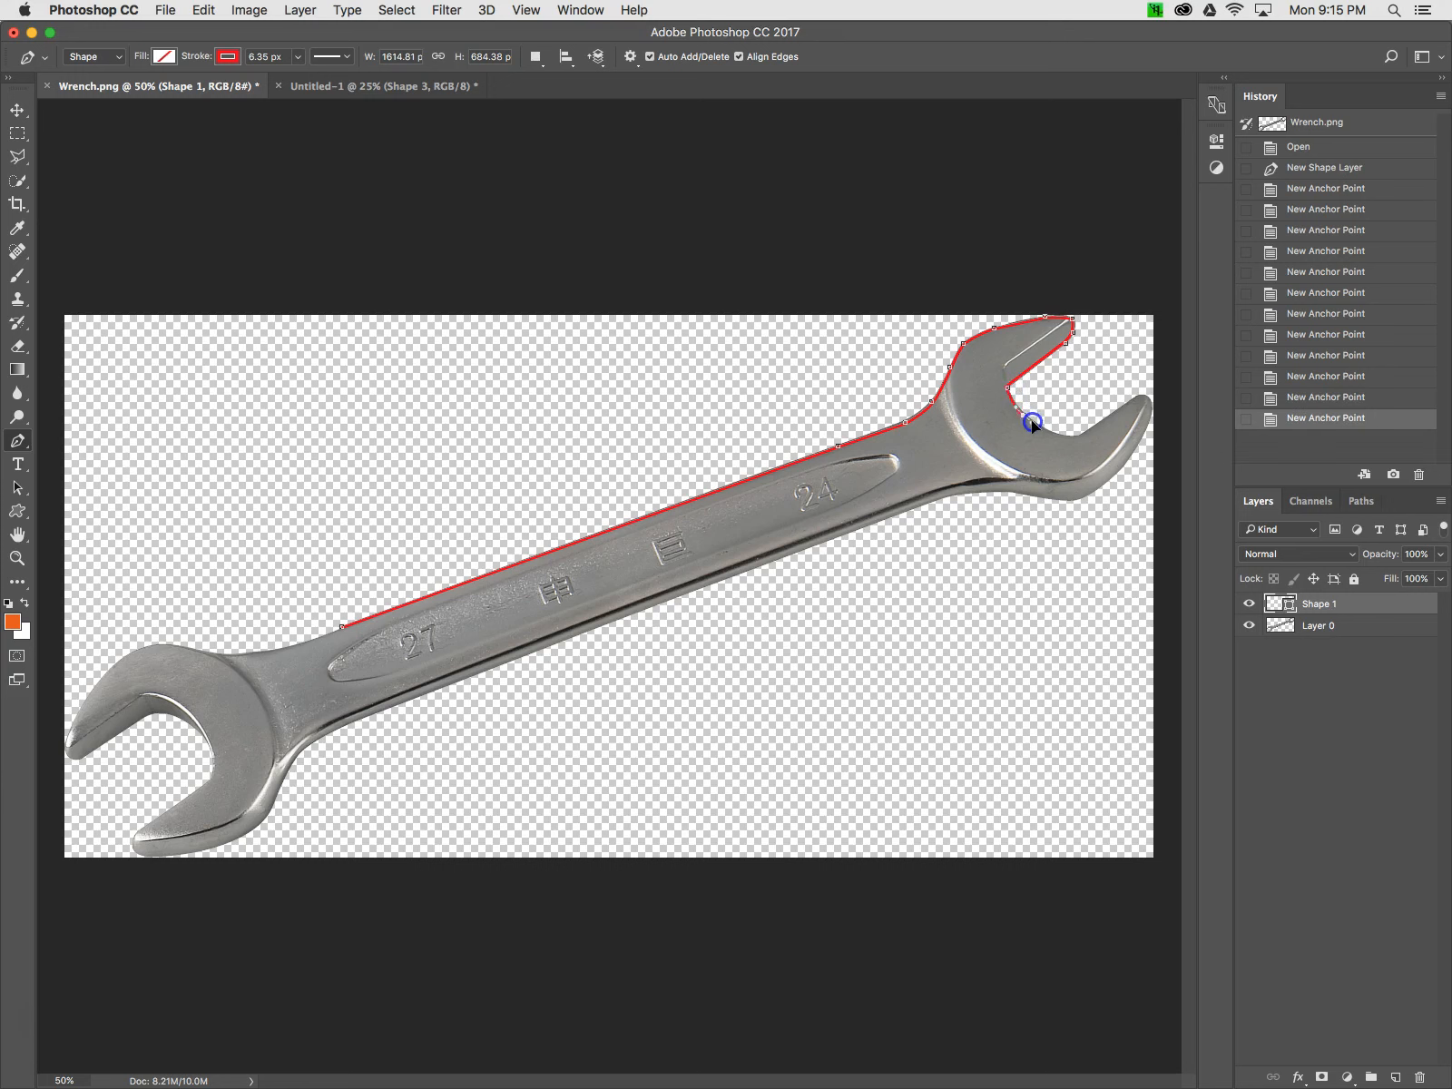
left_click(1060, 435)
left_click(1079, 436)
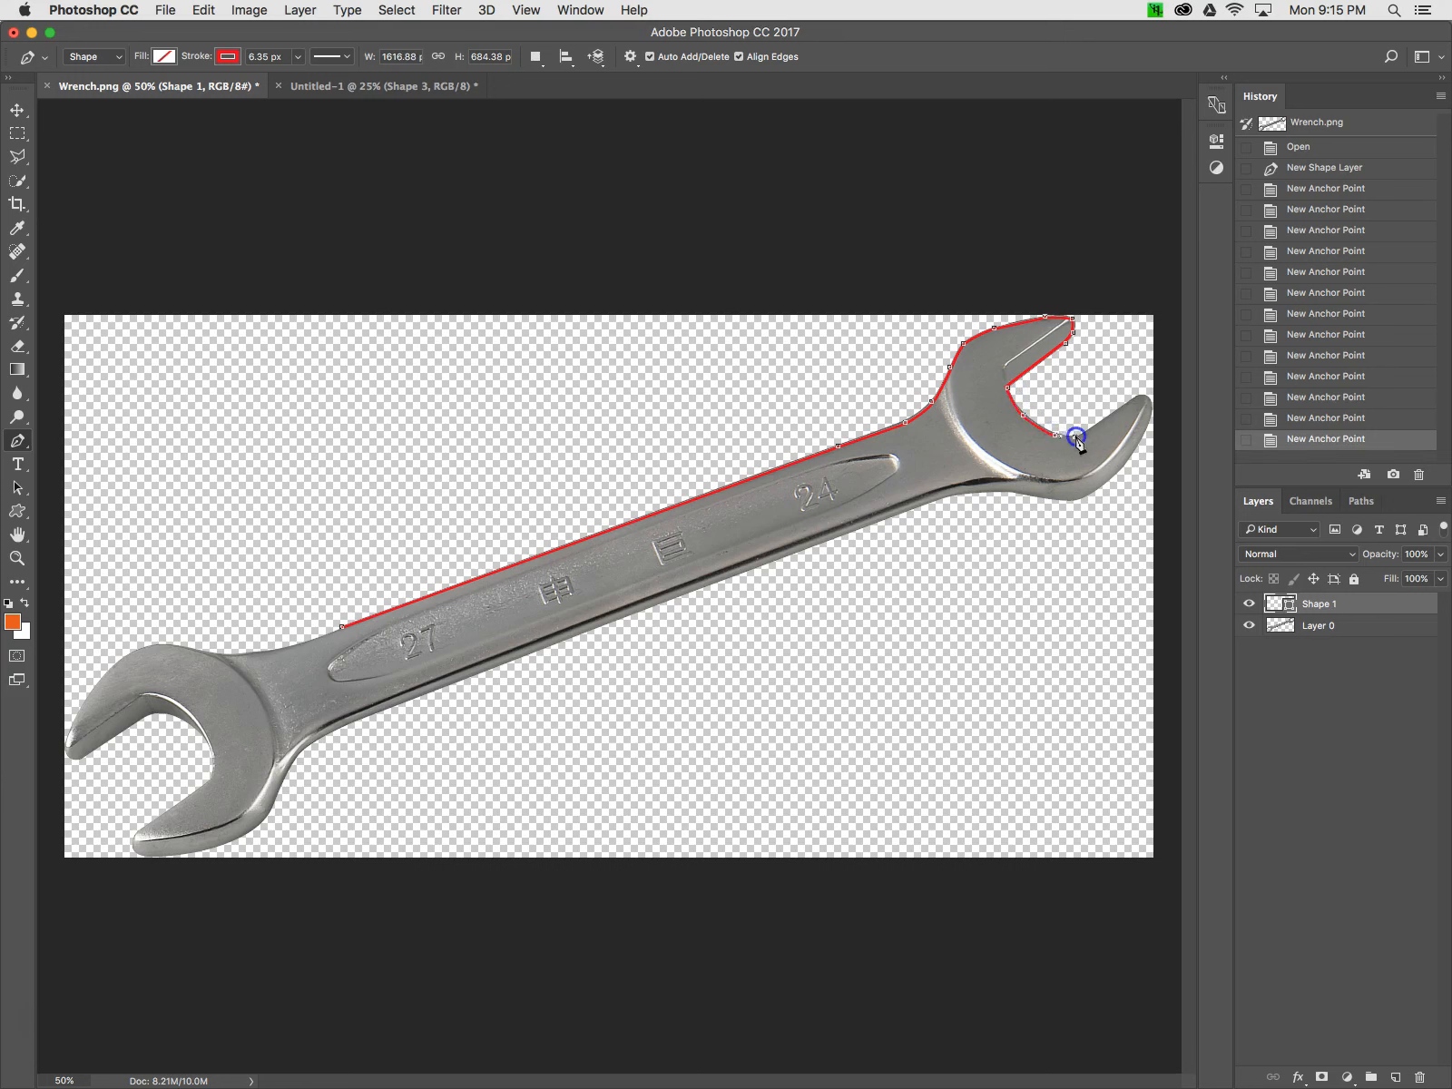
left_click(1137, 397)
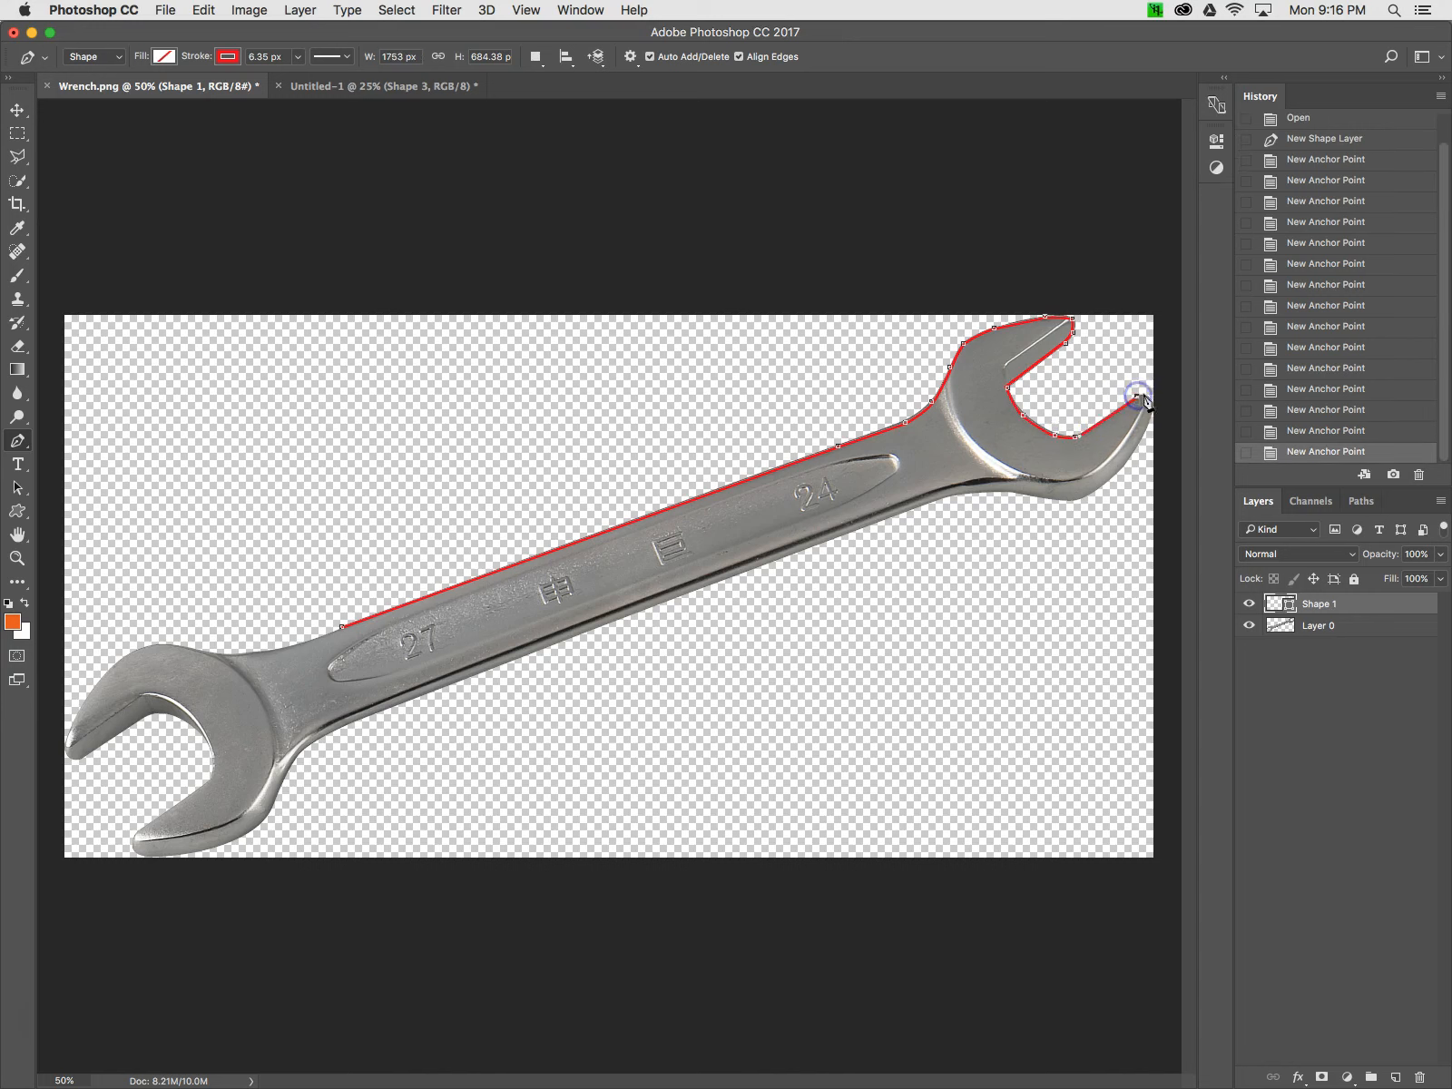
left_click(1151, 398)
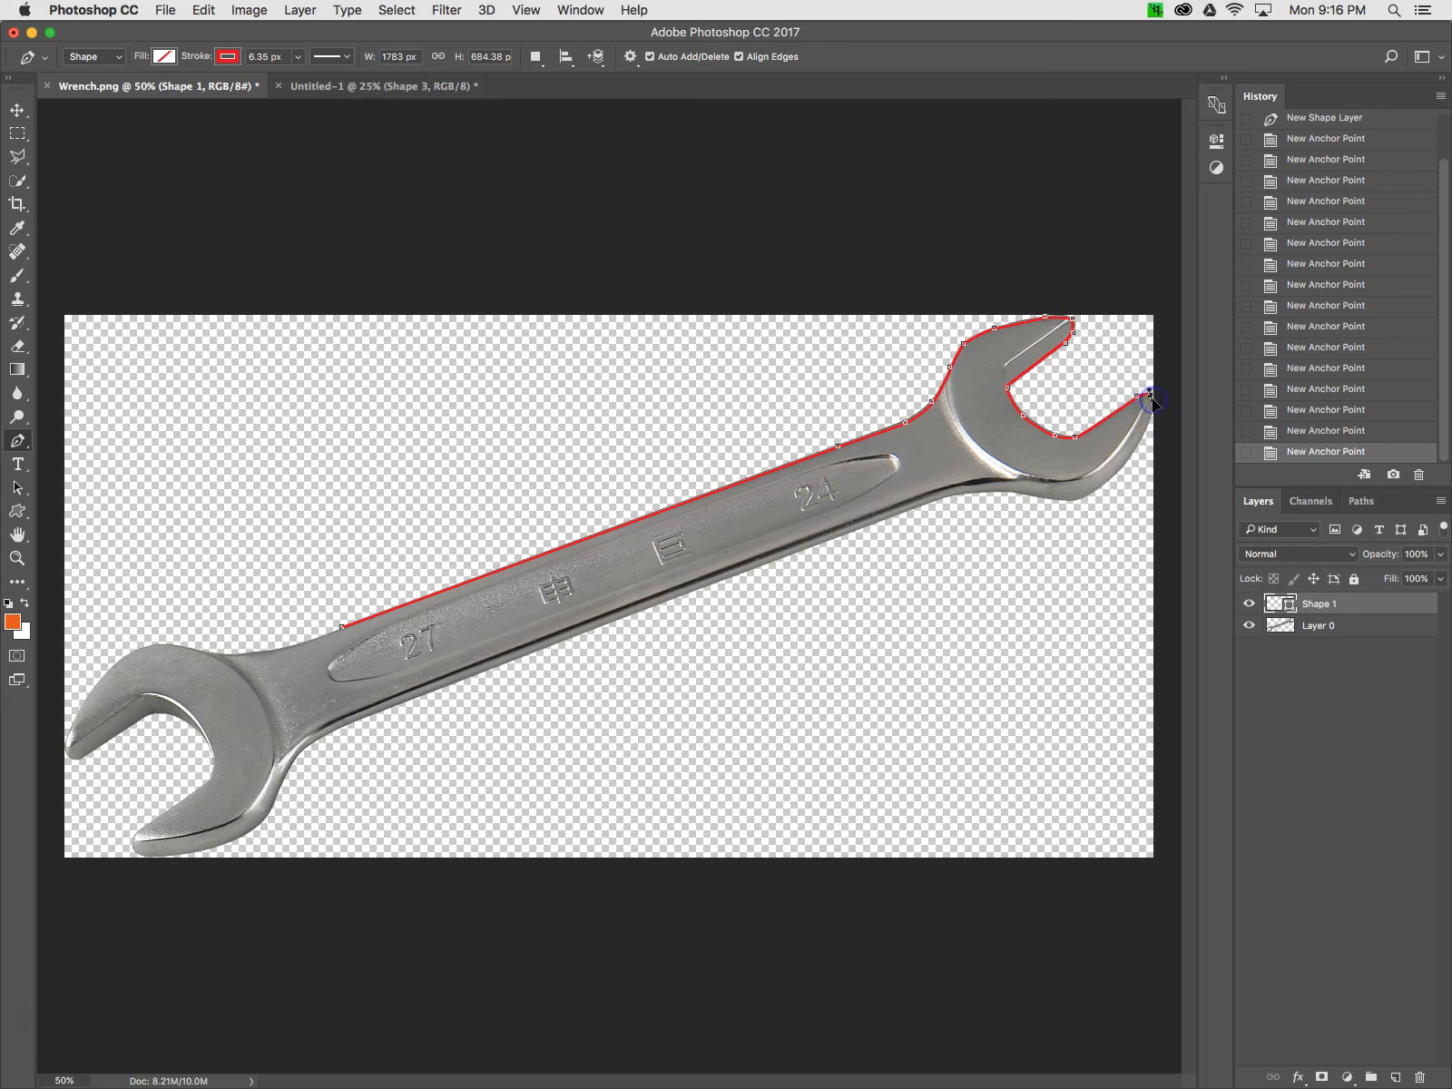
left_click(1150, 419)
left_click(1150, 423)
Trace the outline along the lower right jaw curve and onto the handle's lower edge
left_click_drag(1123, 471, 1119, 476)
left_click(1118, 474)
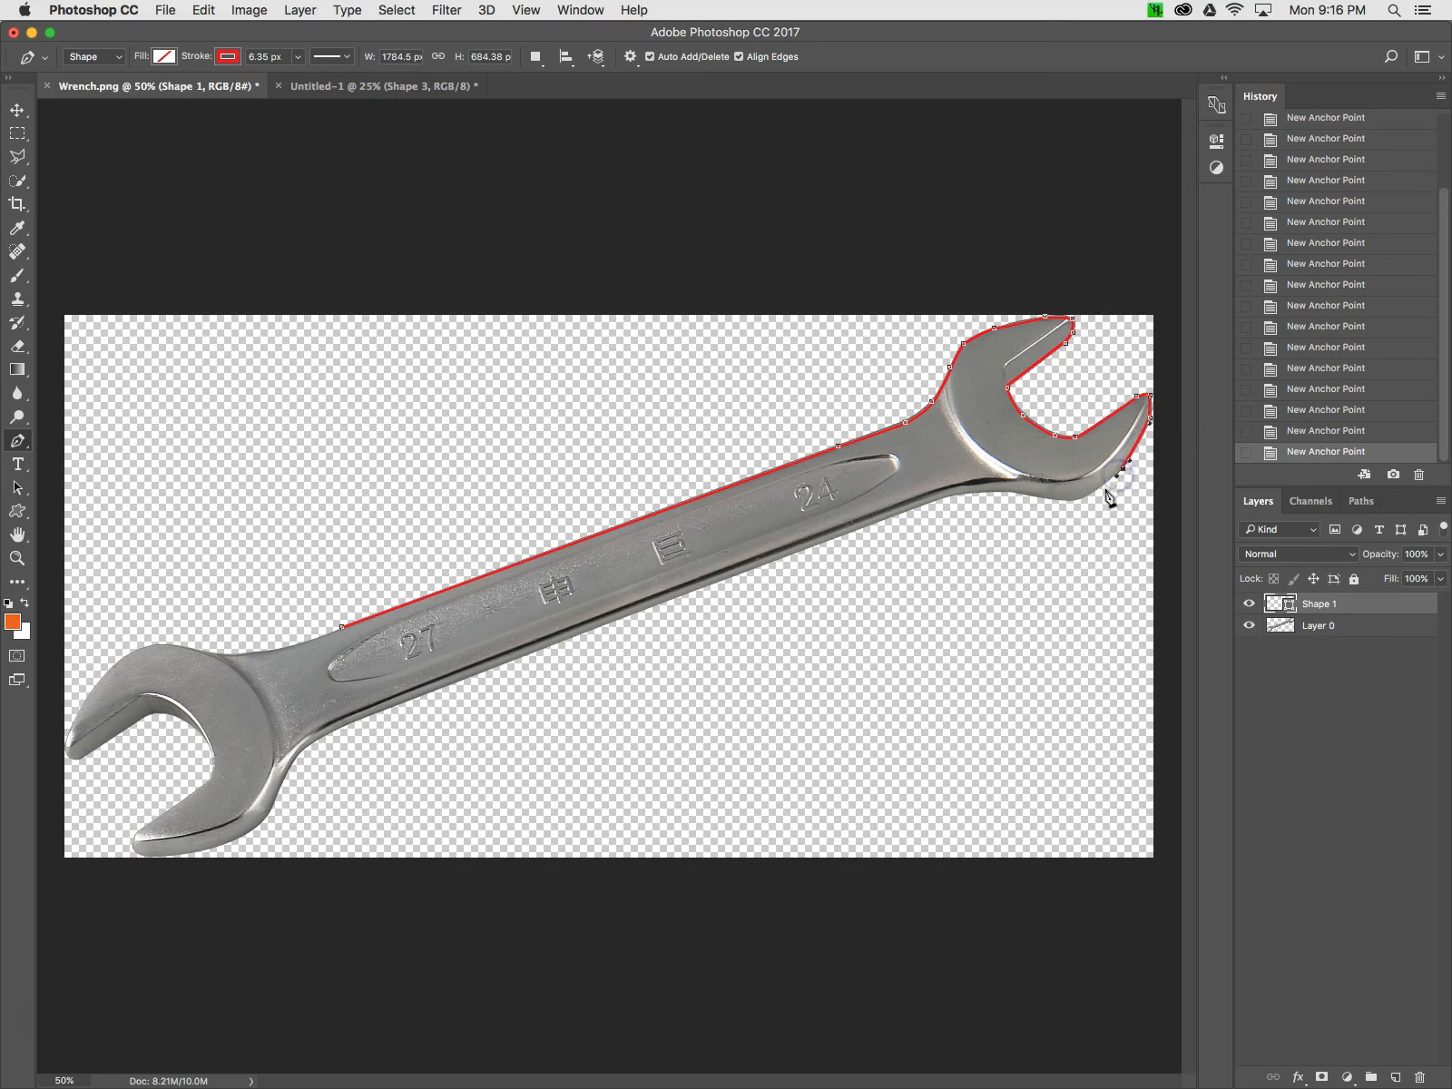
left_click(1088, 498)
left_click(1069, 501)
left_click(1033, 499)
left_click(1003, 493)
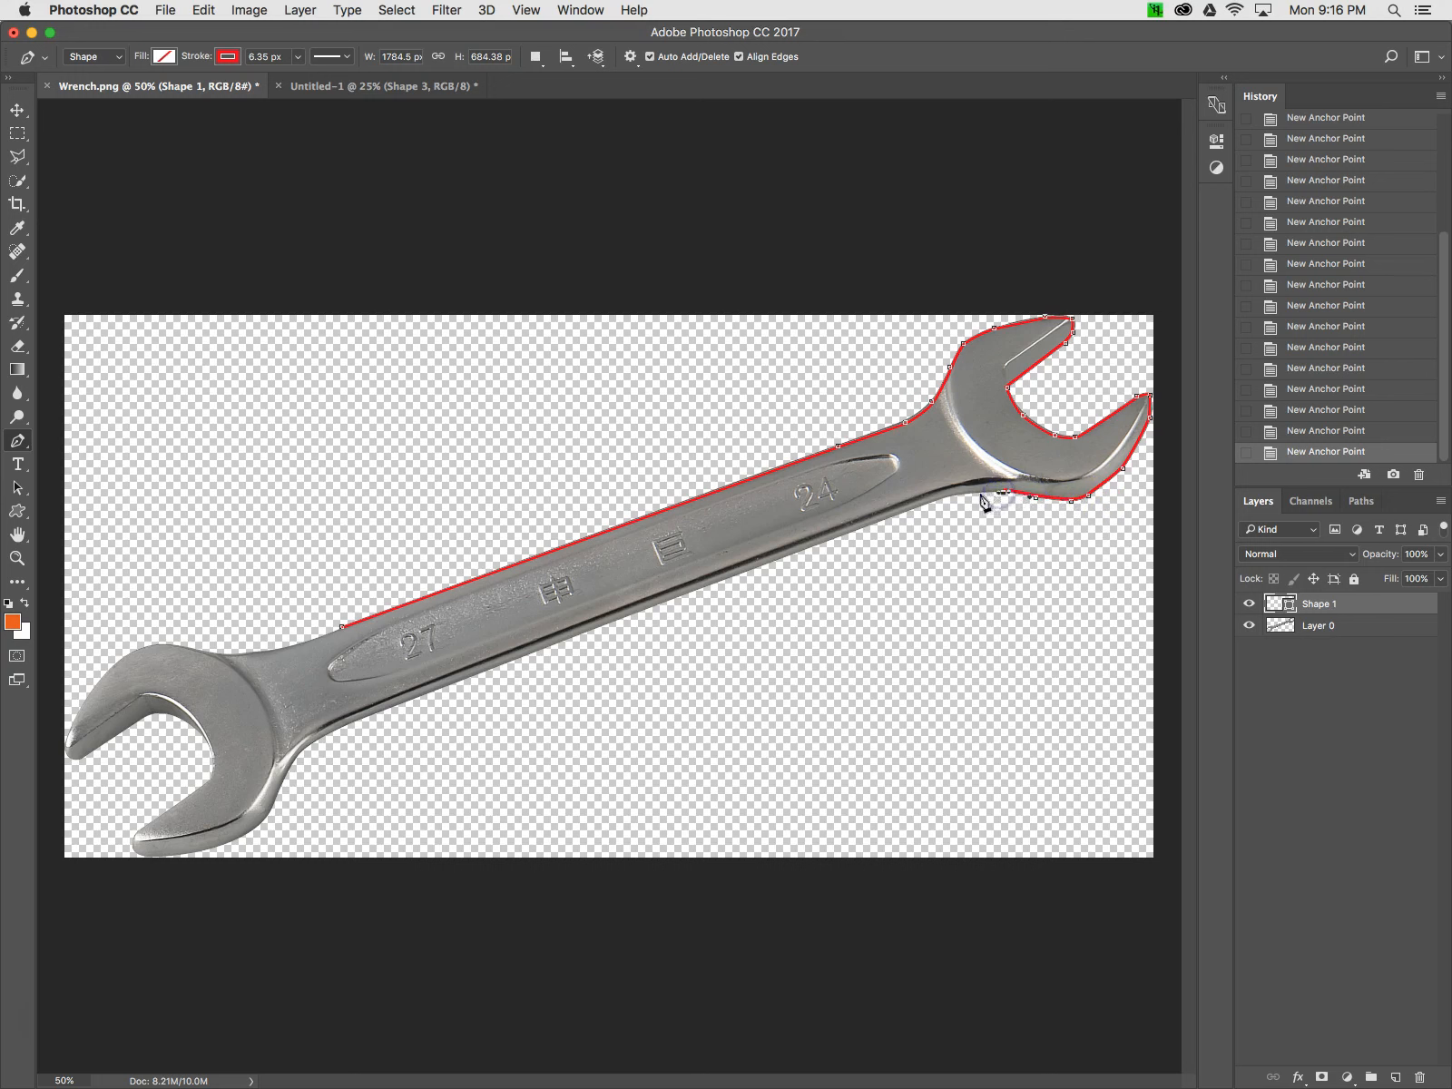
left_click(918, 507)
Continue tracing the lower edge down to the left head and around its lower jaw tip with curved anchors
left_click(354, 723)
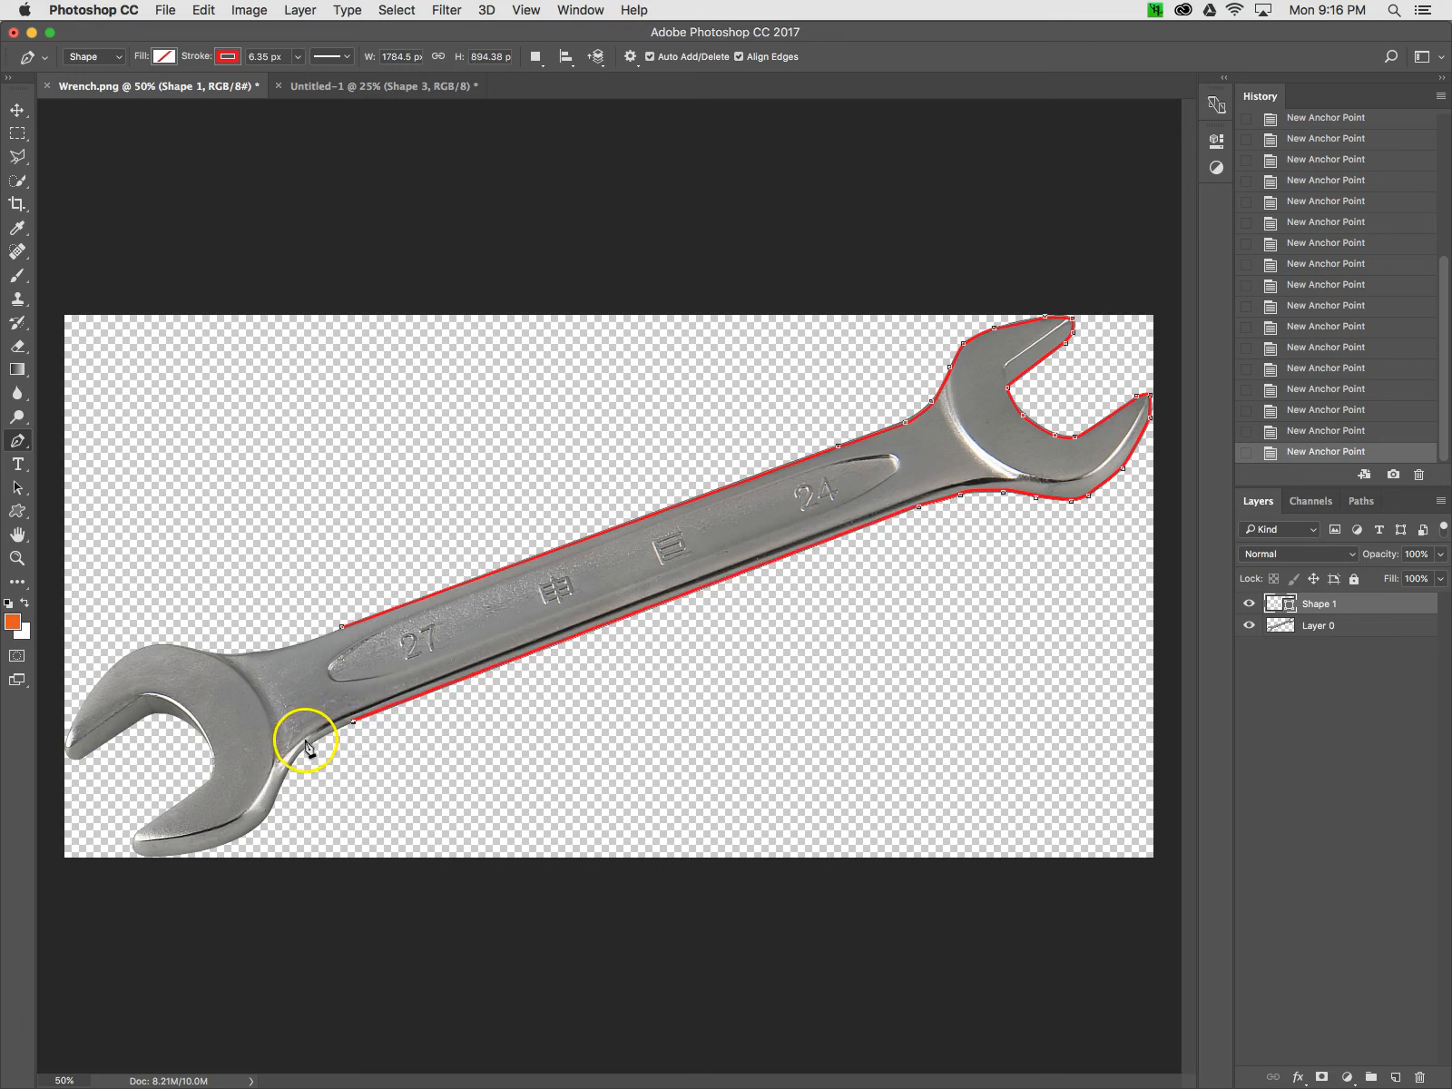
left_click(324, 737)
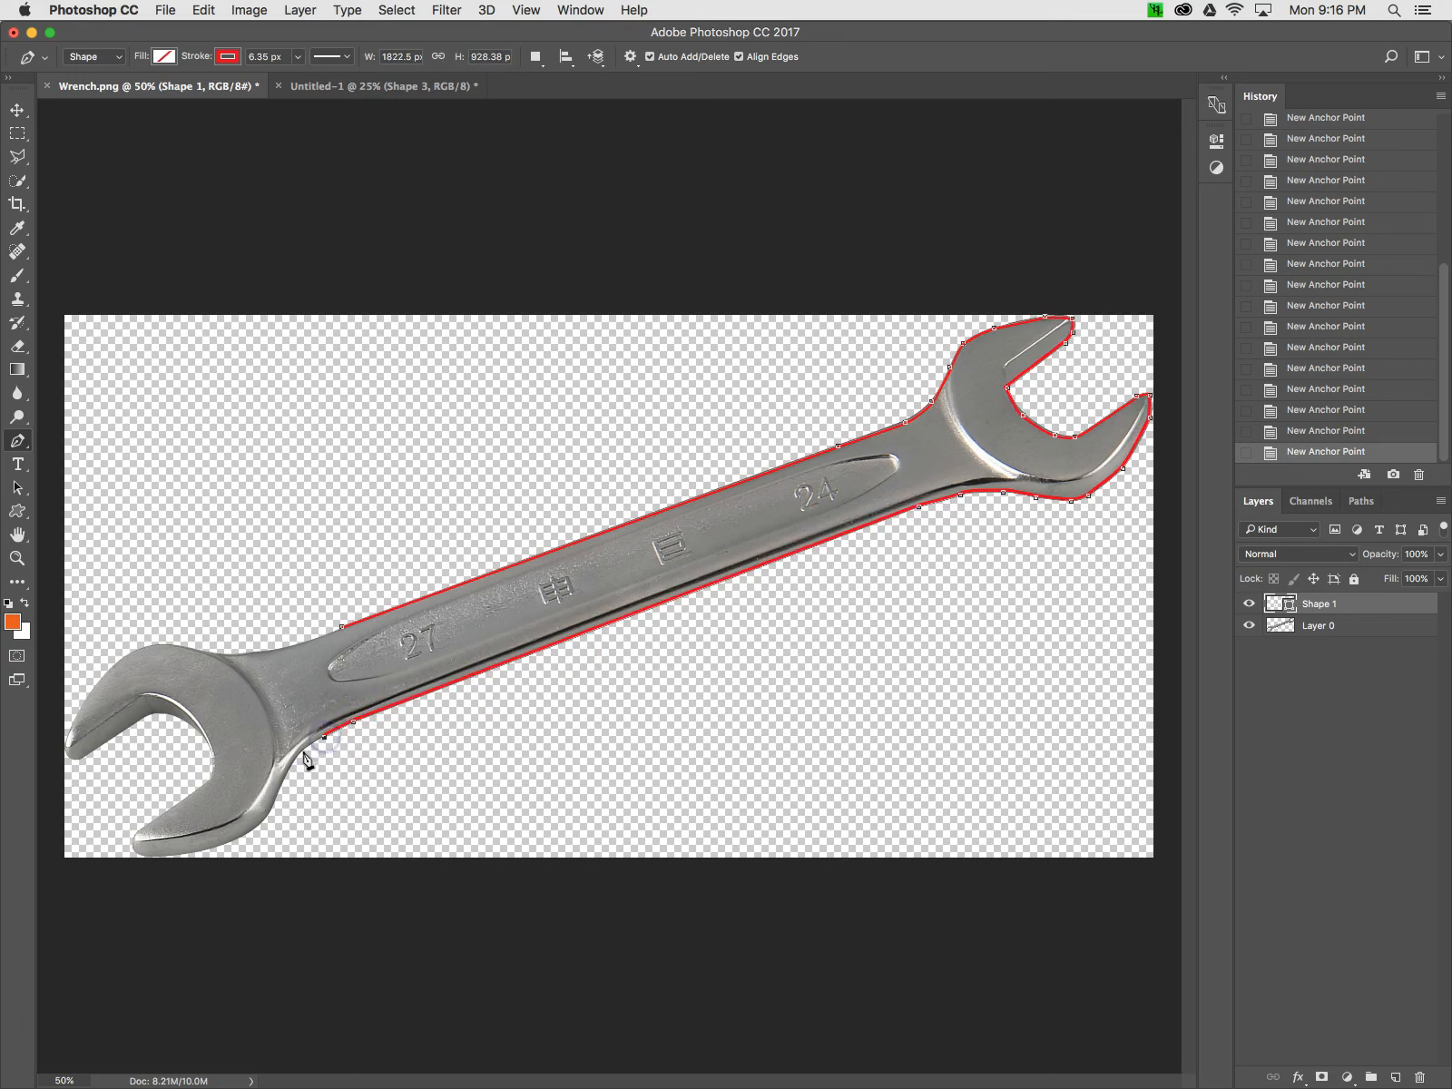
left_click(297, 754)
left_click(292, 759)
left_click(283, 779)
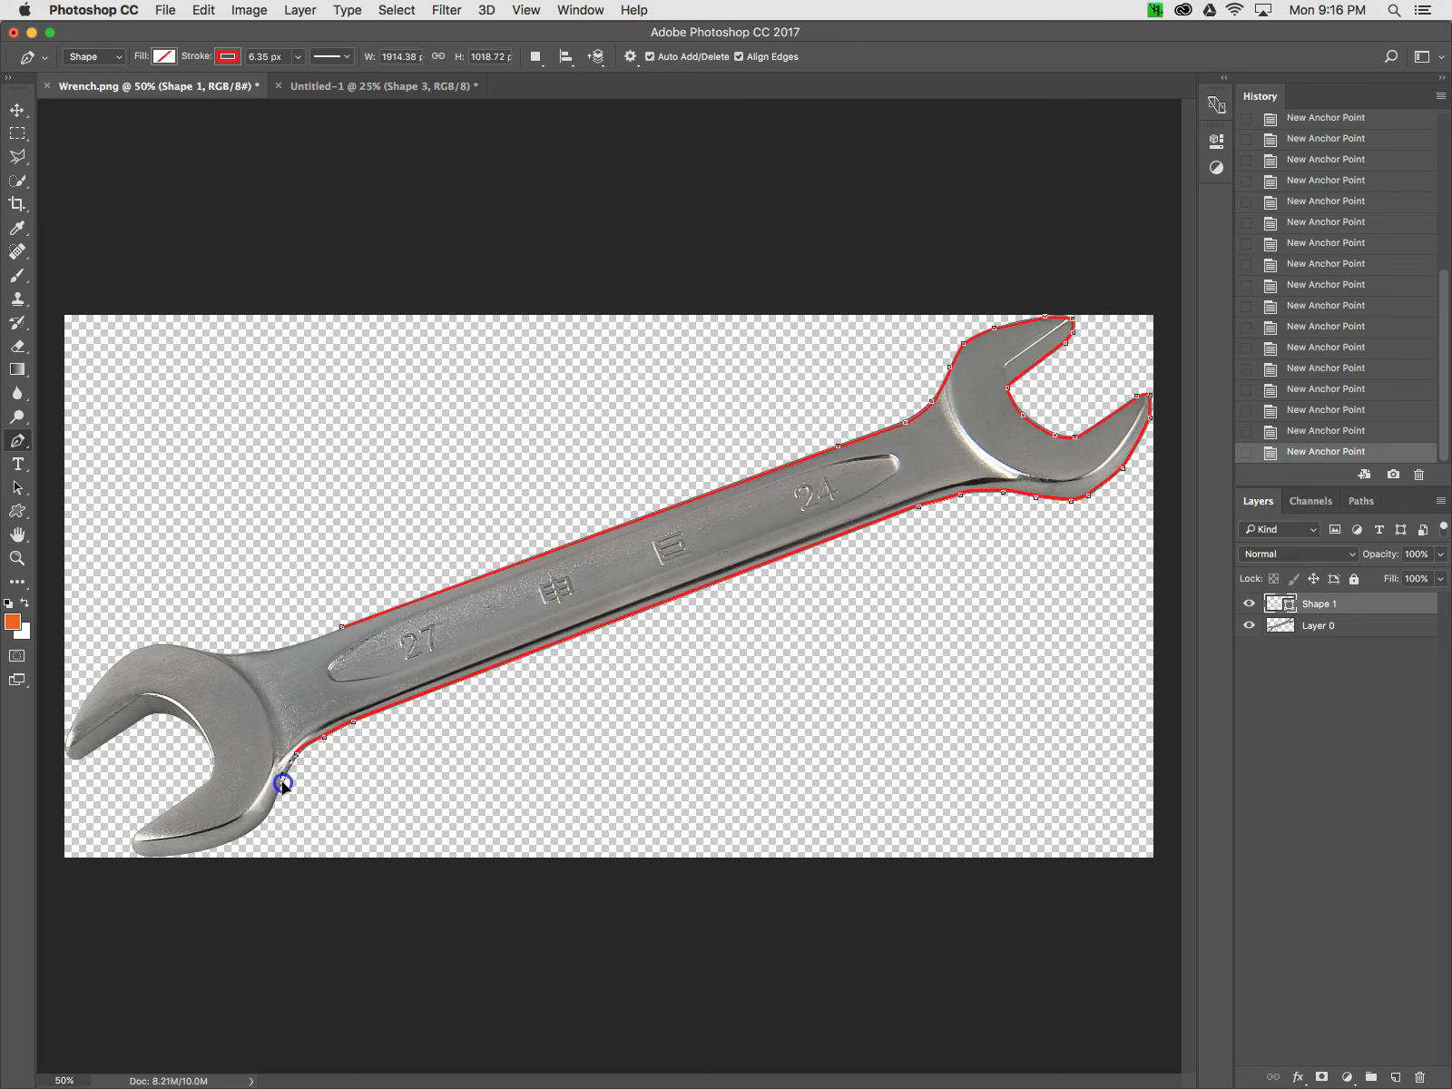
left_click(277, 801)
left_click(265, 819)
left_click_drag(263, 822, 233, 836)
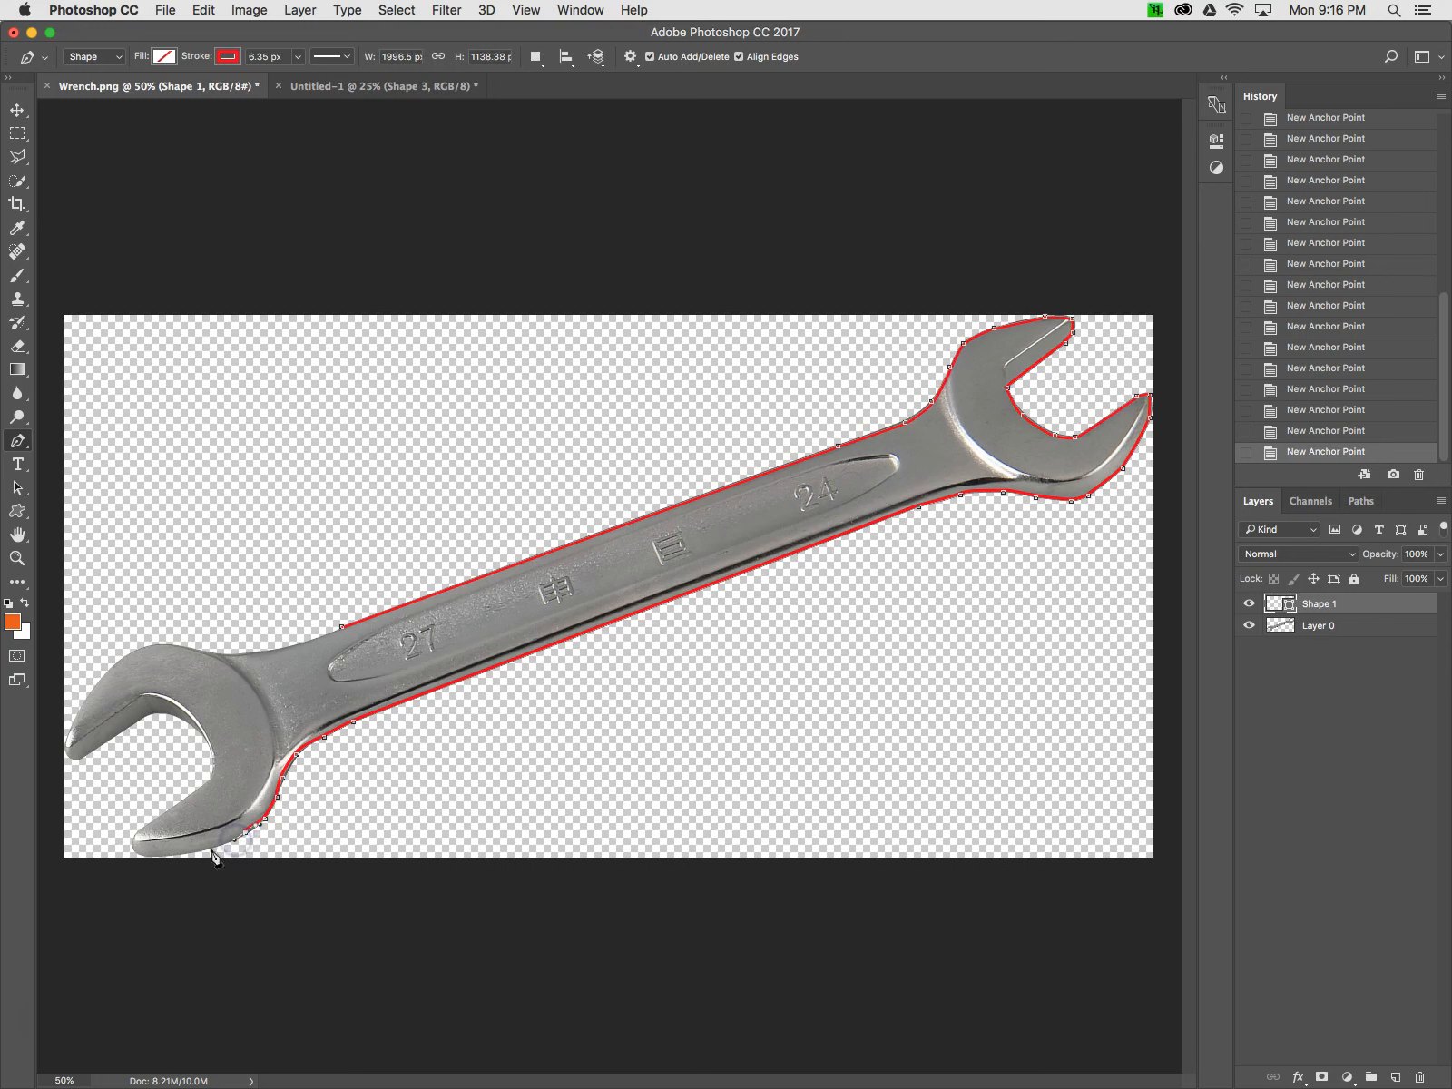
left_click(185, 856)
mouse_move(175, 856)
left_mouse_down()
mouse_move(139, 863)
mouse_move(141, 828)
left_mouse_up()
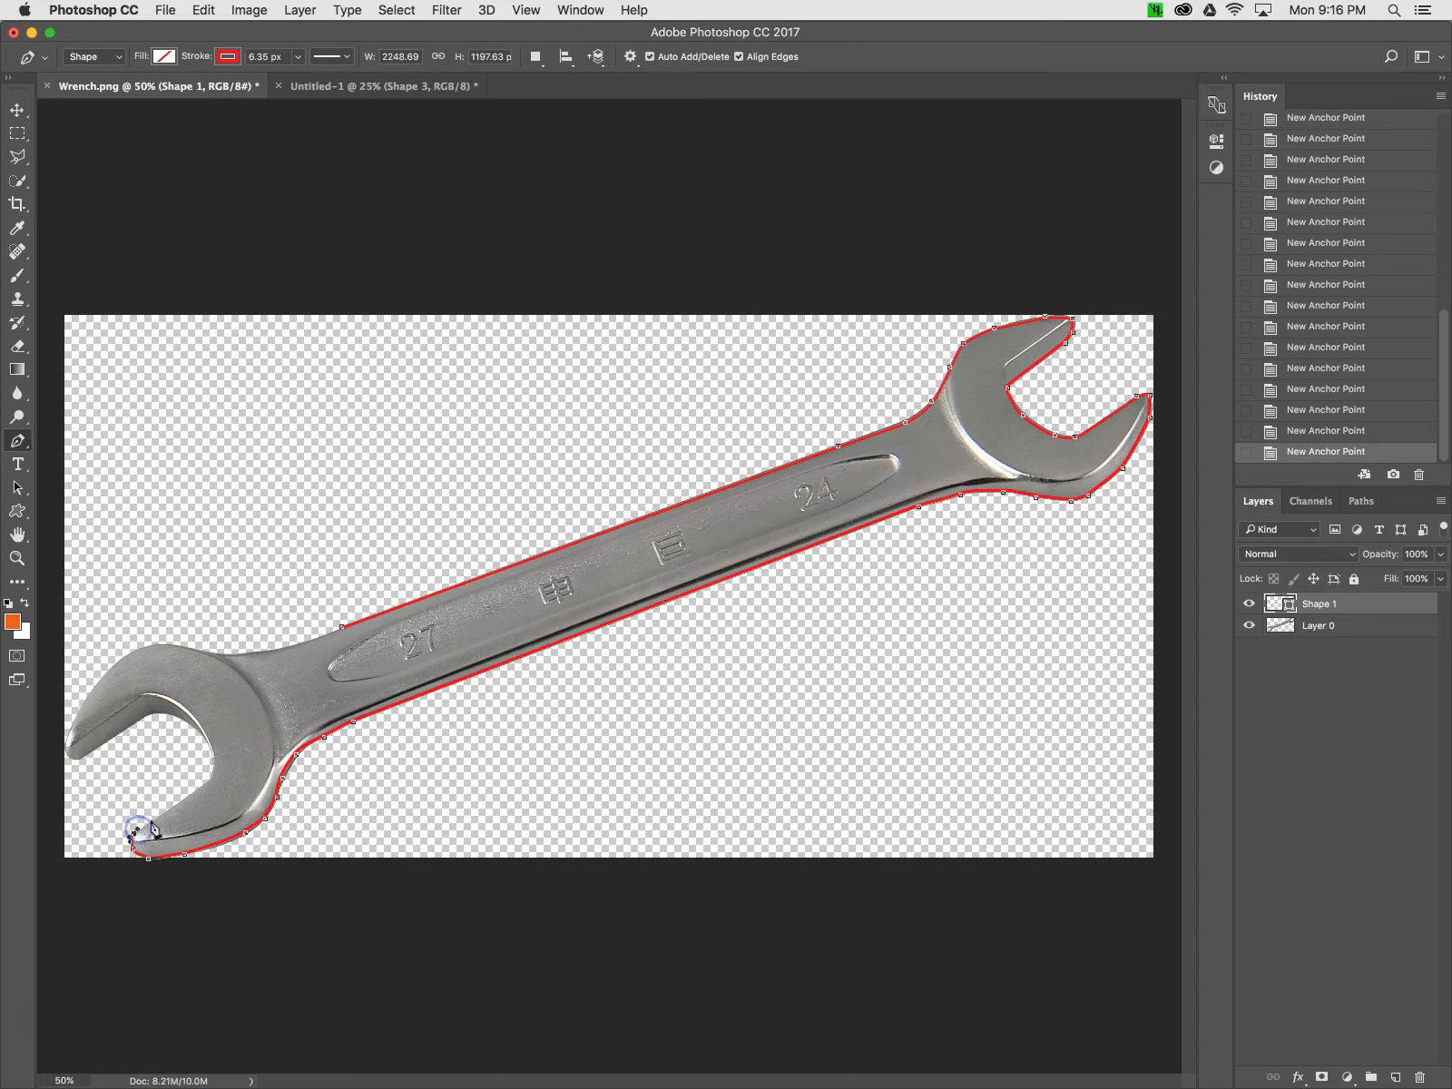
Trace the left jaw opening and upper left head, then close the path at the first anchor point
left_click(209, 779)
left_click(199, 732)
left_click_drag(194, 732, 155, 714)
left_click(150, 715)
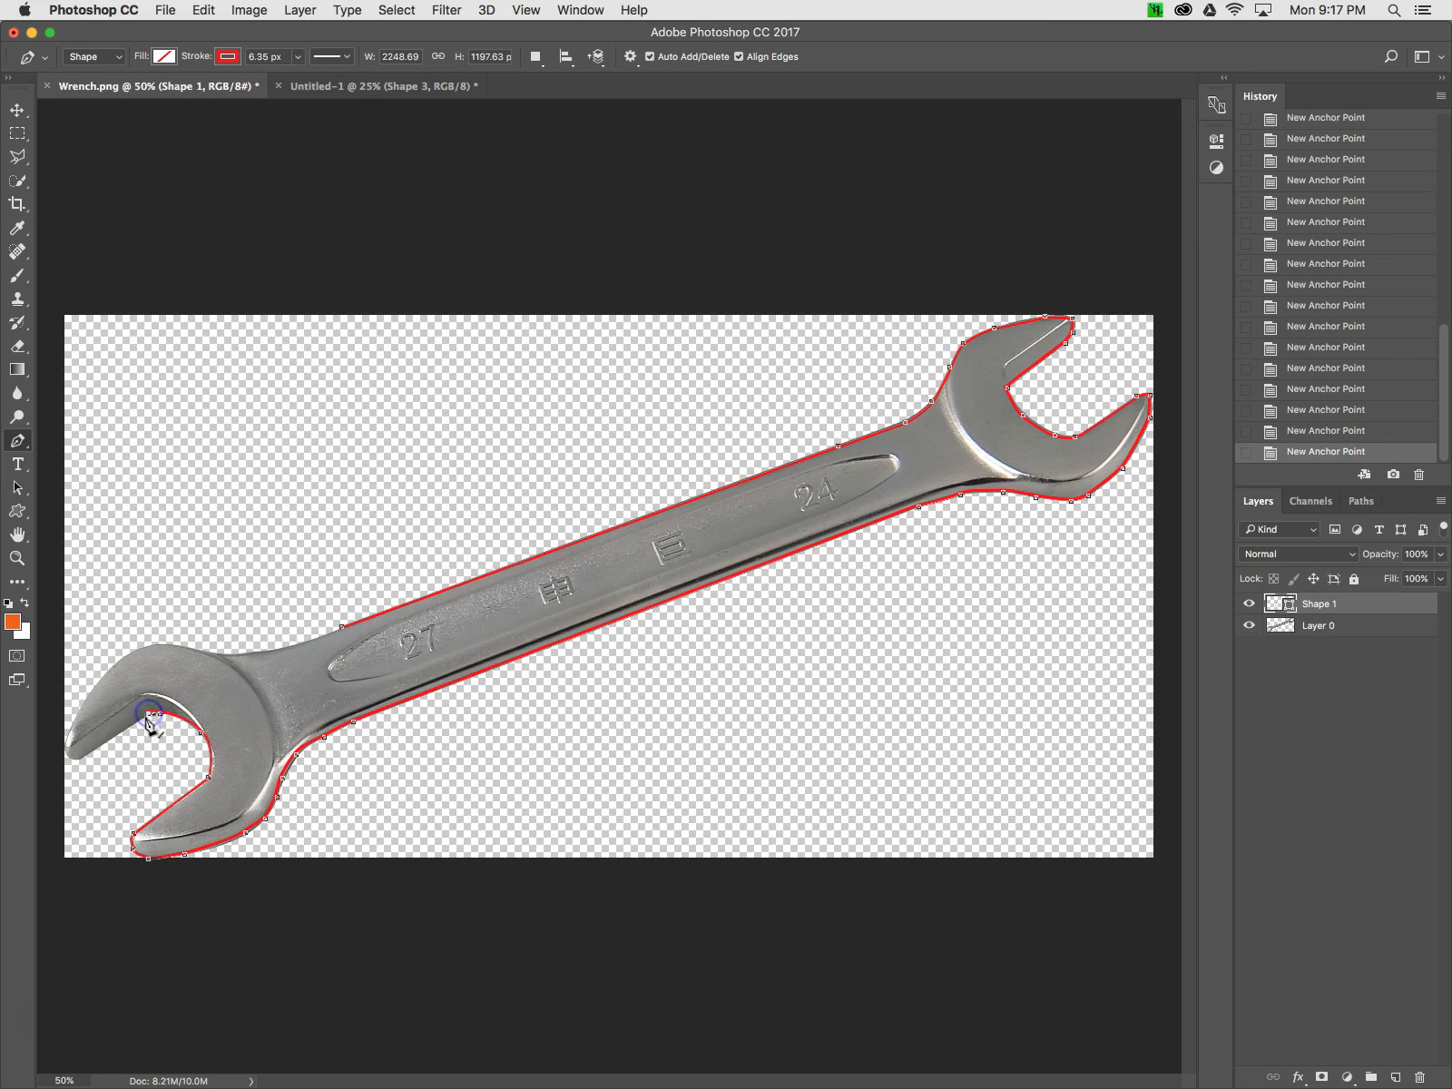
left_click(73, 759)
mouse_move(72, 724)
left_mouse_down()
mouse_move(118, 660)
mouse_move(165, 641)
left_mouse_up()
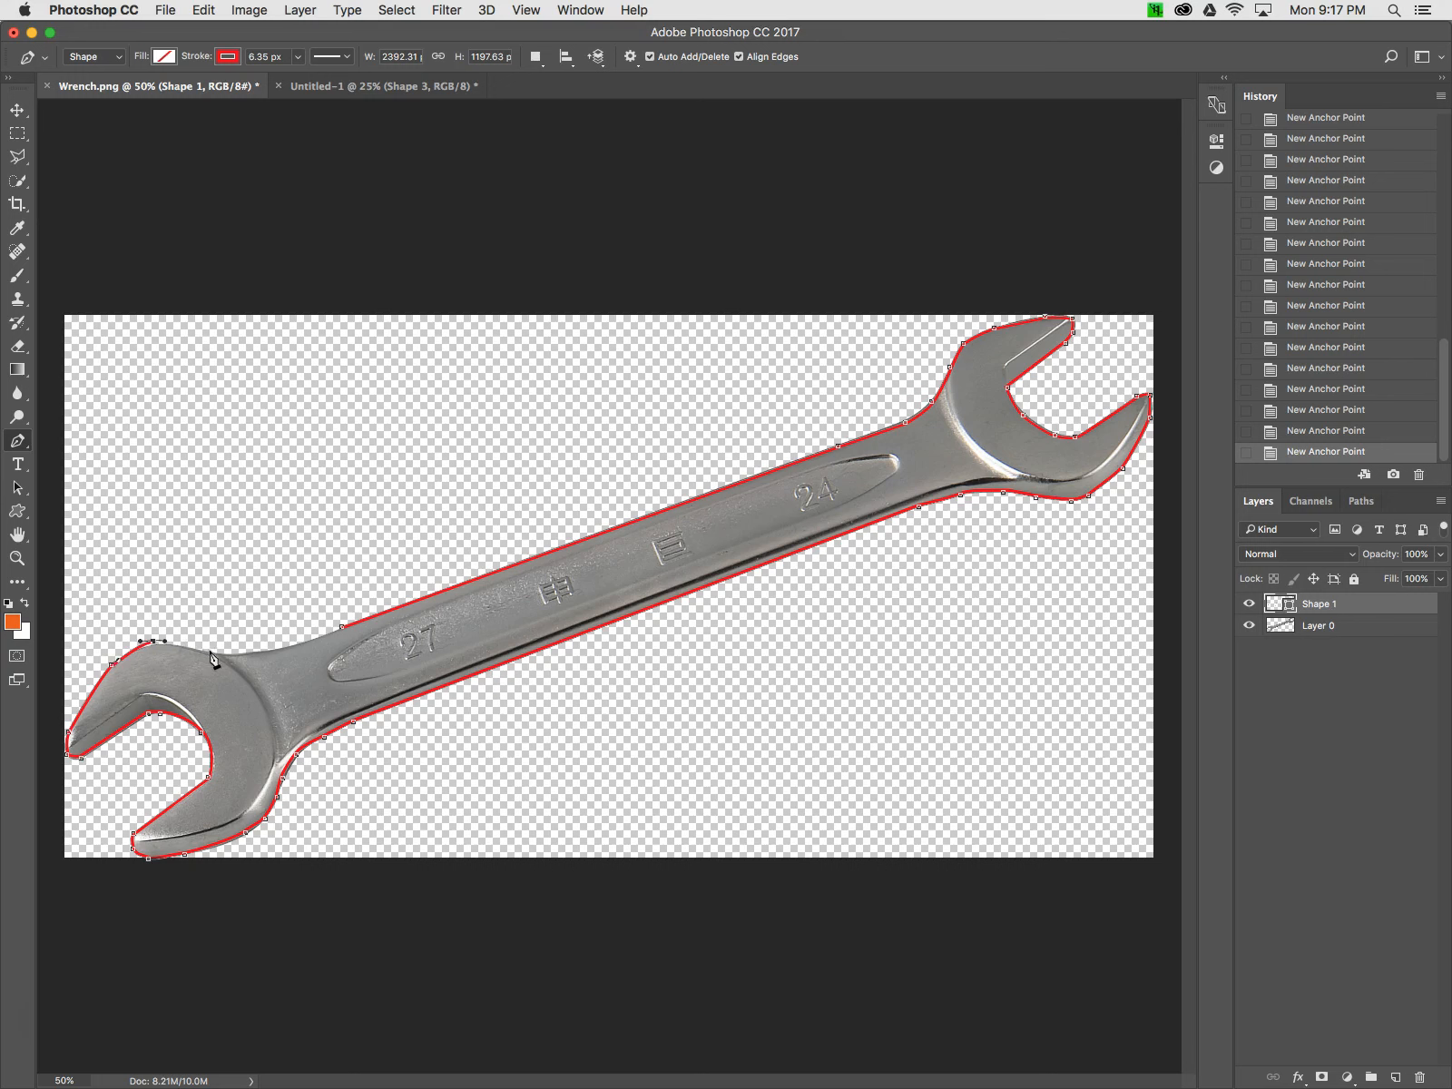
left_click_drag(192, 650, 341, 632)
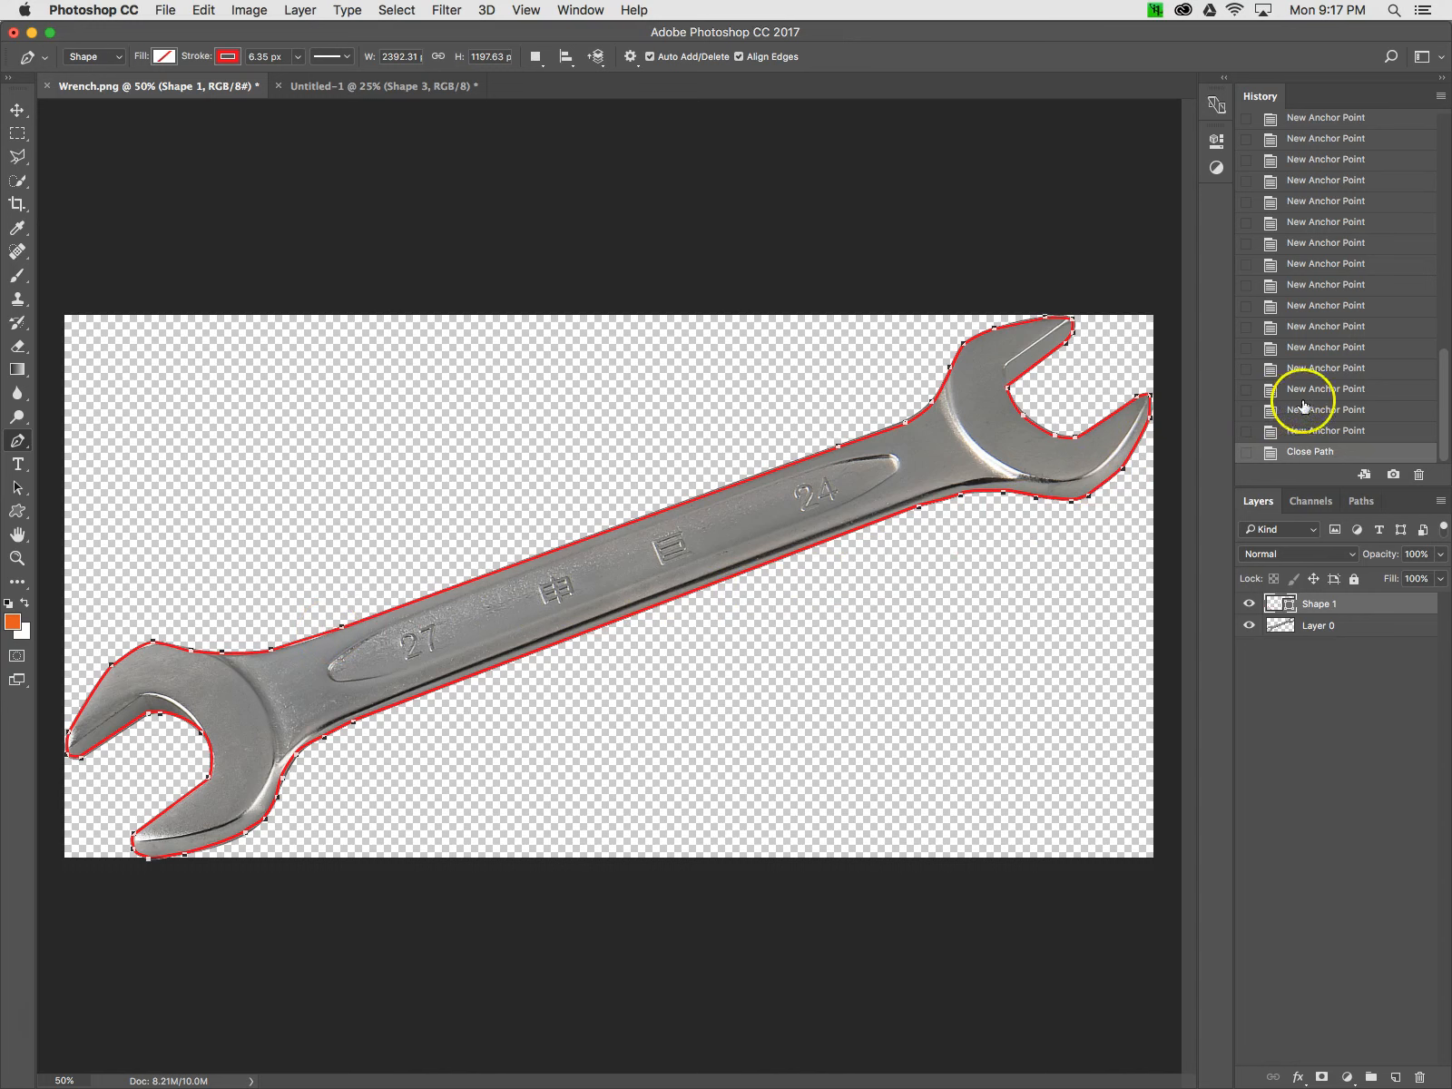
left_click(1316, 431)
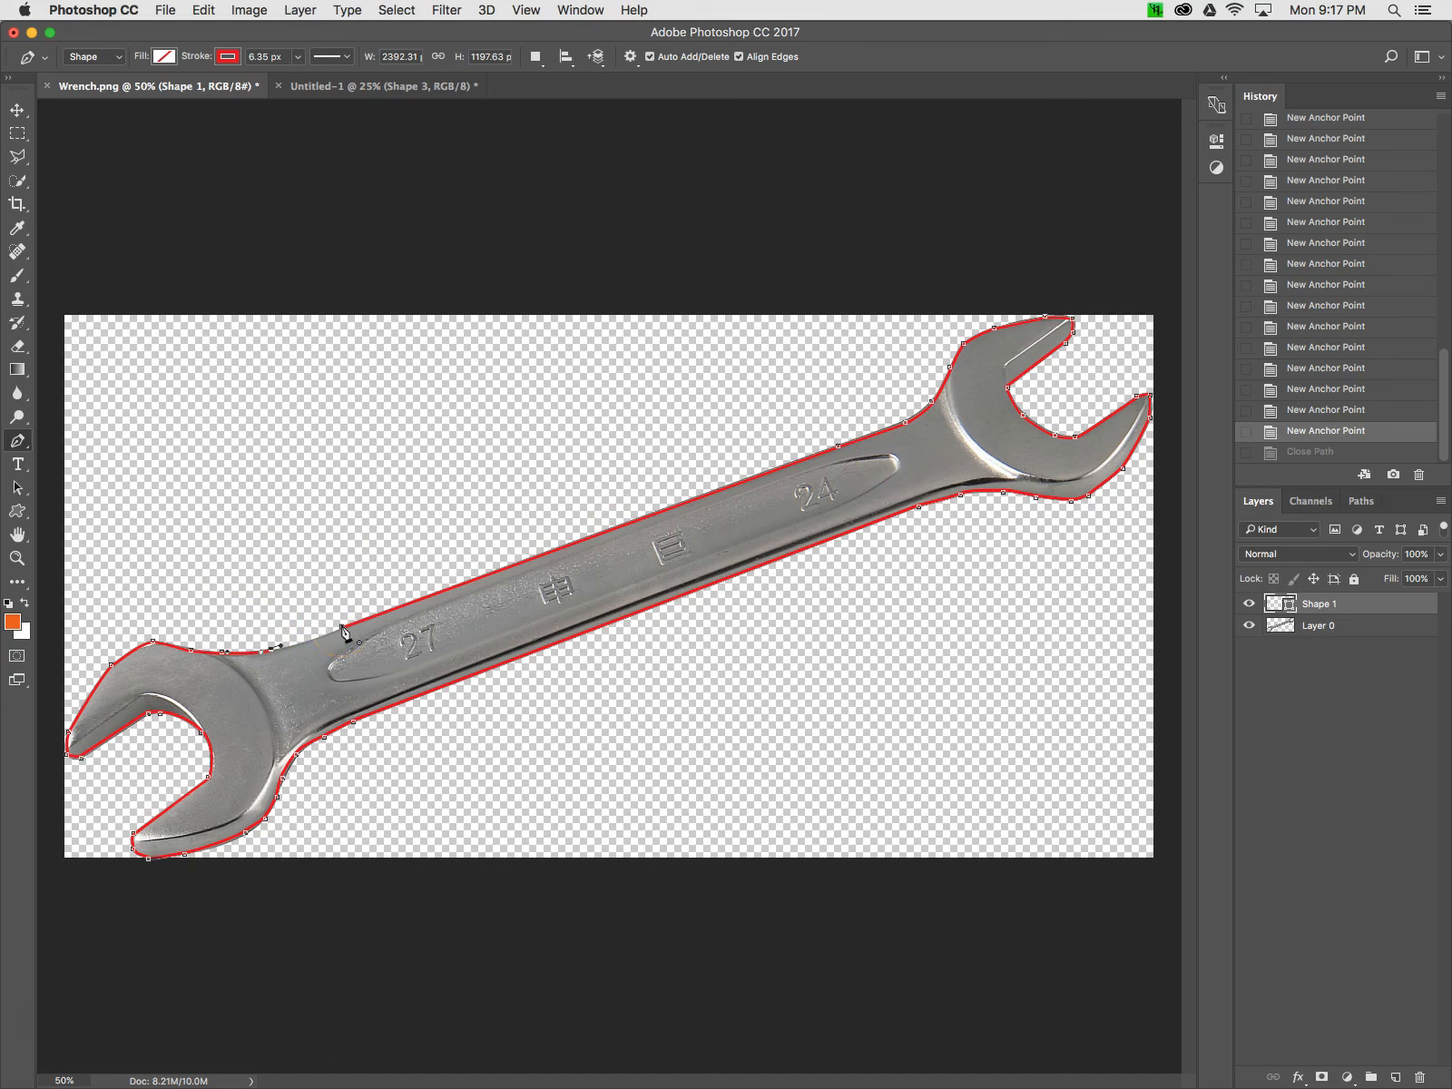
left_click(342, 627)
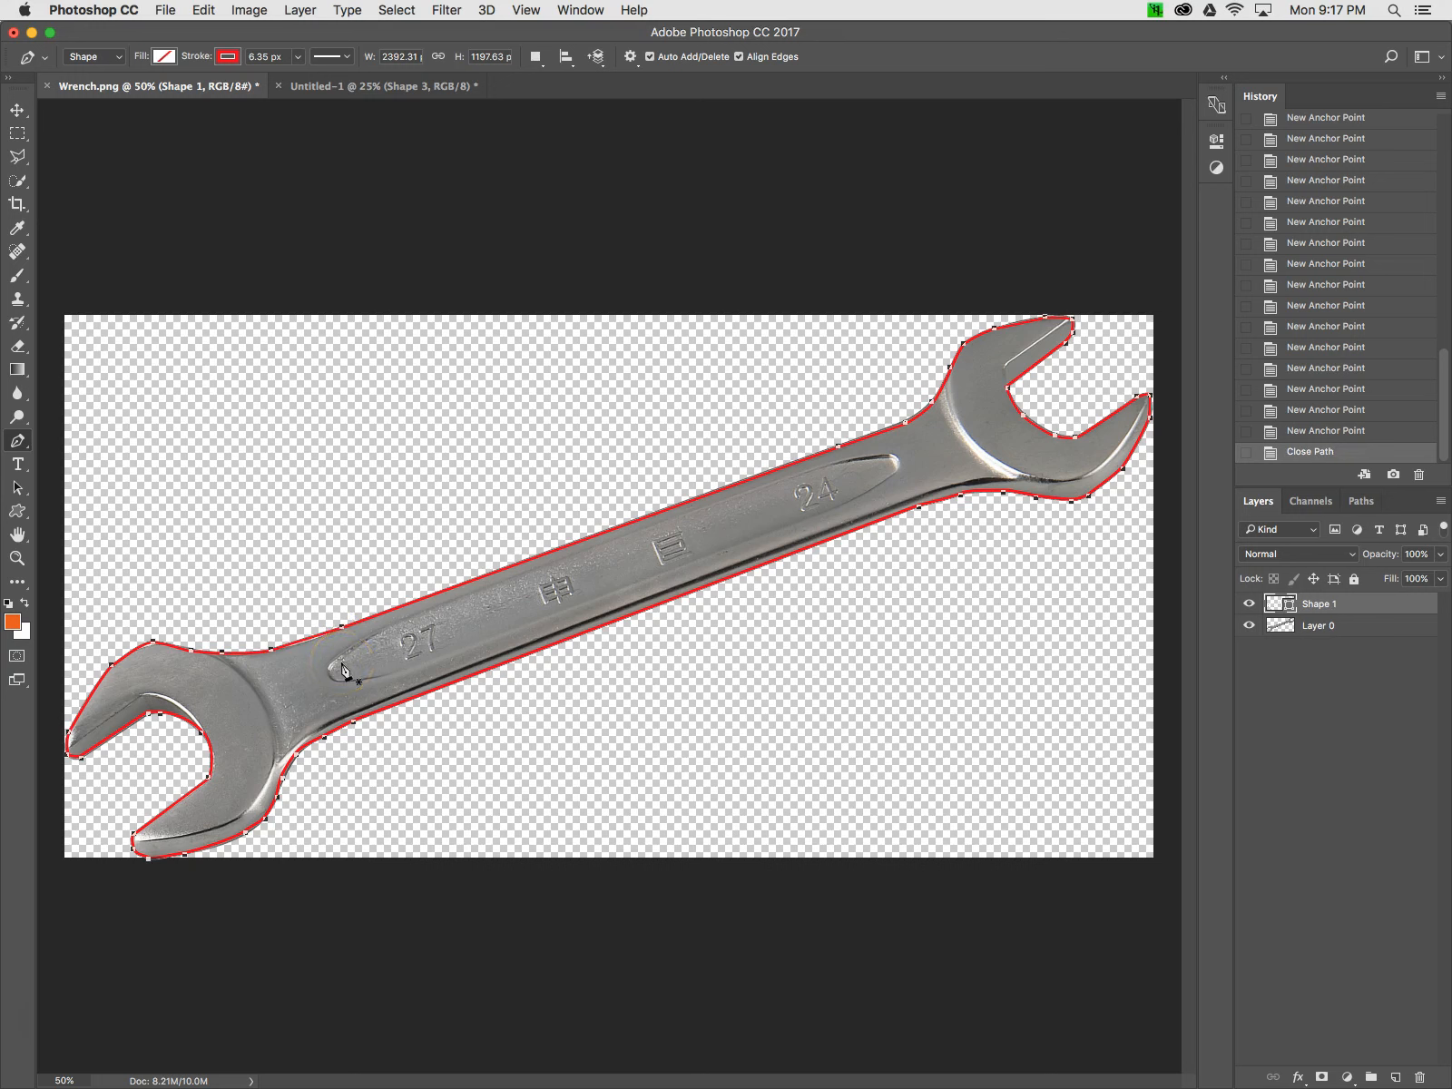
Draw a separate open curved path along the inner edge of the left jaw as a second shape
left_click(74, 742)
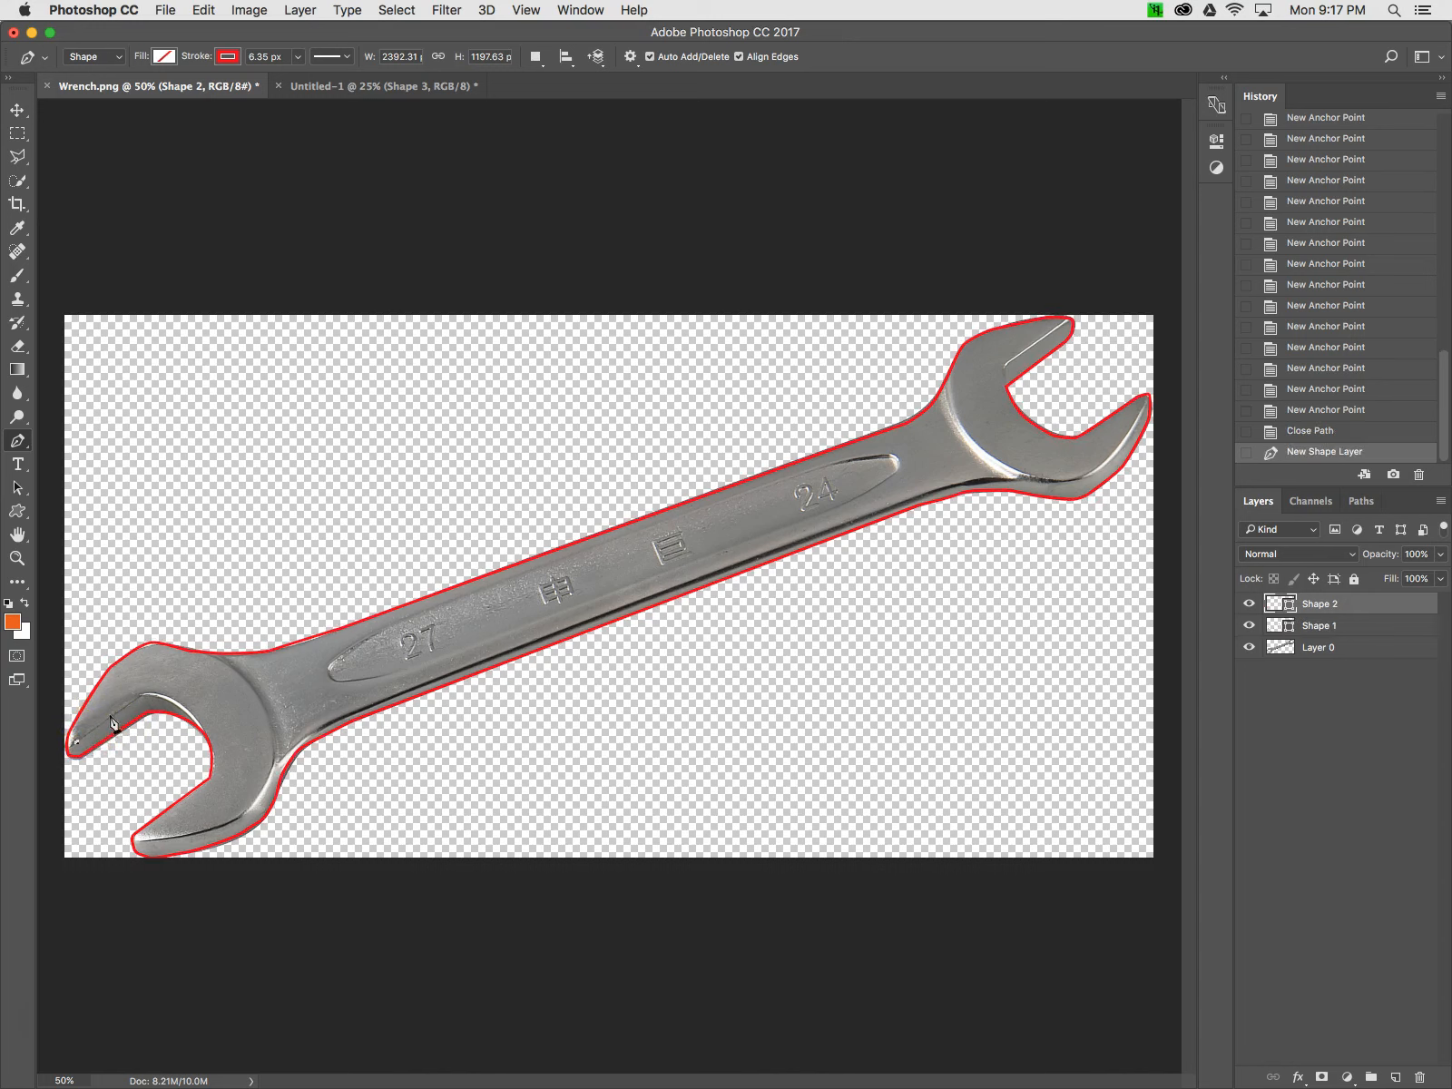
left_click(138, 698)
left_click_drag(163, 697, 178, 700)
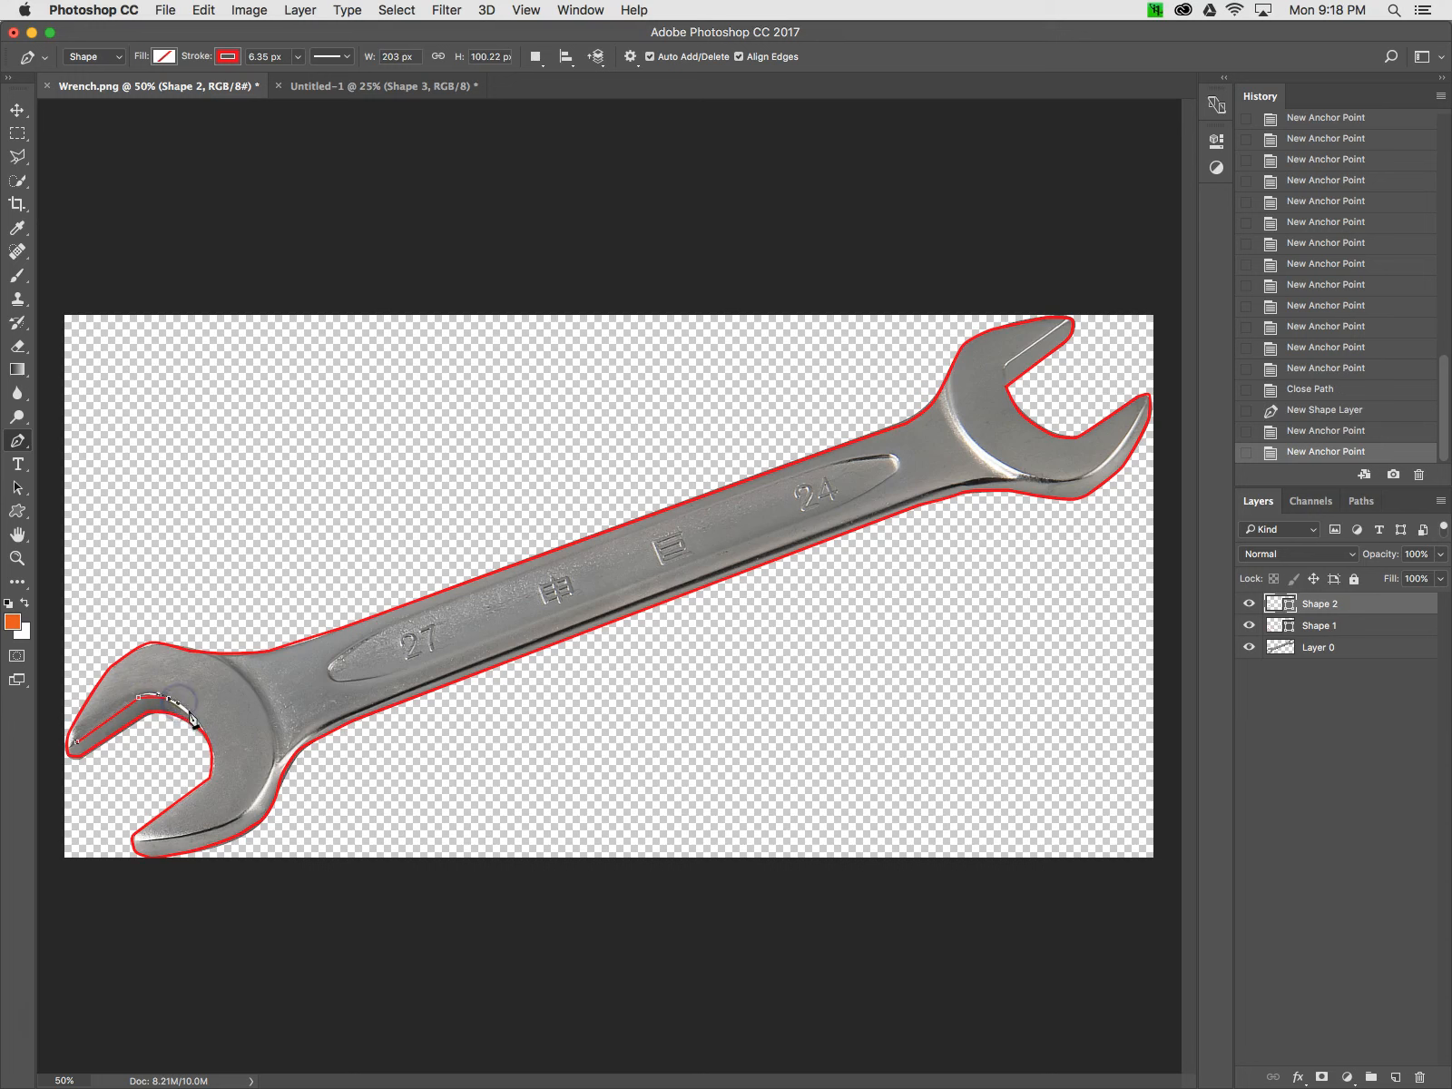
left_click(193, 718)
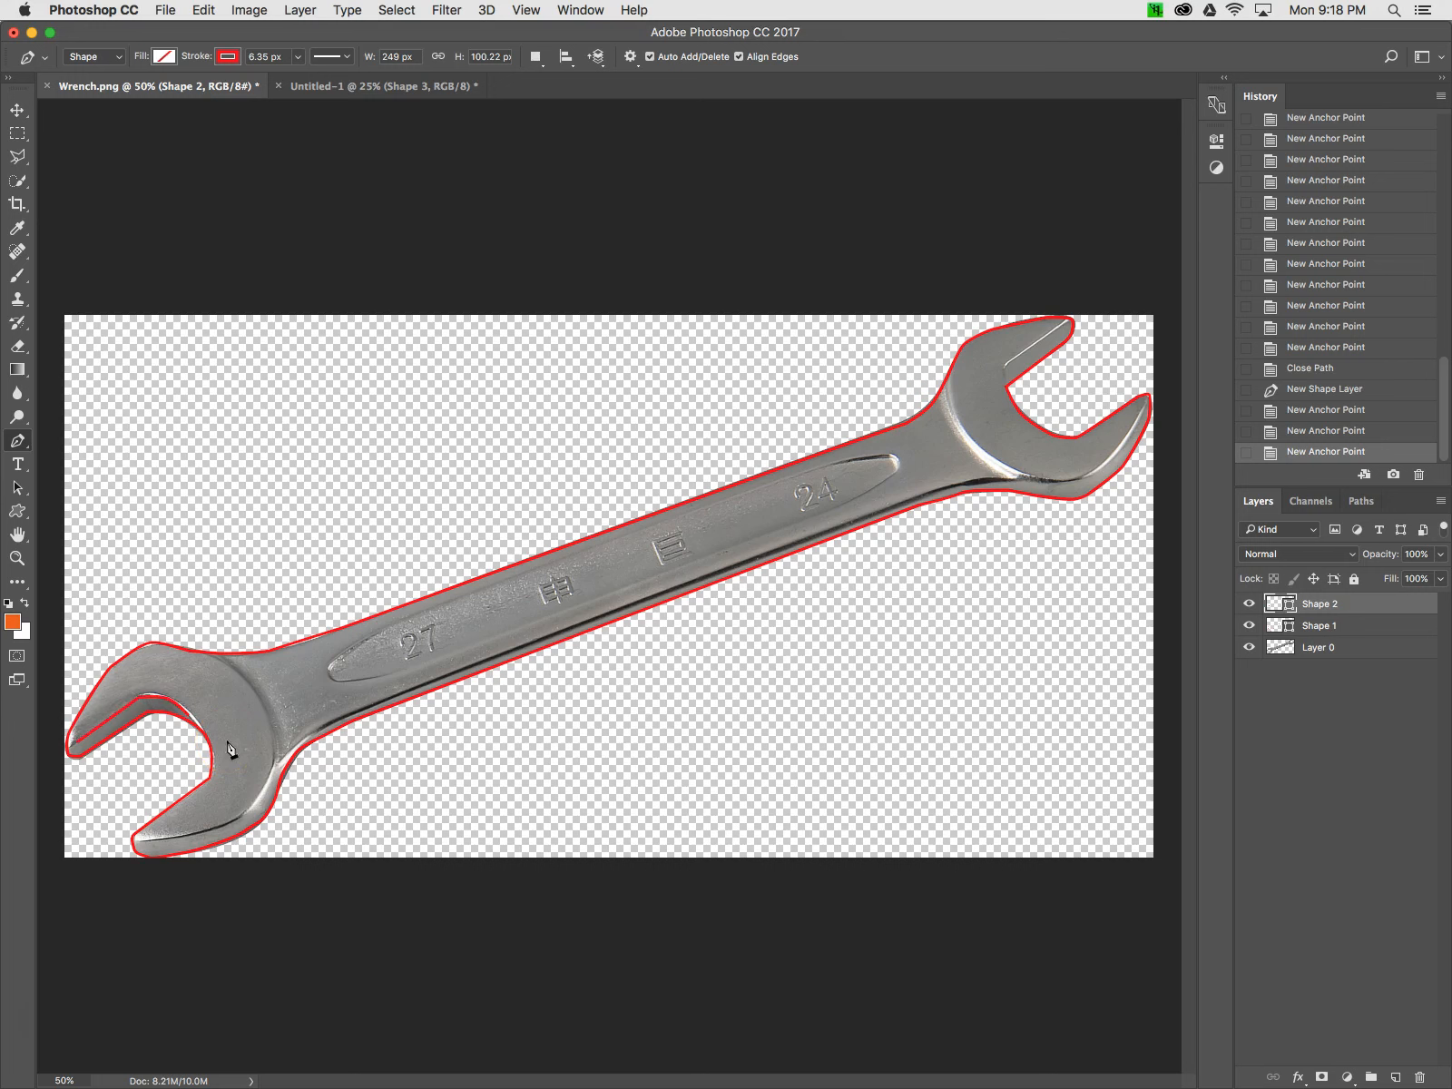
Draw a short open path along the inner edge of the upper right jaw as a third shape
left_click(1065, 321)
left_click(1005, 364)
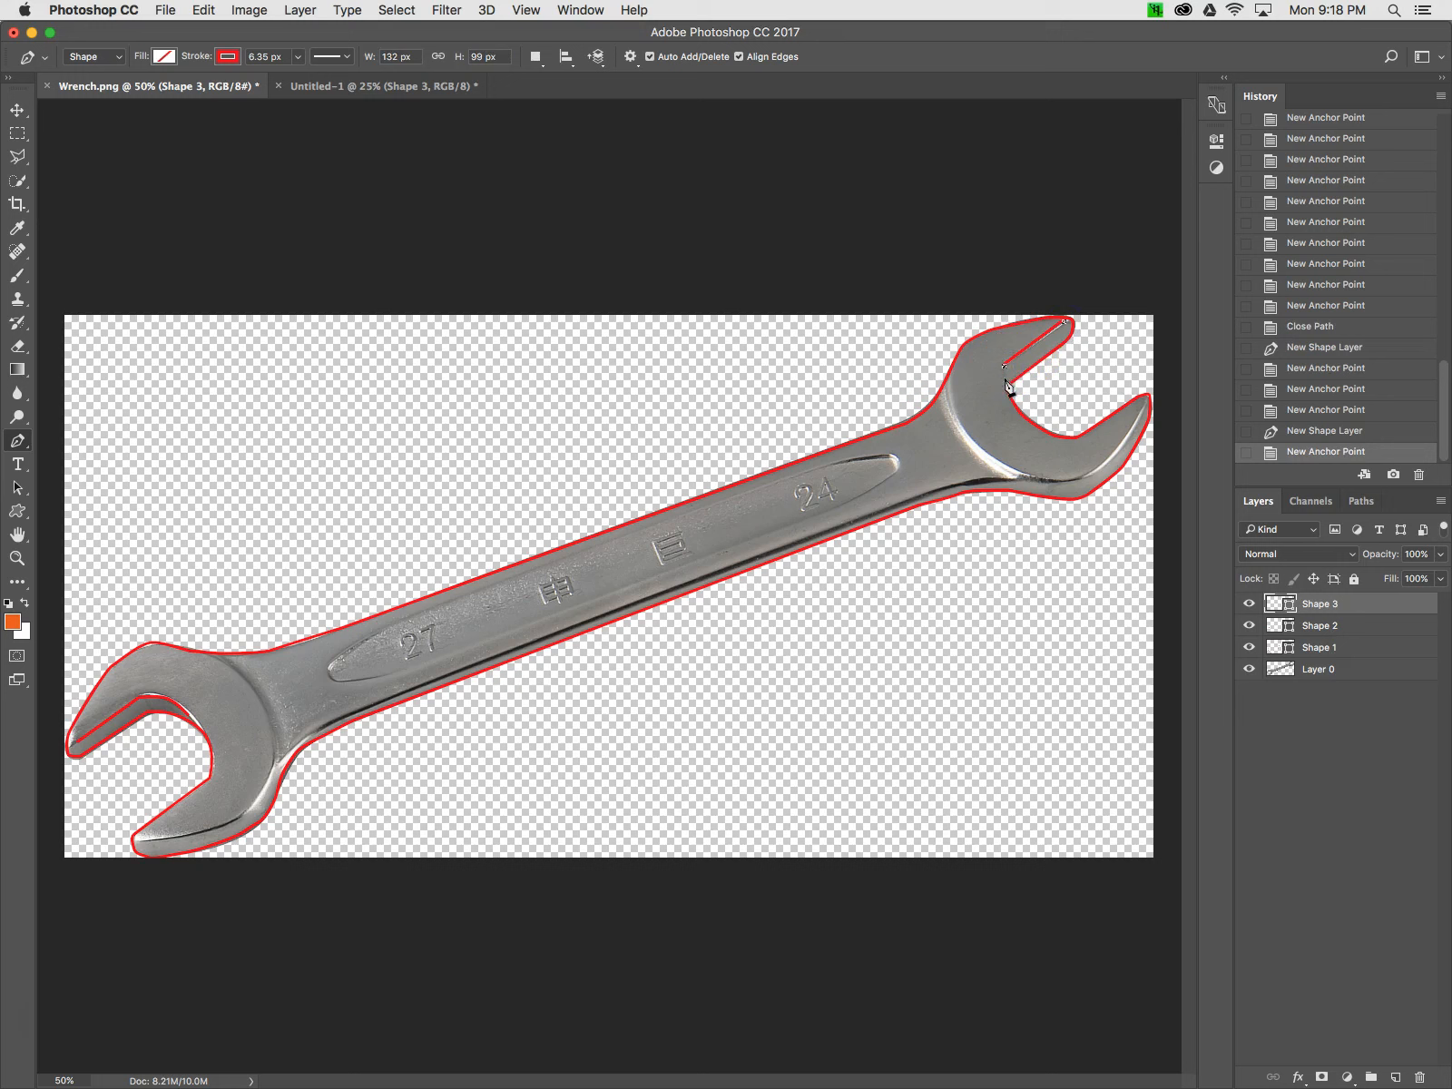
left_click(1007, 387)
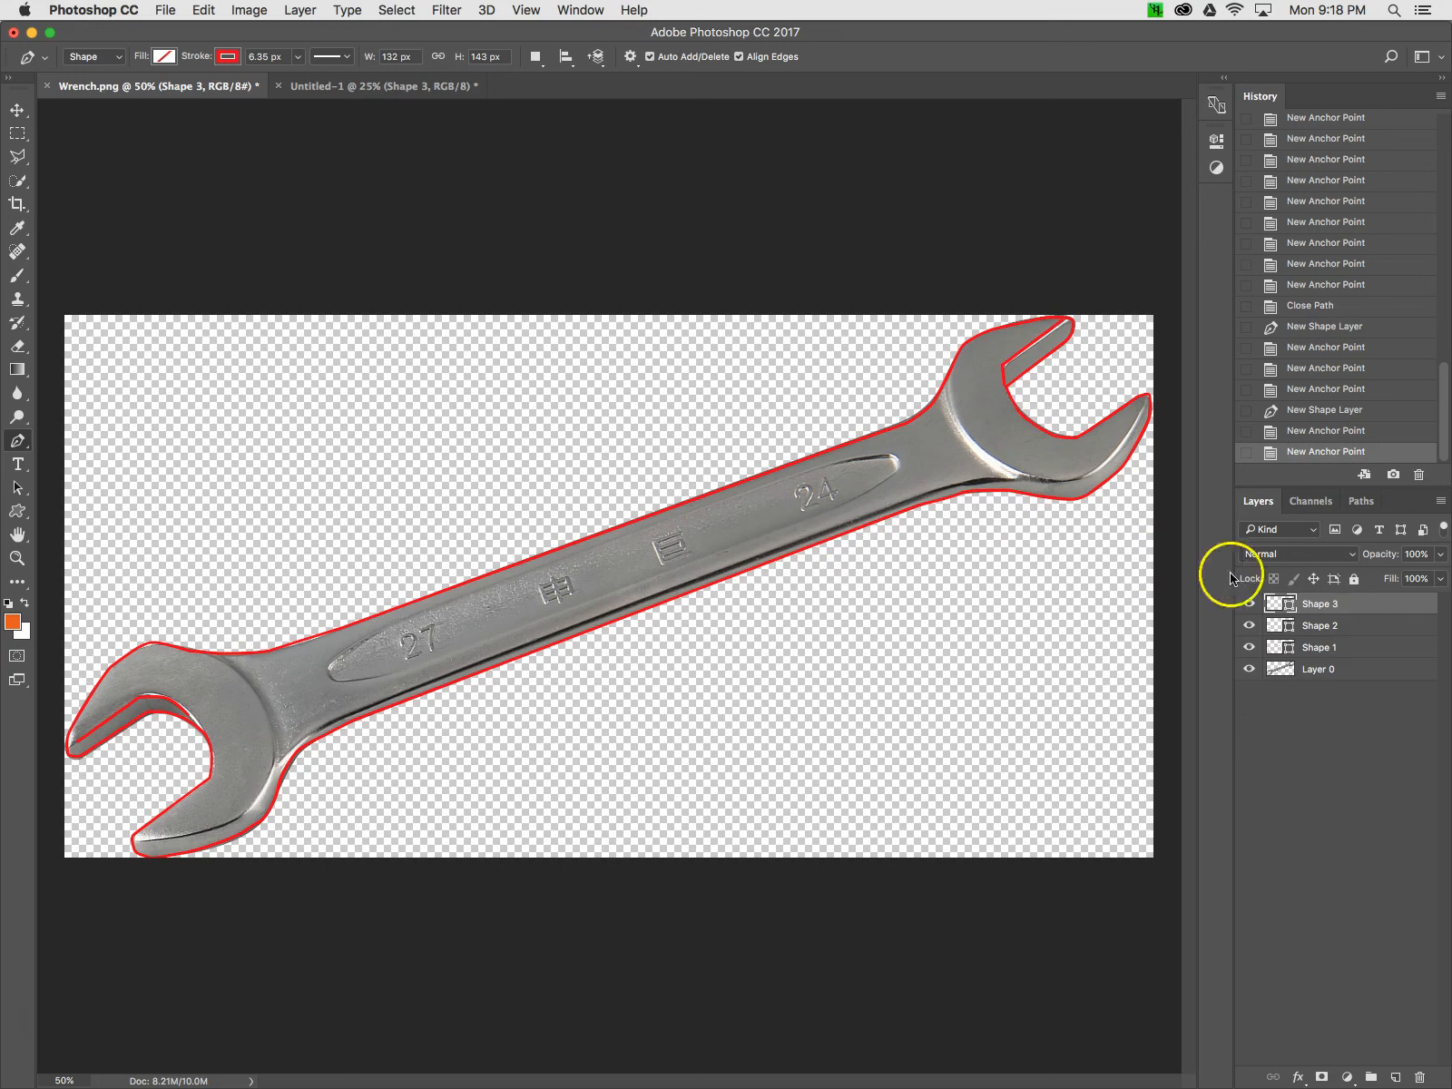
Hide the wrench photo layer and give Shape 1 a gray fill and a black stroke
left_click(1249, 672)
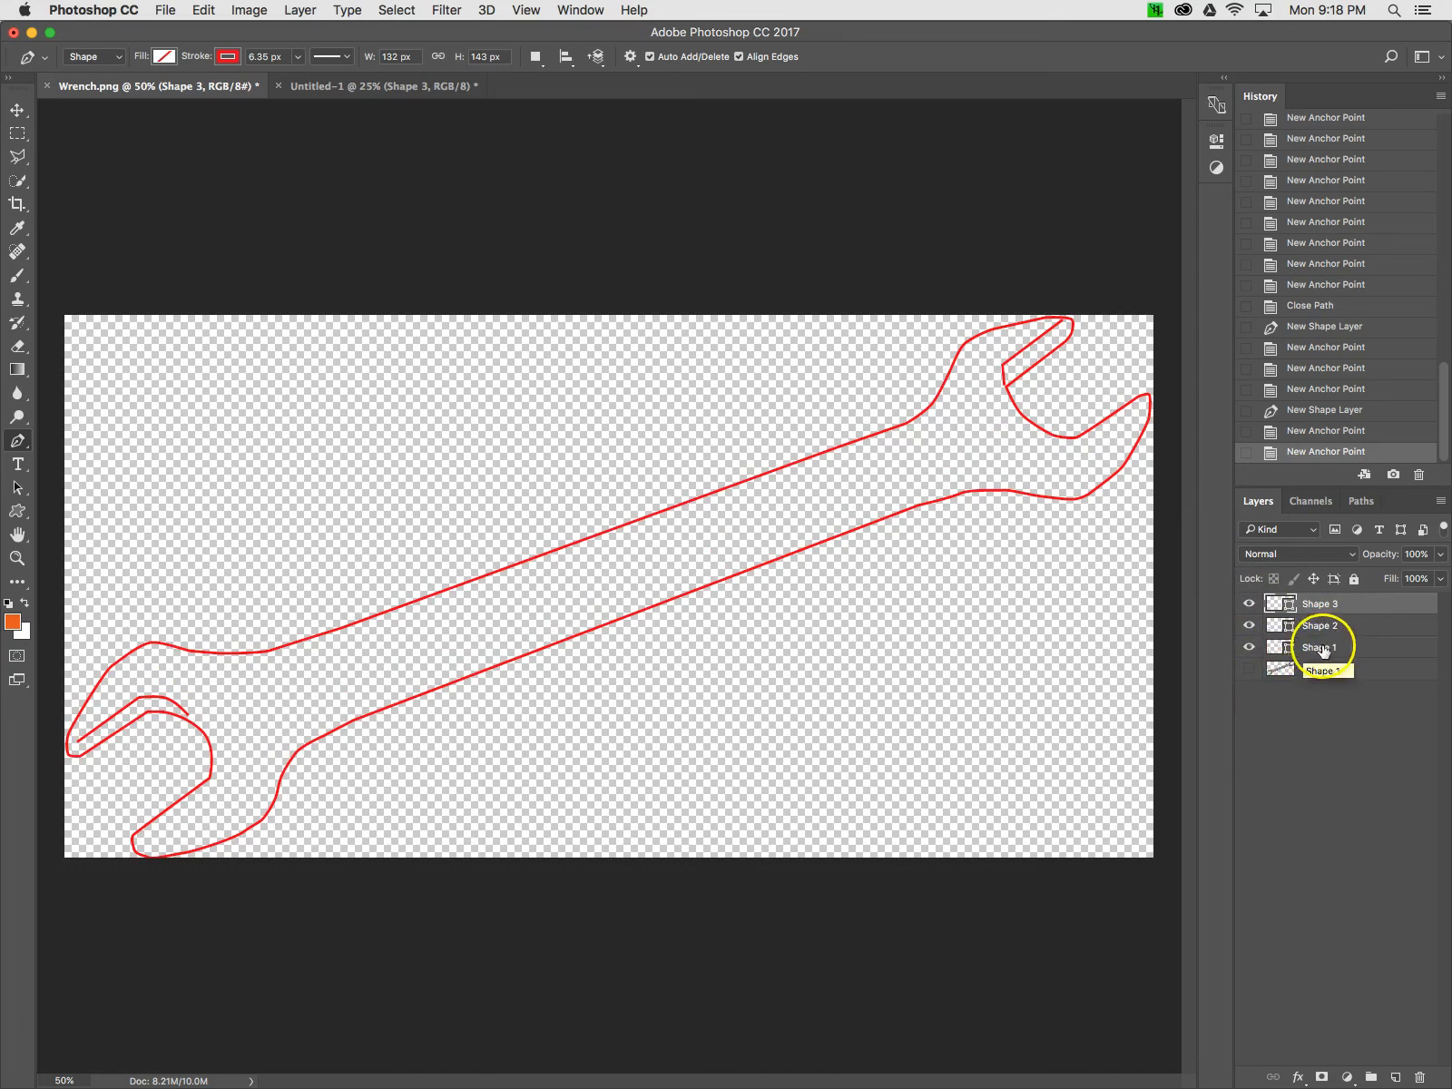
left_click(1281, 648)
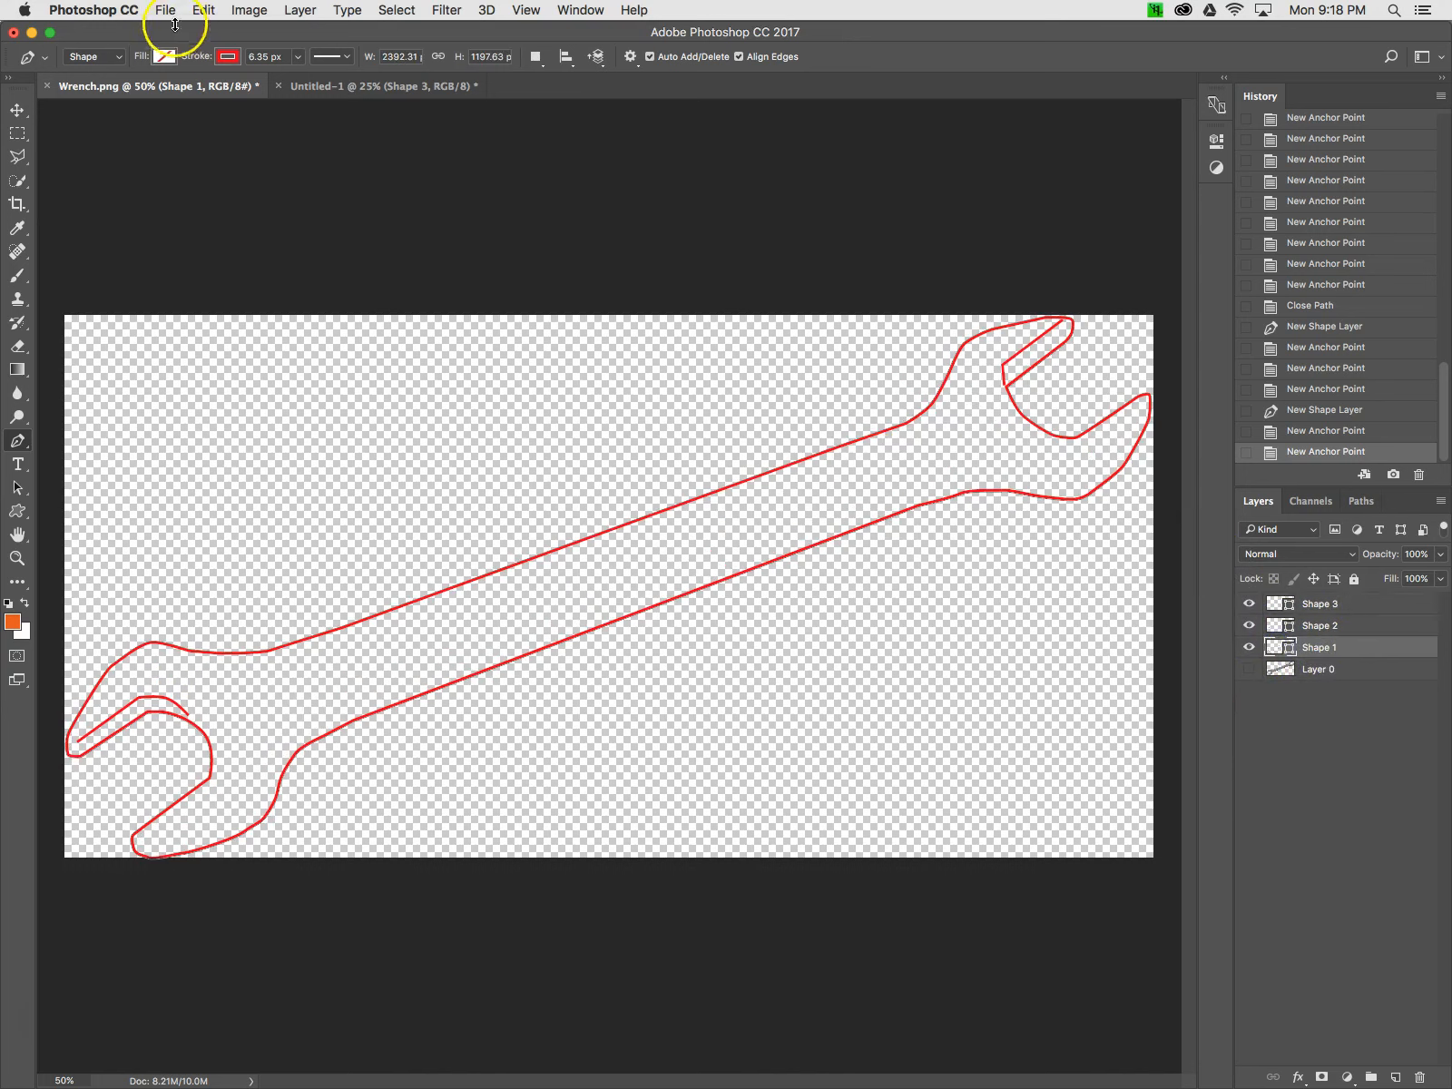
left_click(162, 56)
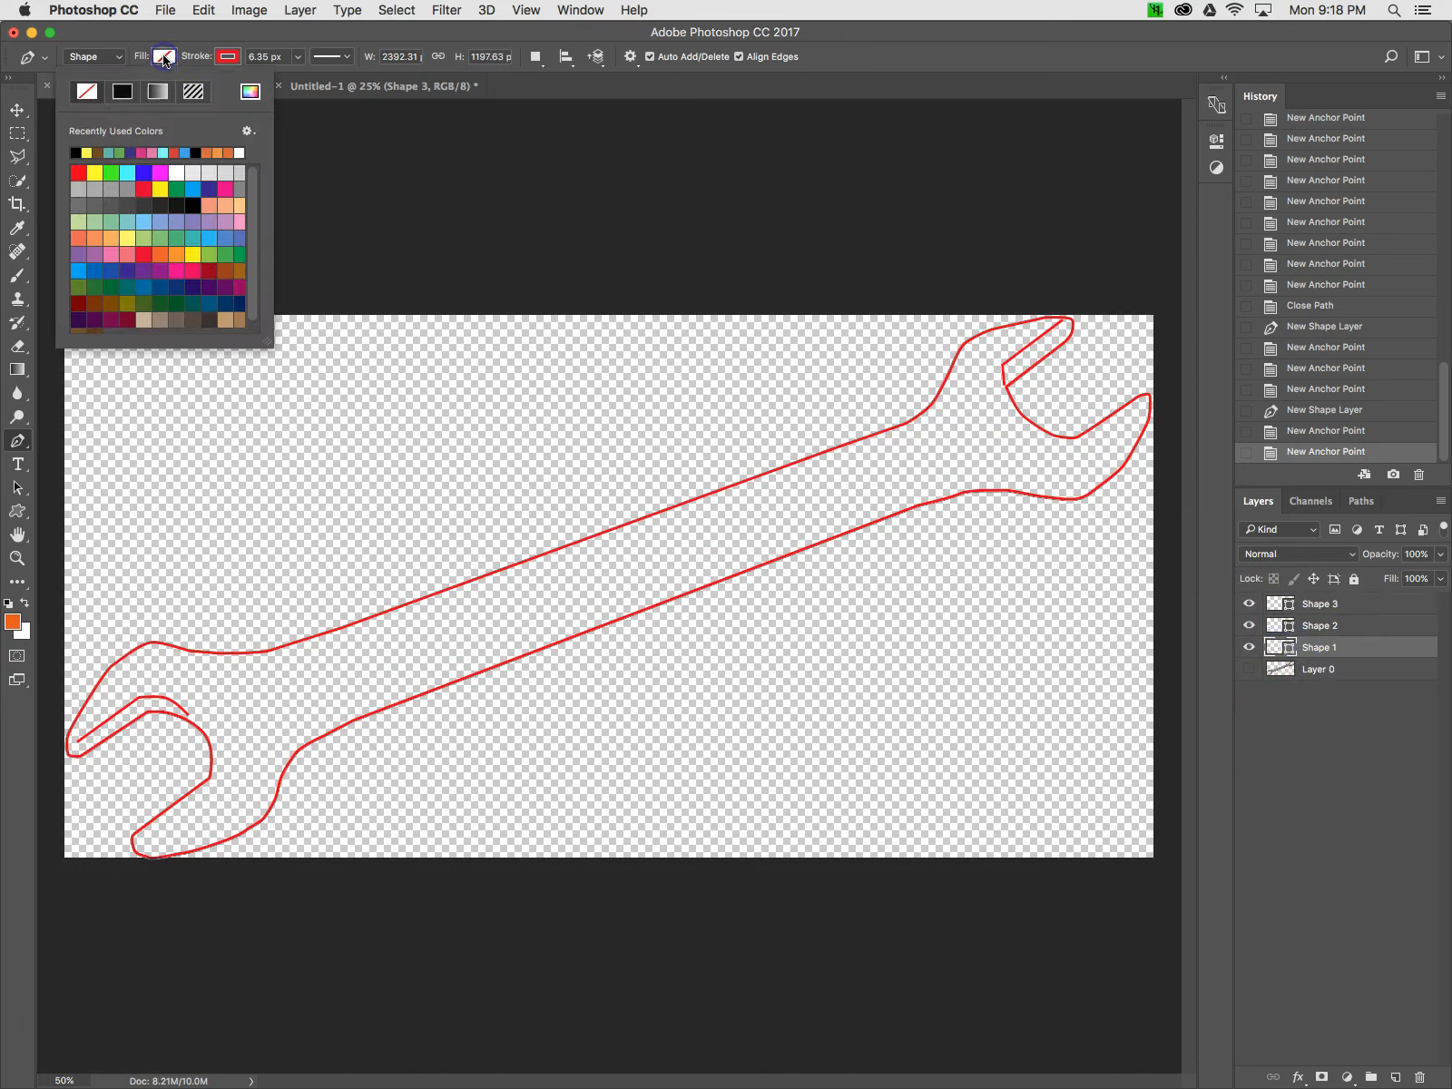
left_click(239, 190)
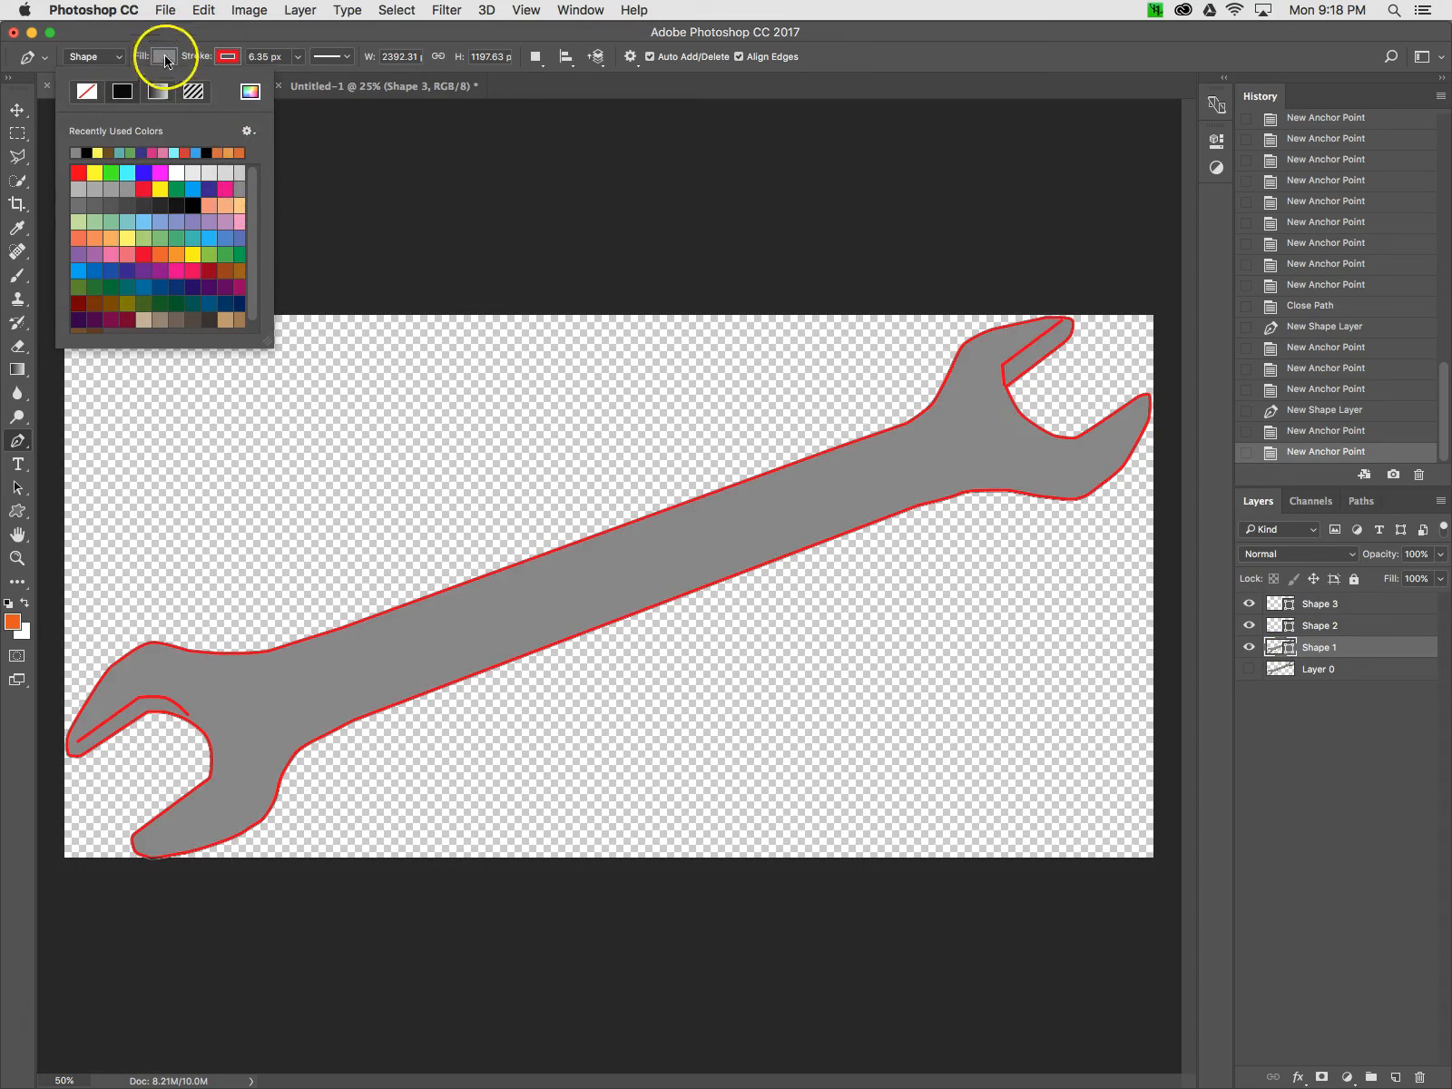
left_click(226, 56)
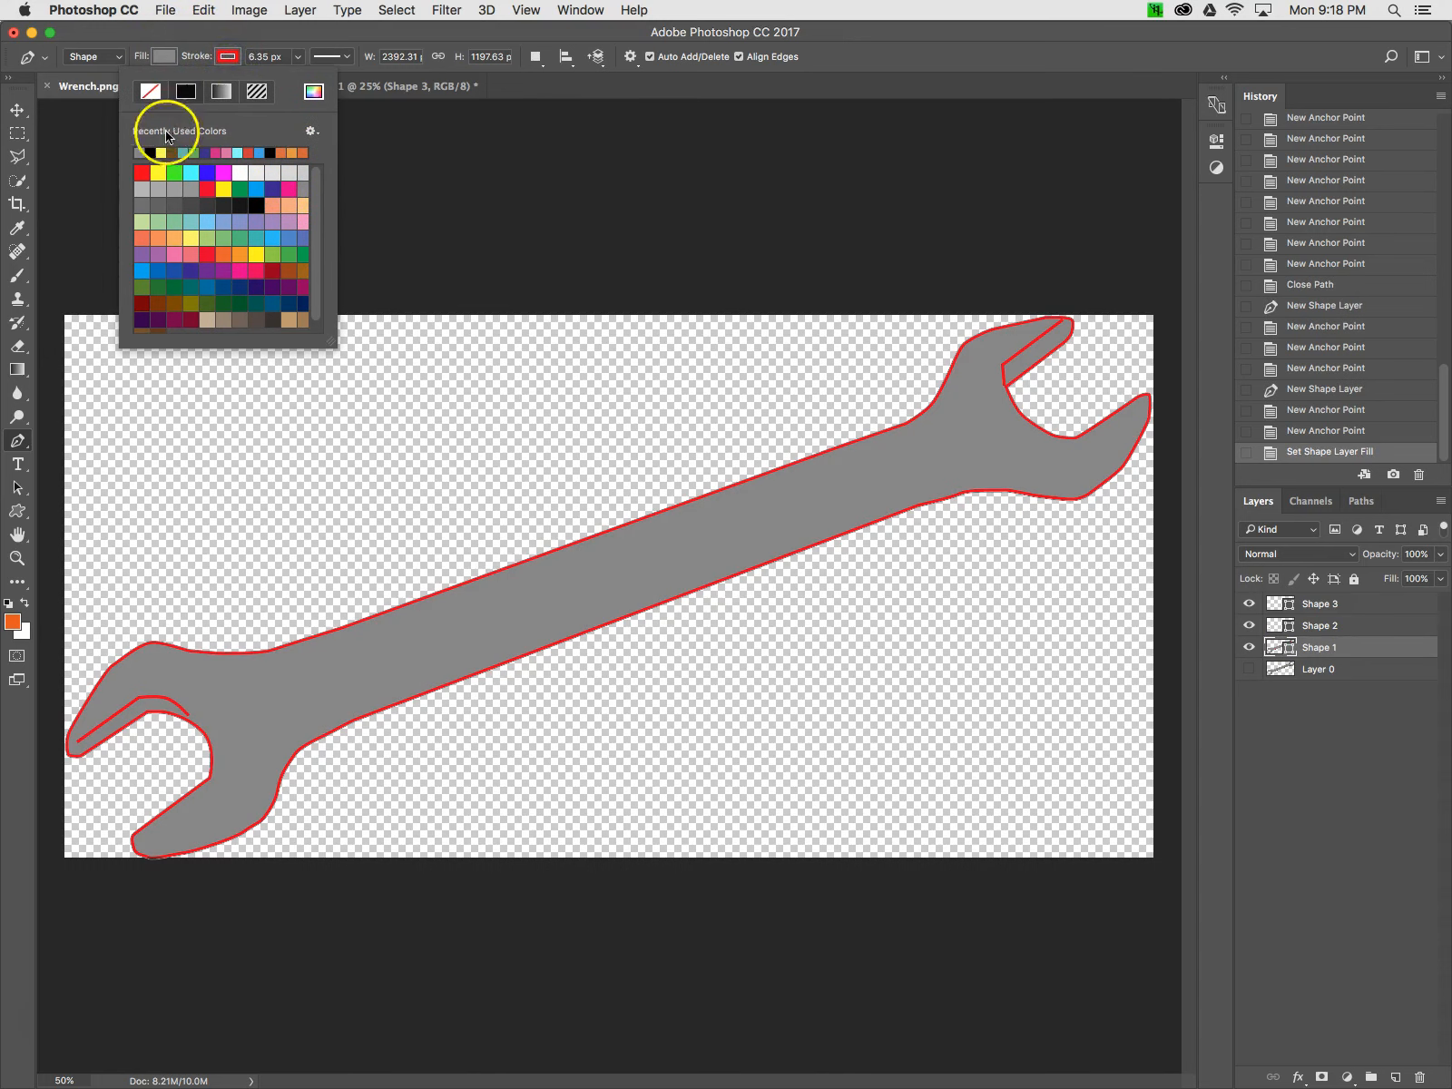
left_click(151, 152)
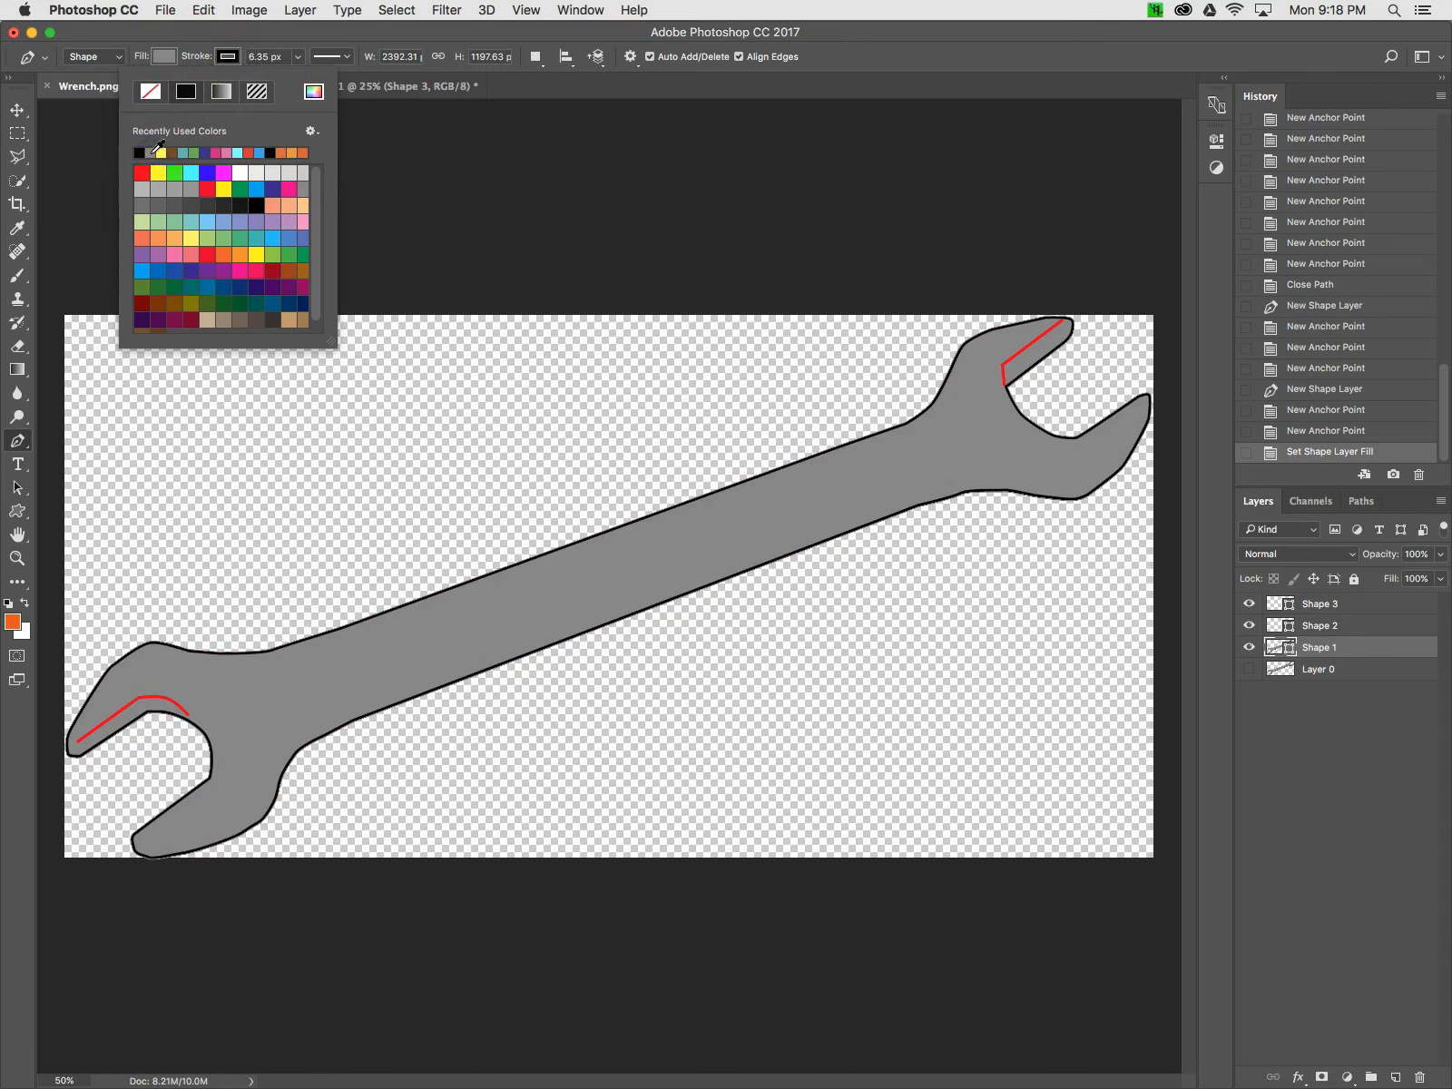
Select Shape 2 and Shape 3 together and set their stroke color to black
left_click(1325, 601)
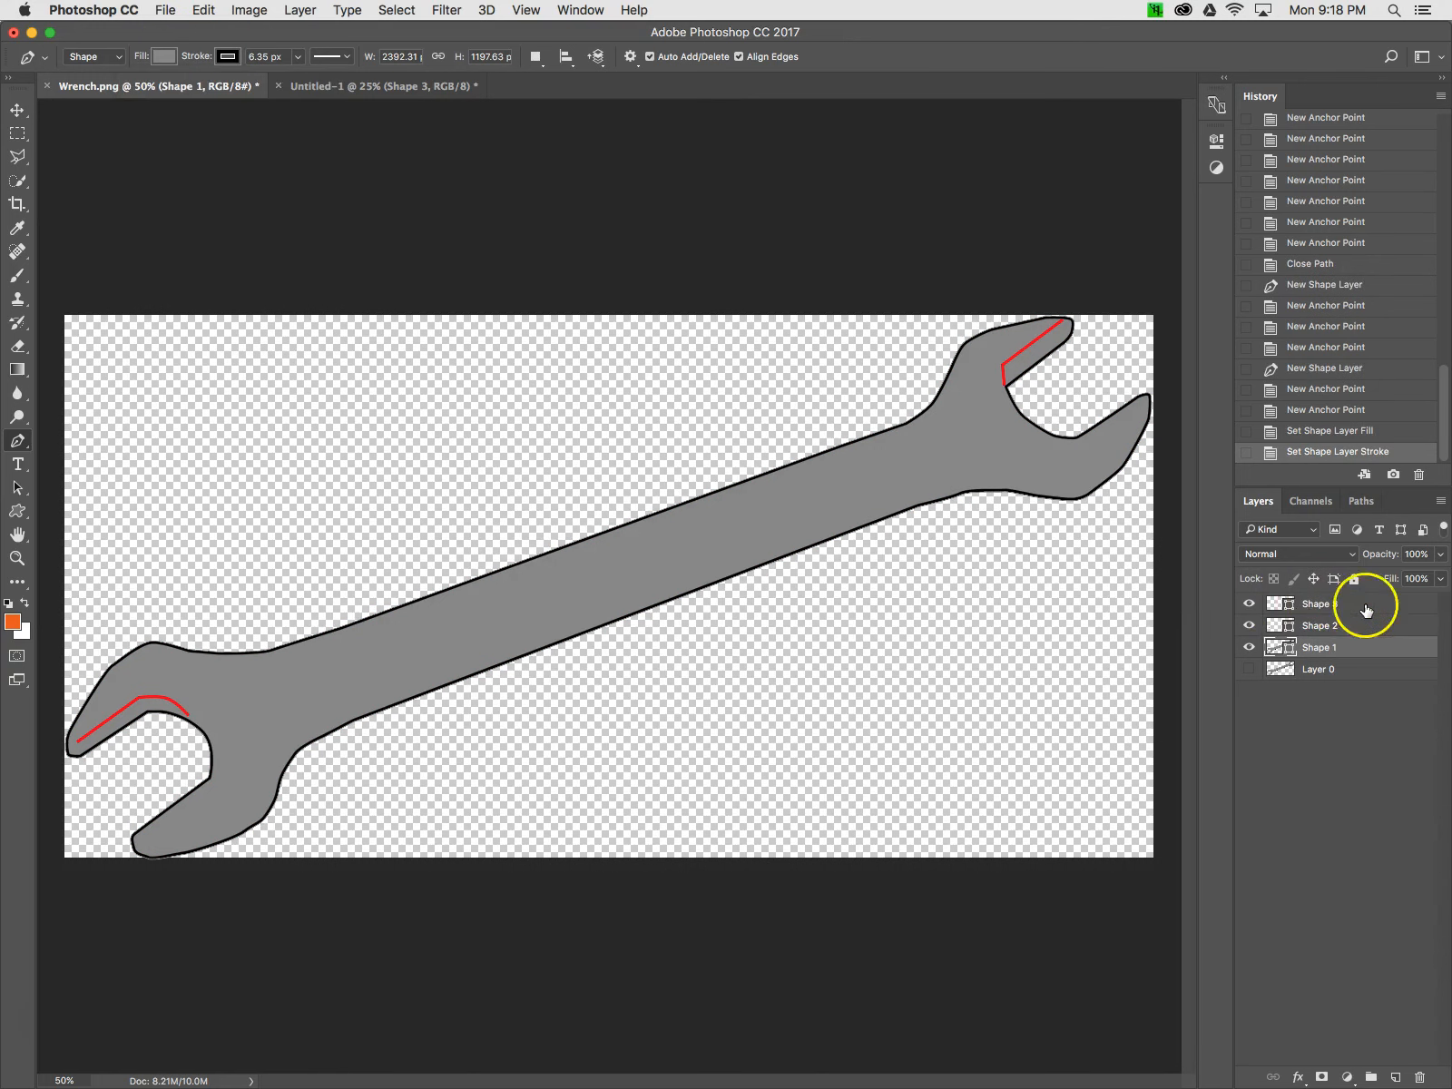
left_click(1367, 607)
left_click(1369, 629, "shift")
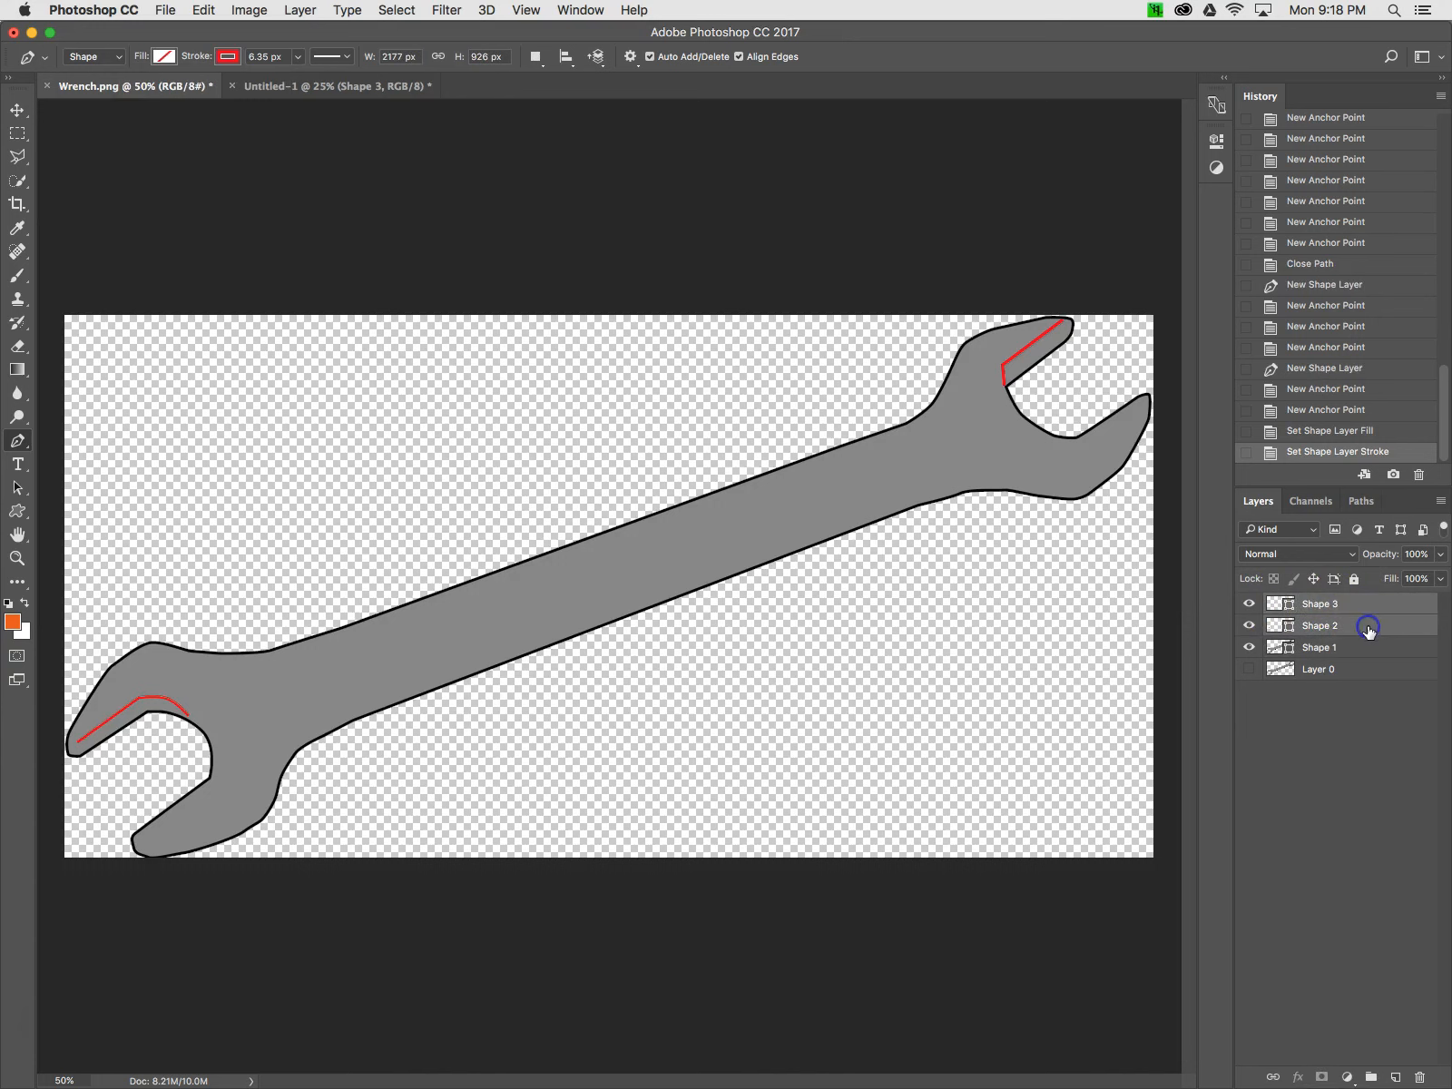
left_click(228, 57)
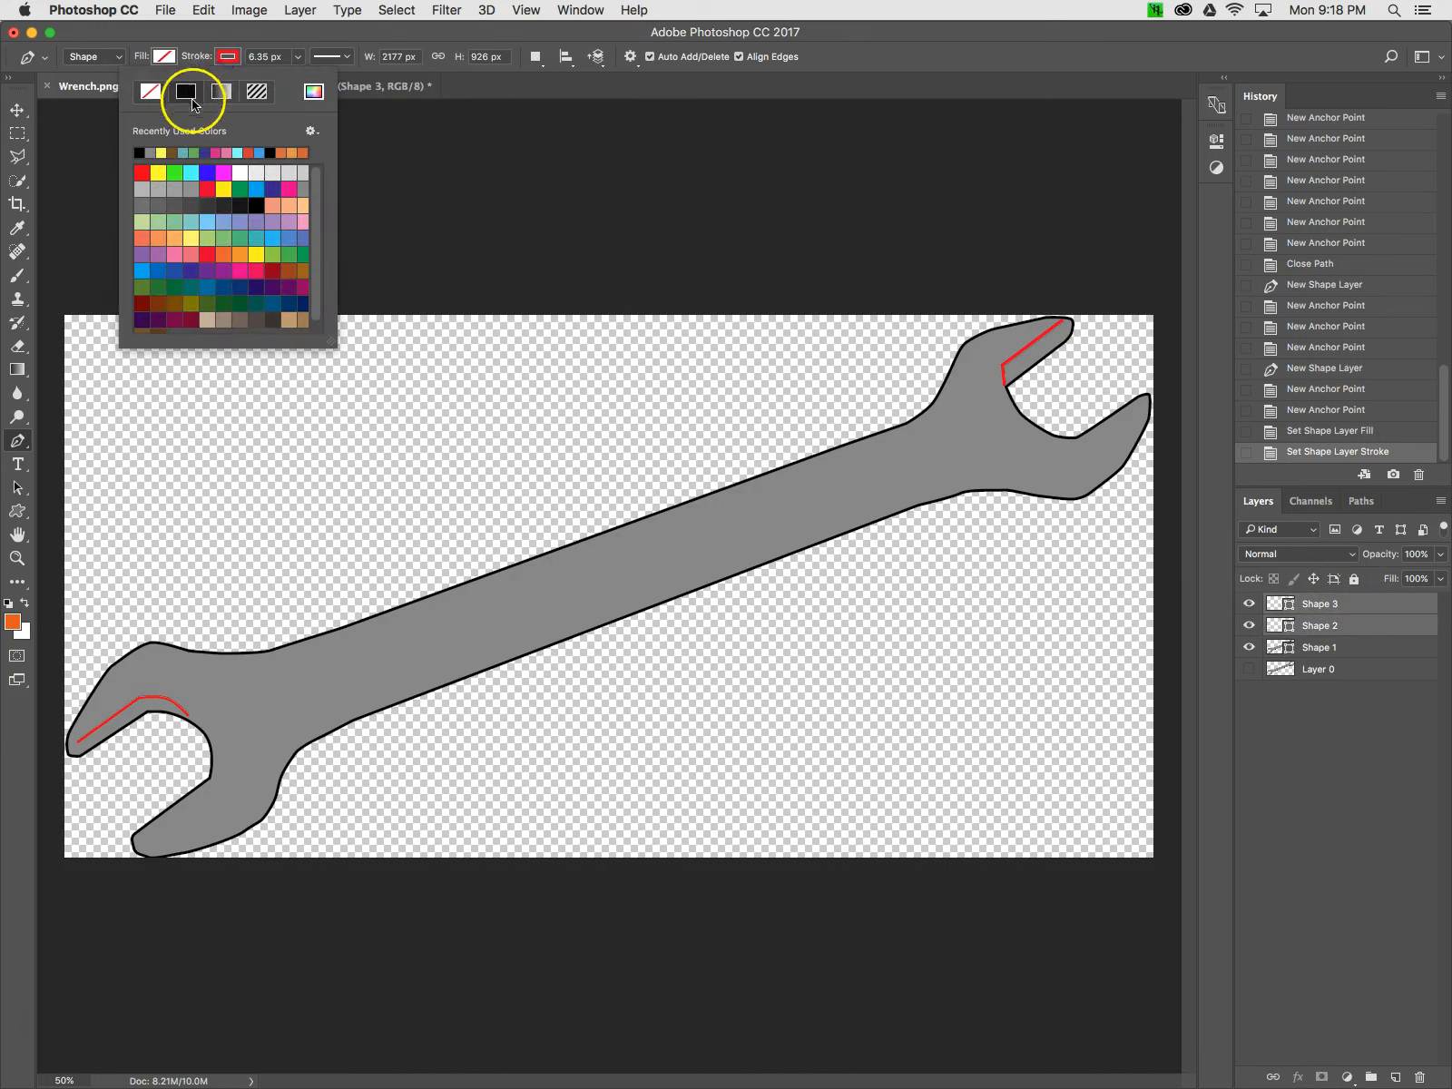
left_click(141, 152)
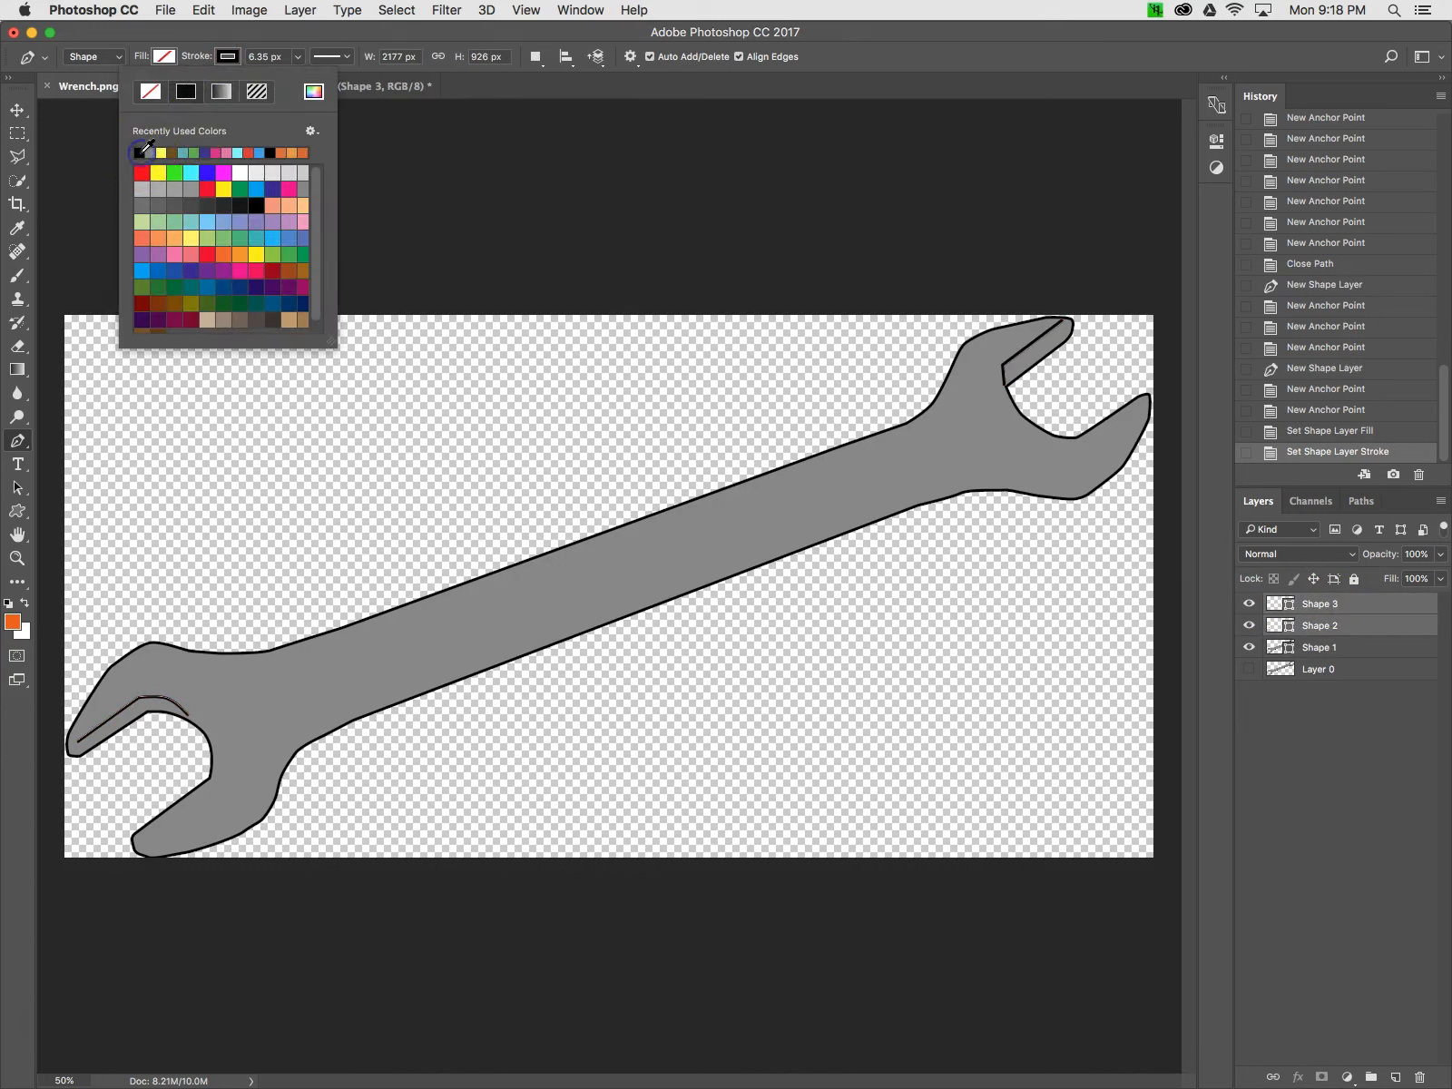
left_click(1399, 745)
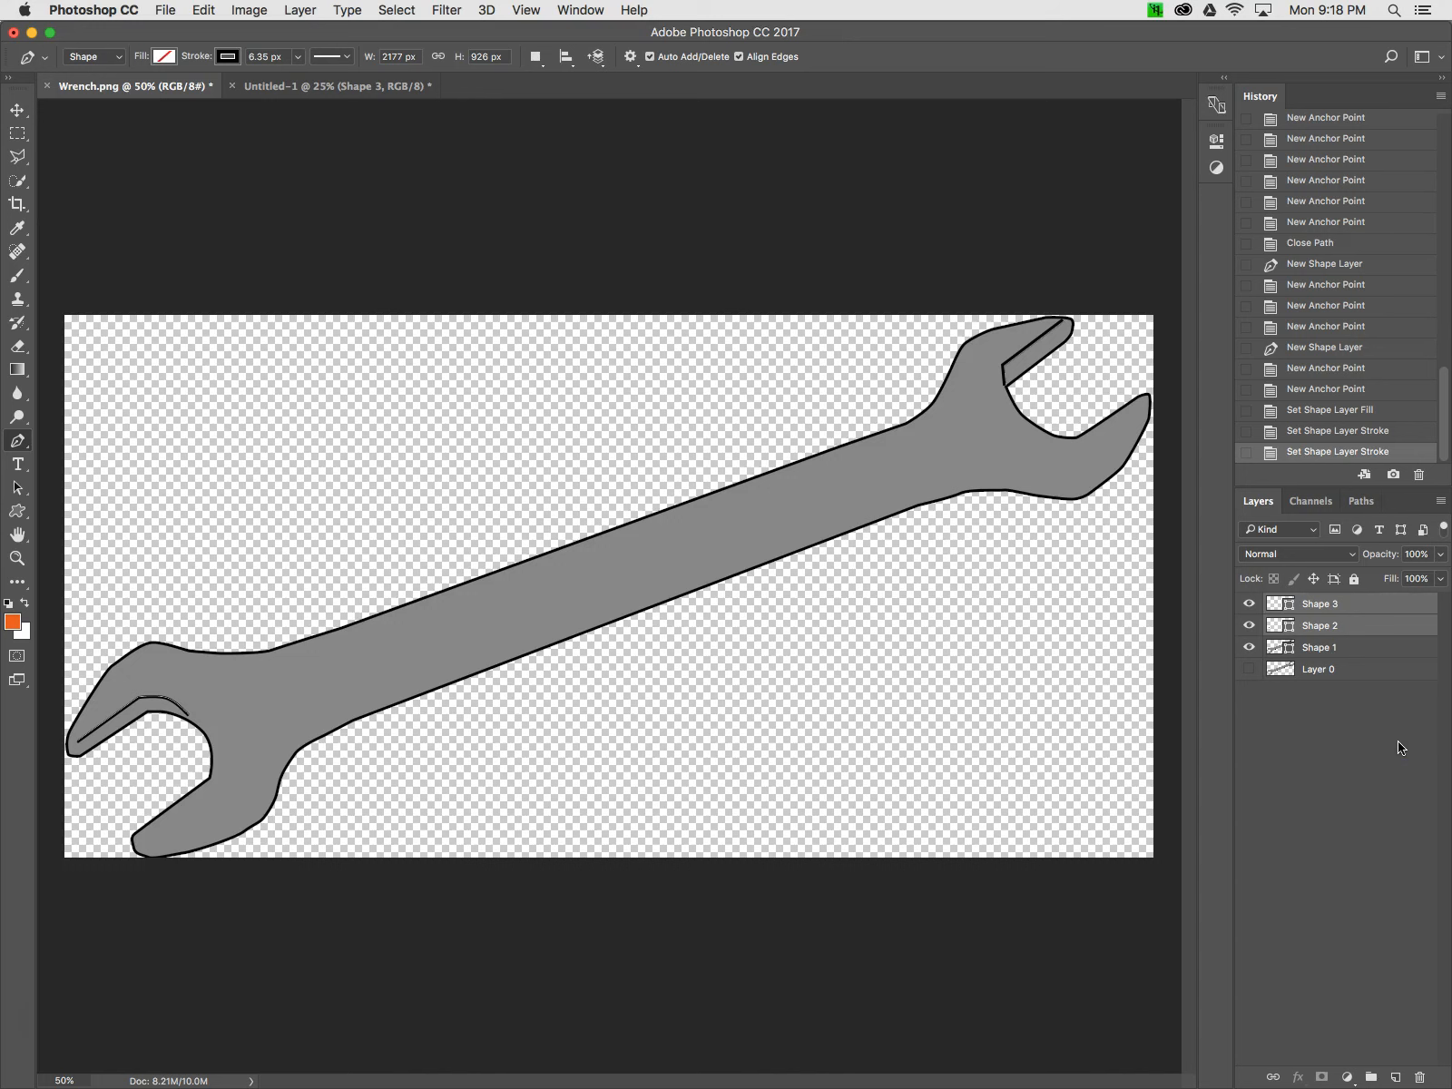
Hide the three shape layers and show the wrench photo layer again
left_click_drag(1249, 604, 1250, 629)
left_click(1249, 646)
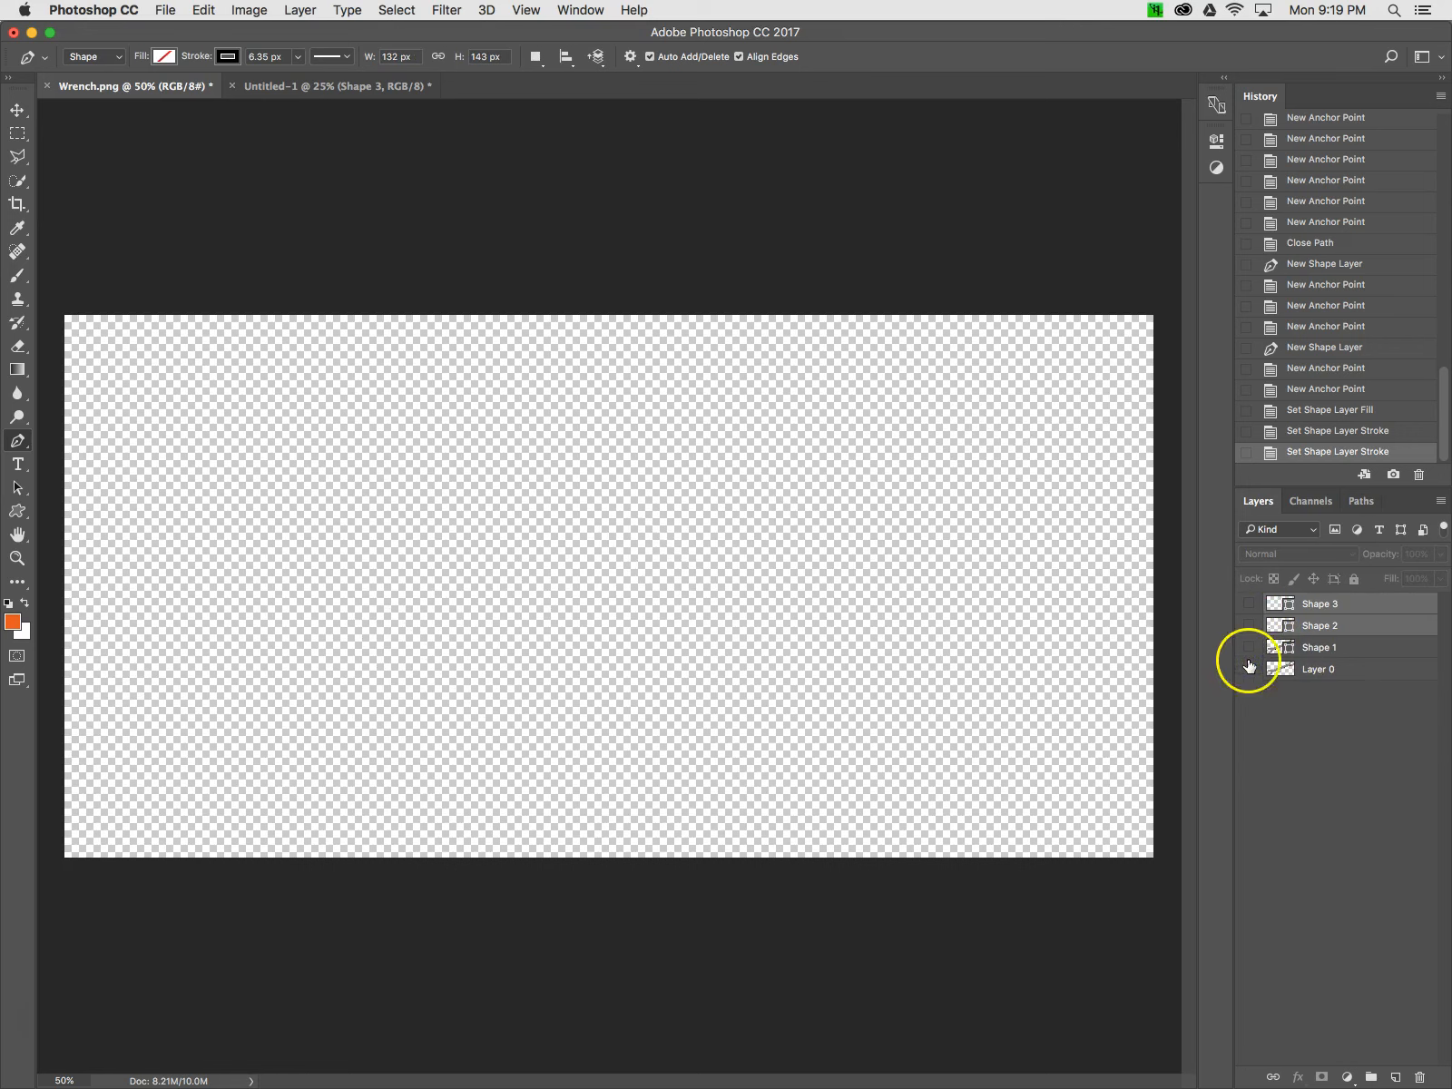
left_click(1250, 669)
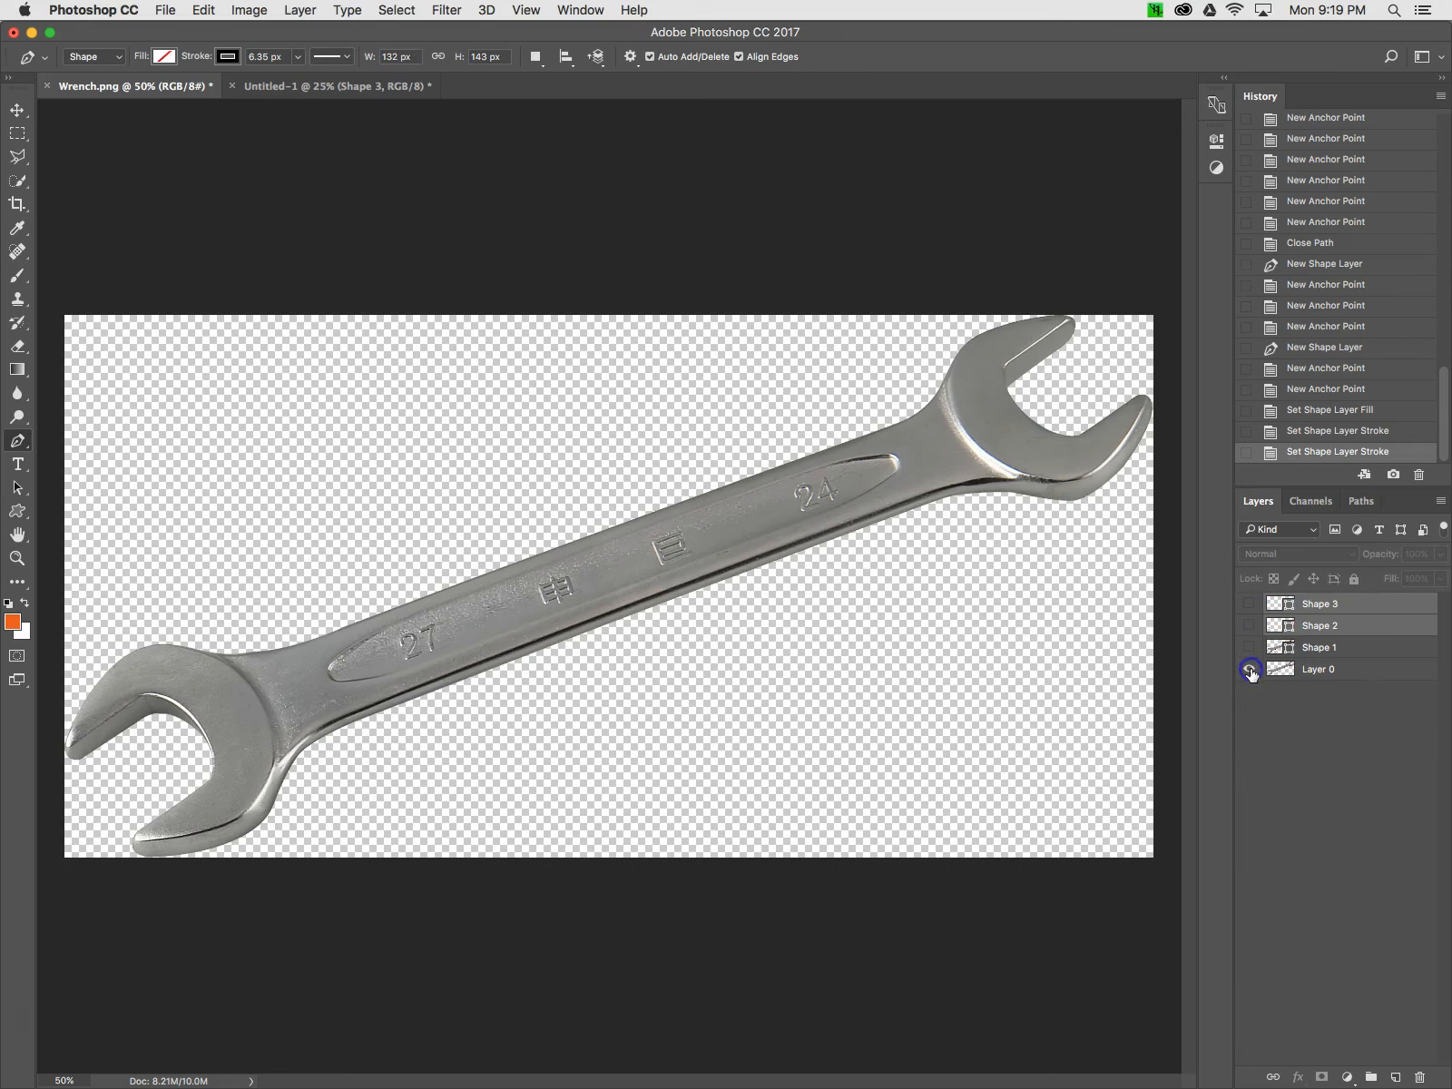
Draw two curved open paths marking where each wrench head meets the handle, each as a new shape
left_click(944, 392)
left_click_drag(971, 443, 1010, 468)
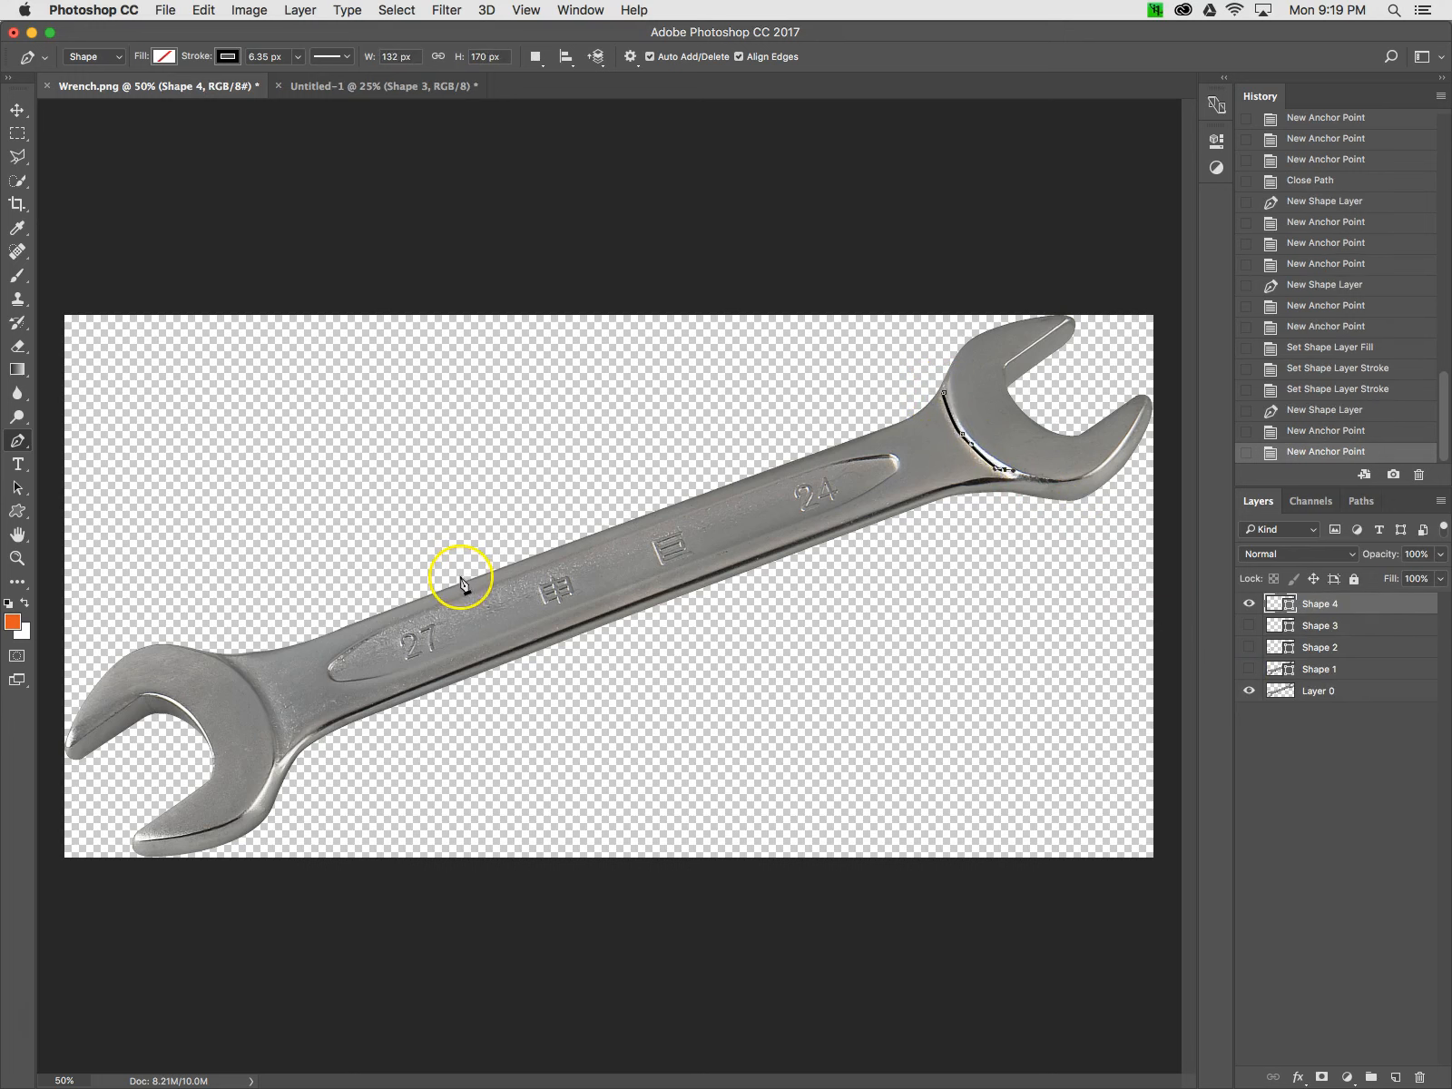
left_click(226, 661)
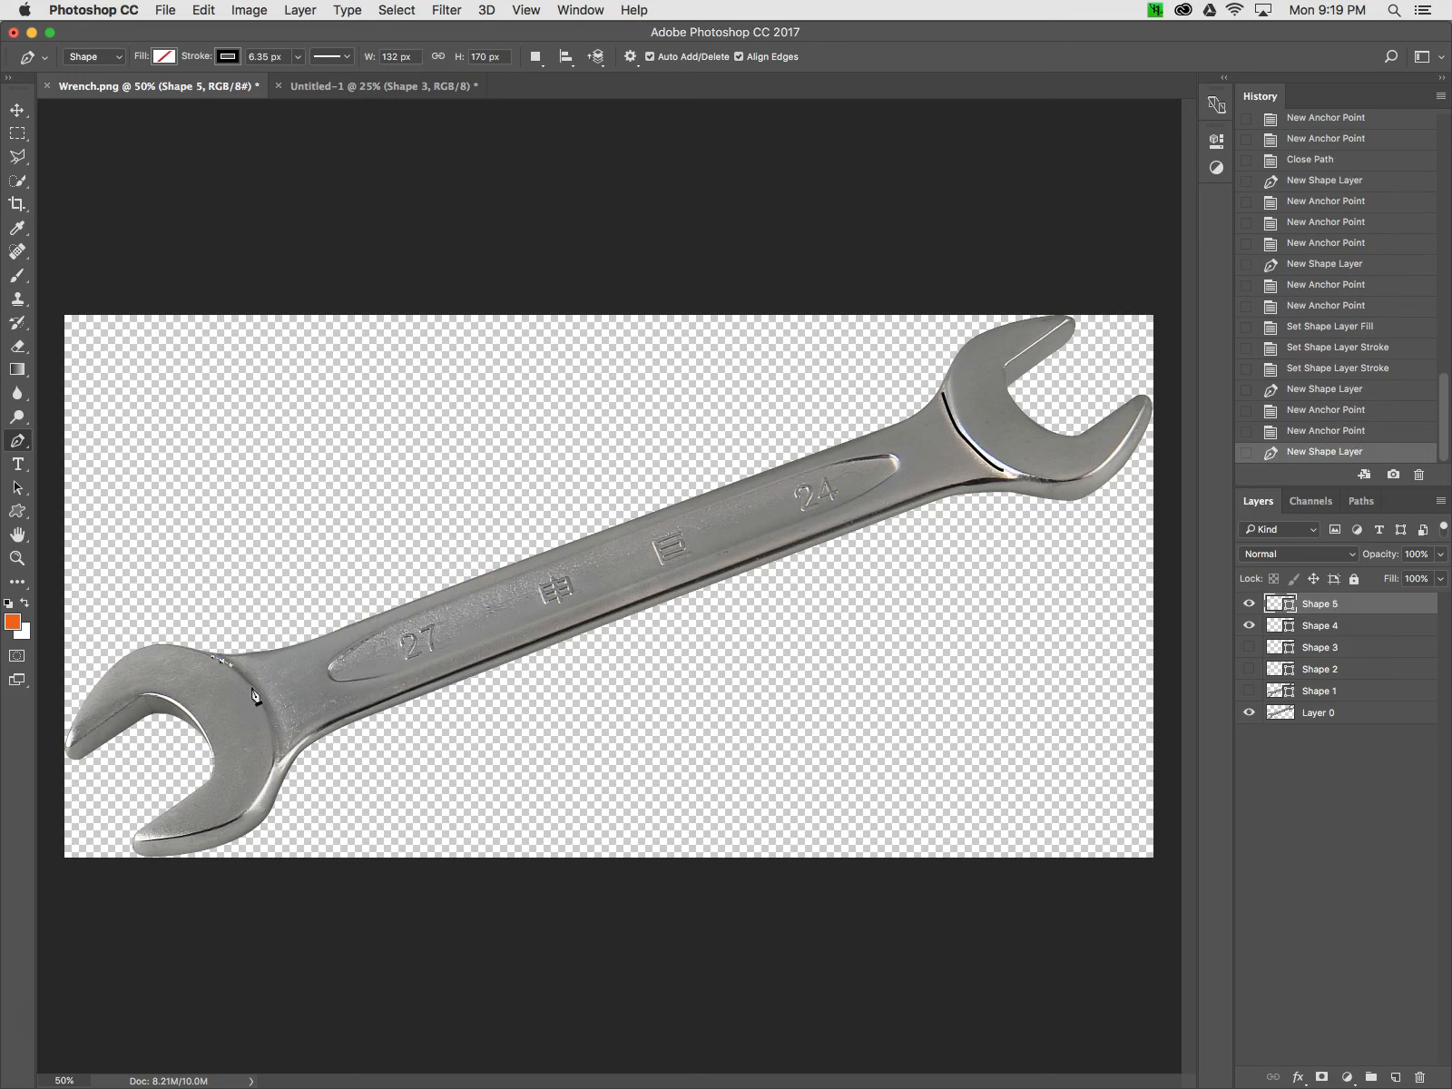
left_click(256, 693)
left_click_drag(275, 750, 275, 766)
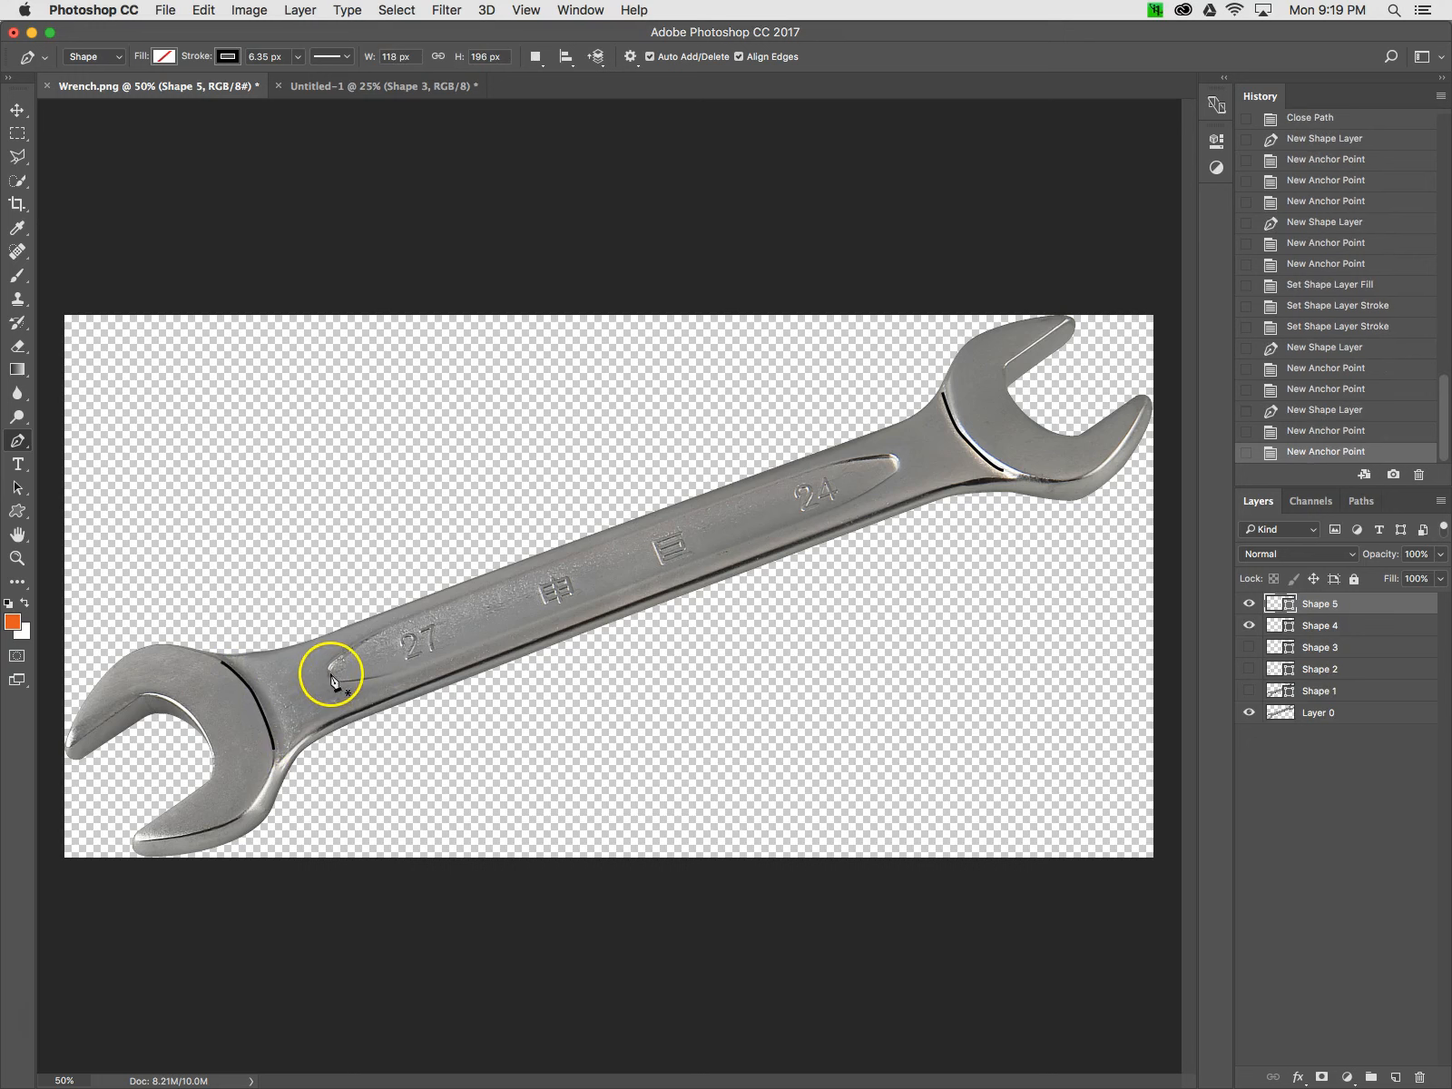
Trace the recessed panel along the handle as a closed path, returning to the first anchor point
left_click(405, 623)
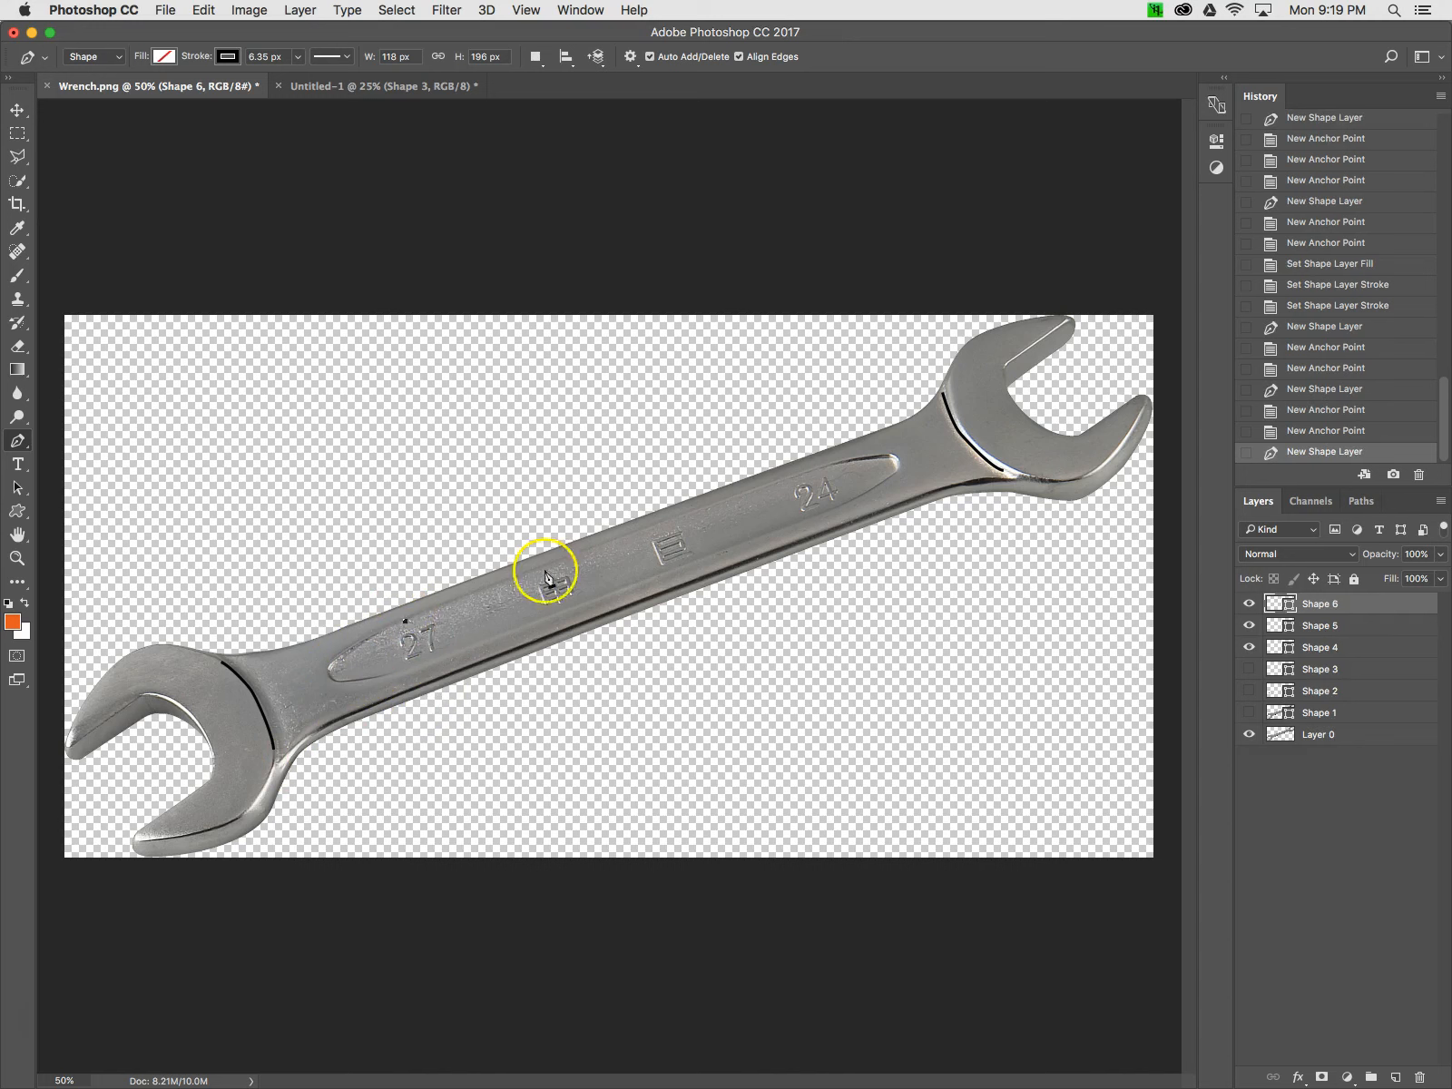
left_click(828, 468)
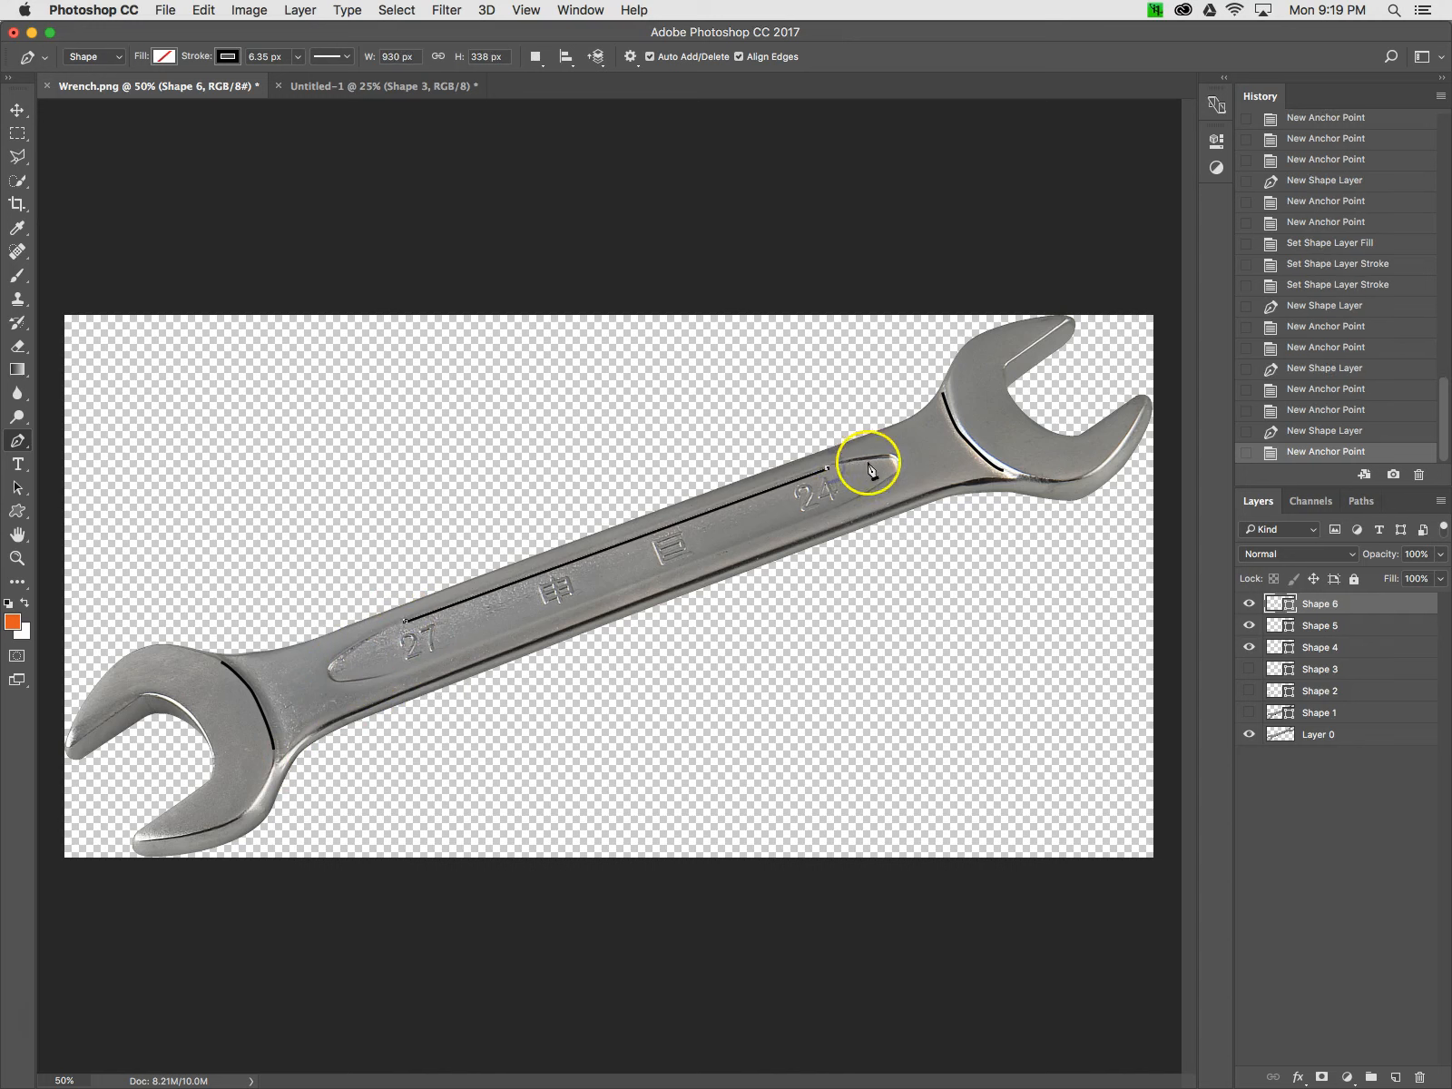
left_click(889, 455)
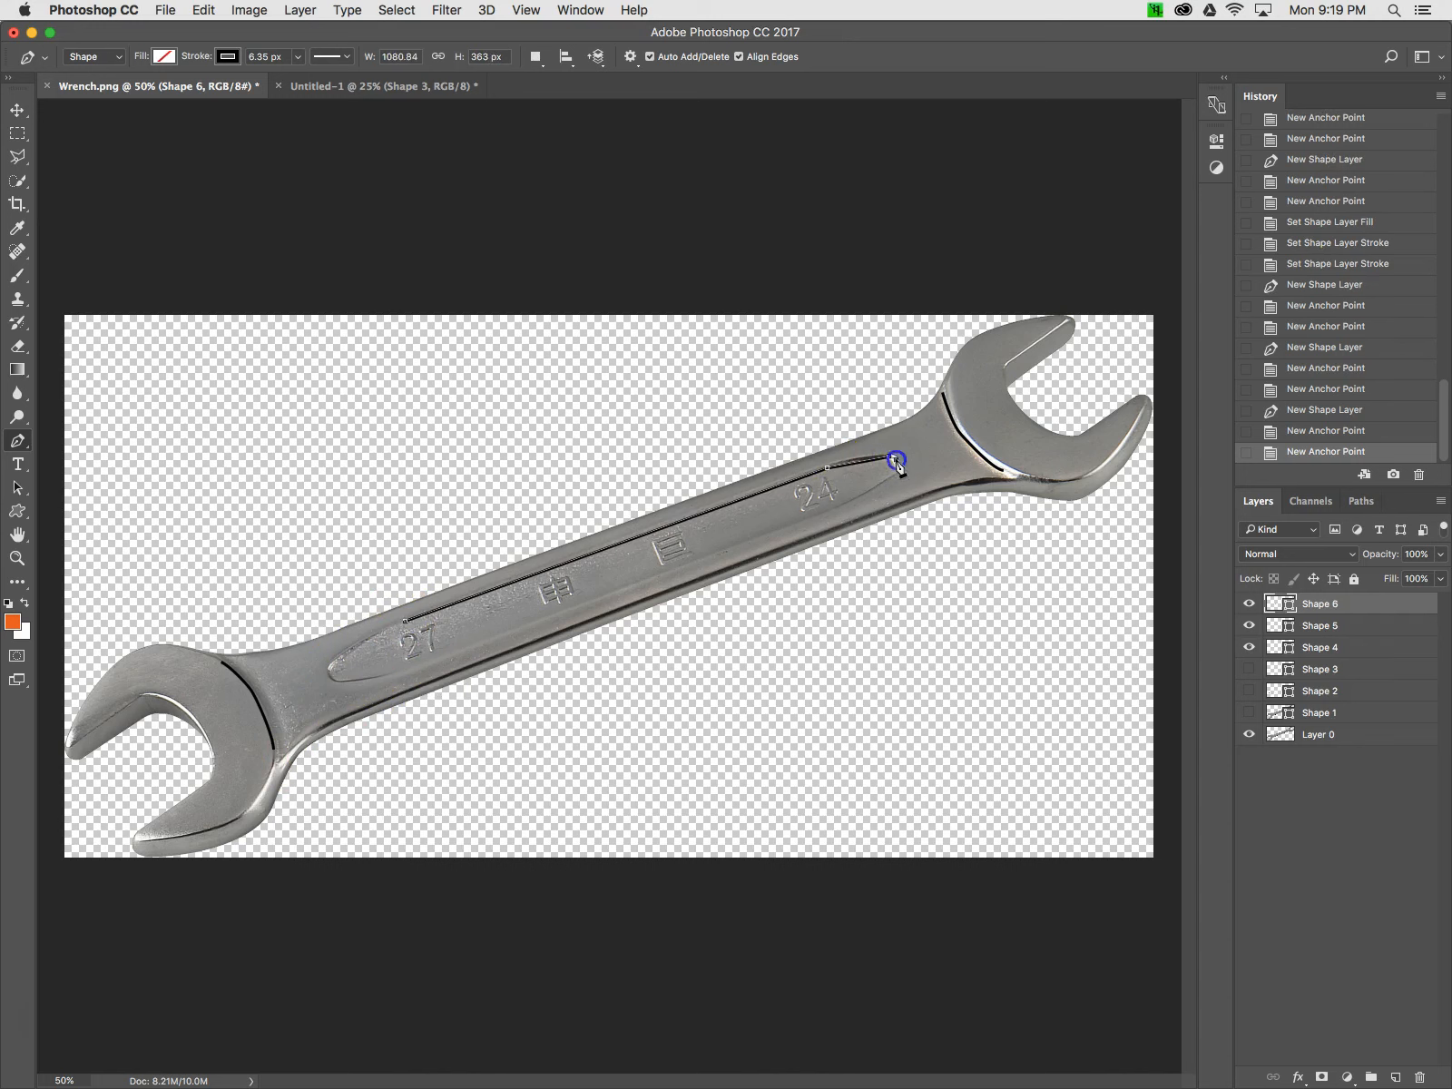
left_click(899, 466)
left_click(896, 473)
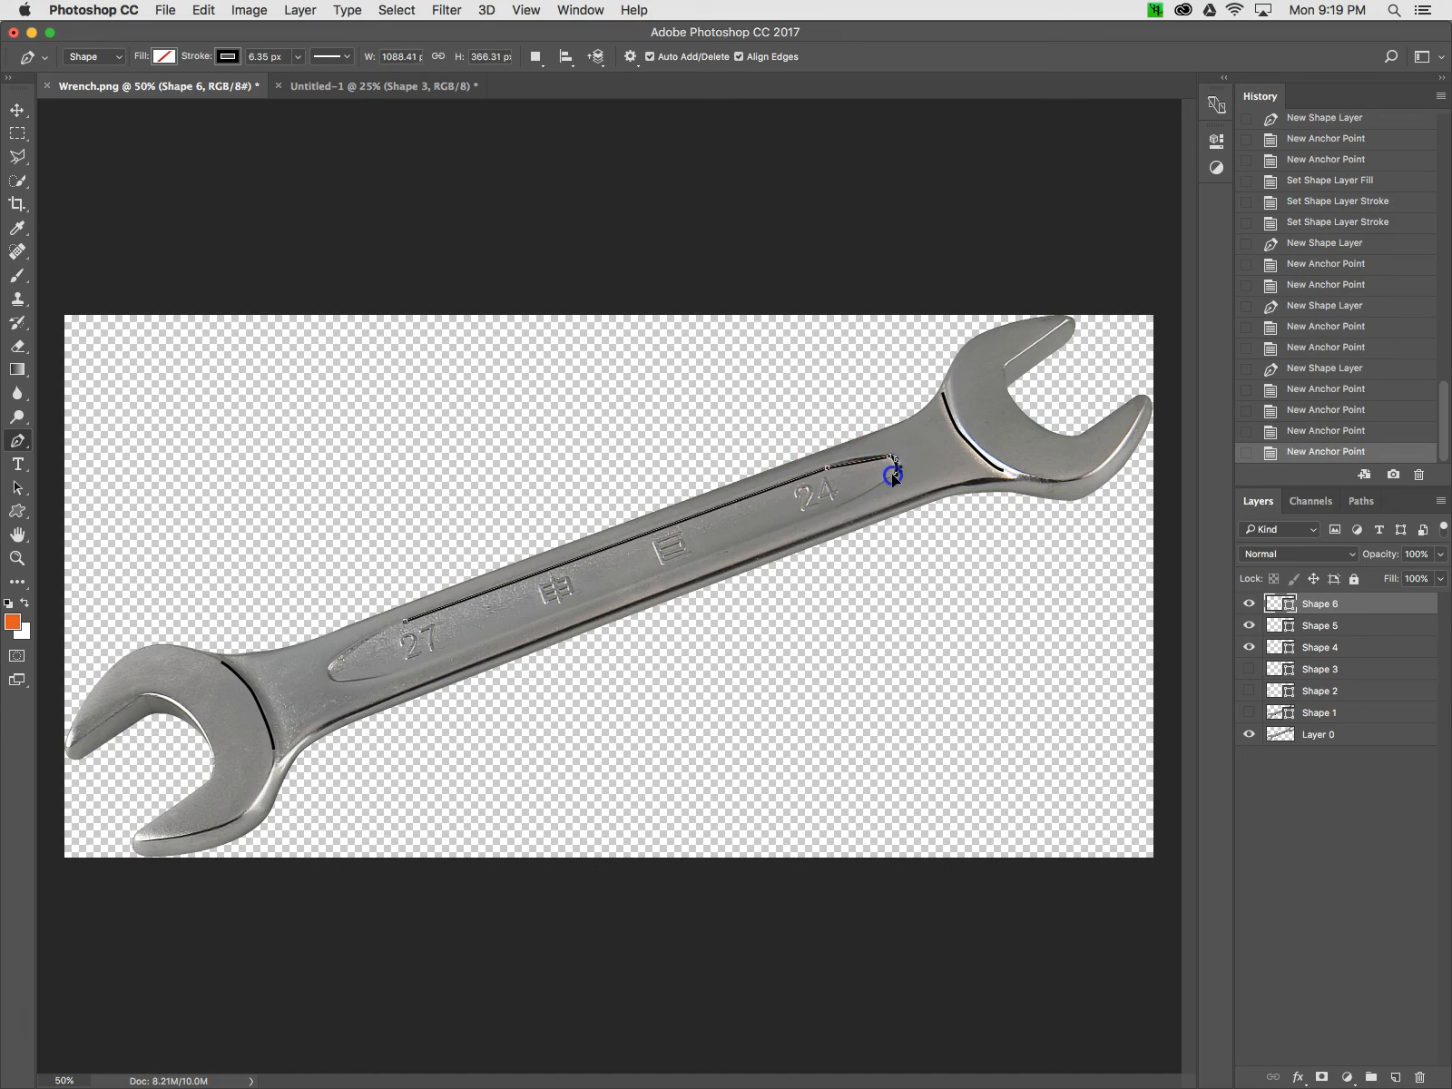
left_click(842, 504)
left_click(397, 676)
left_click(343, 682)
left_click(324, 675)
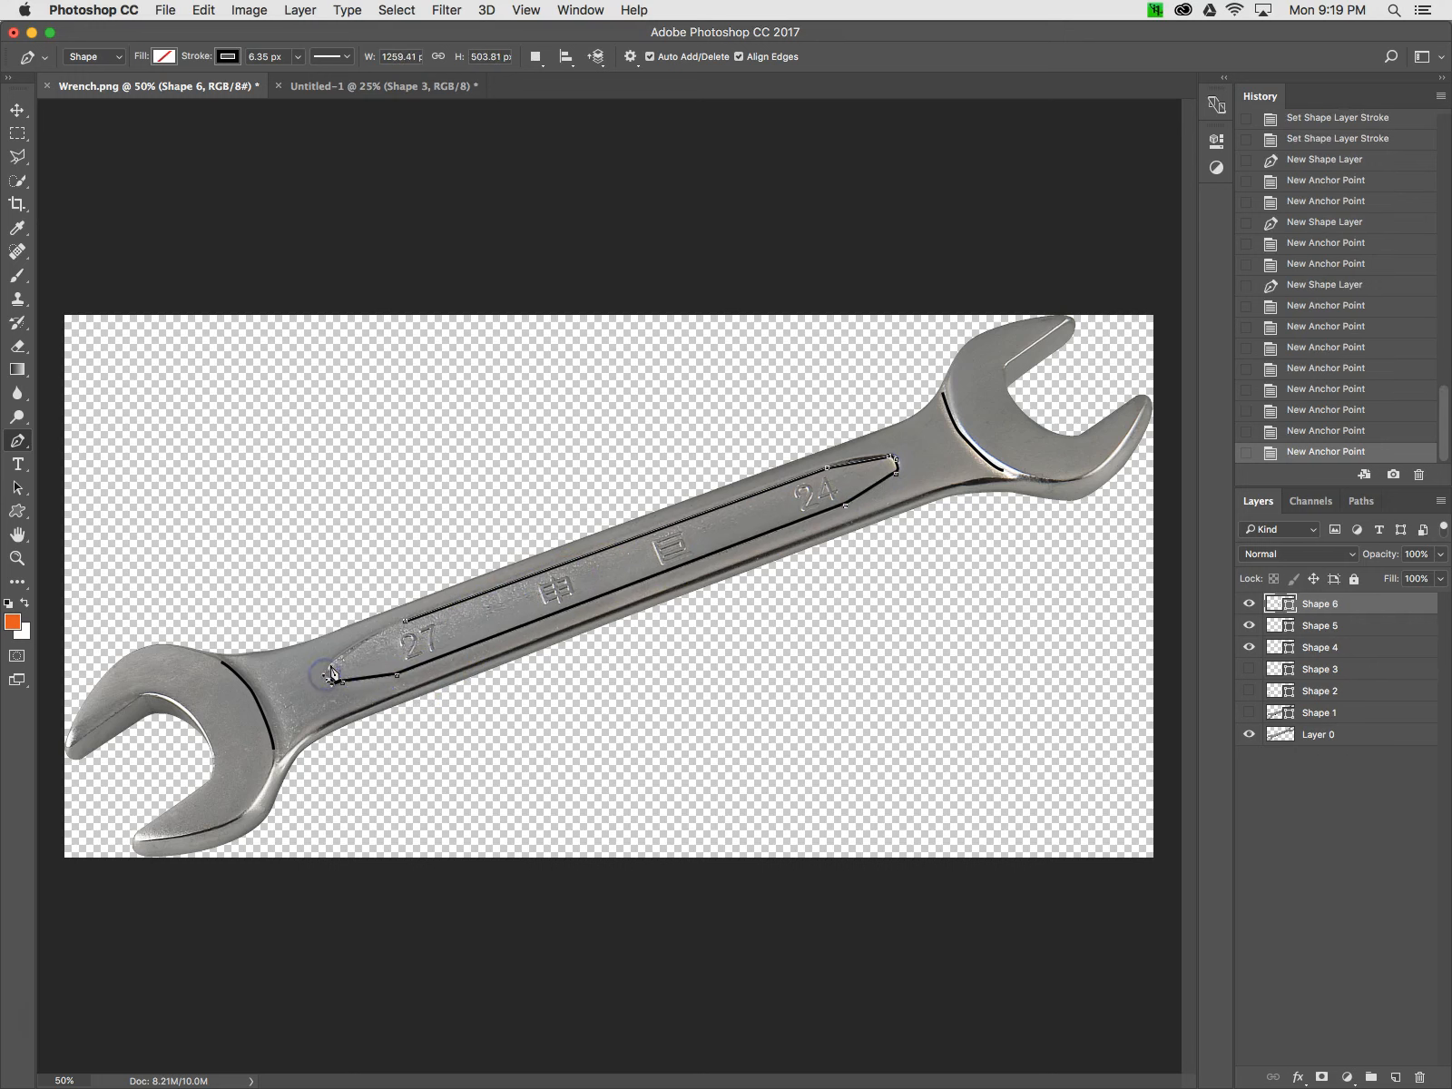
left_click(404, 622)
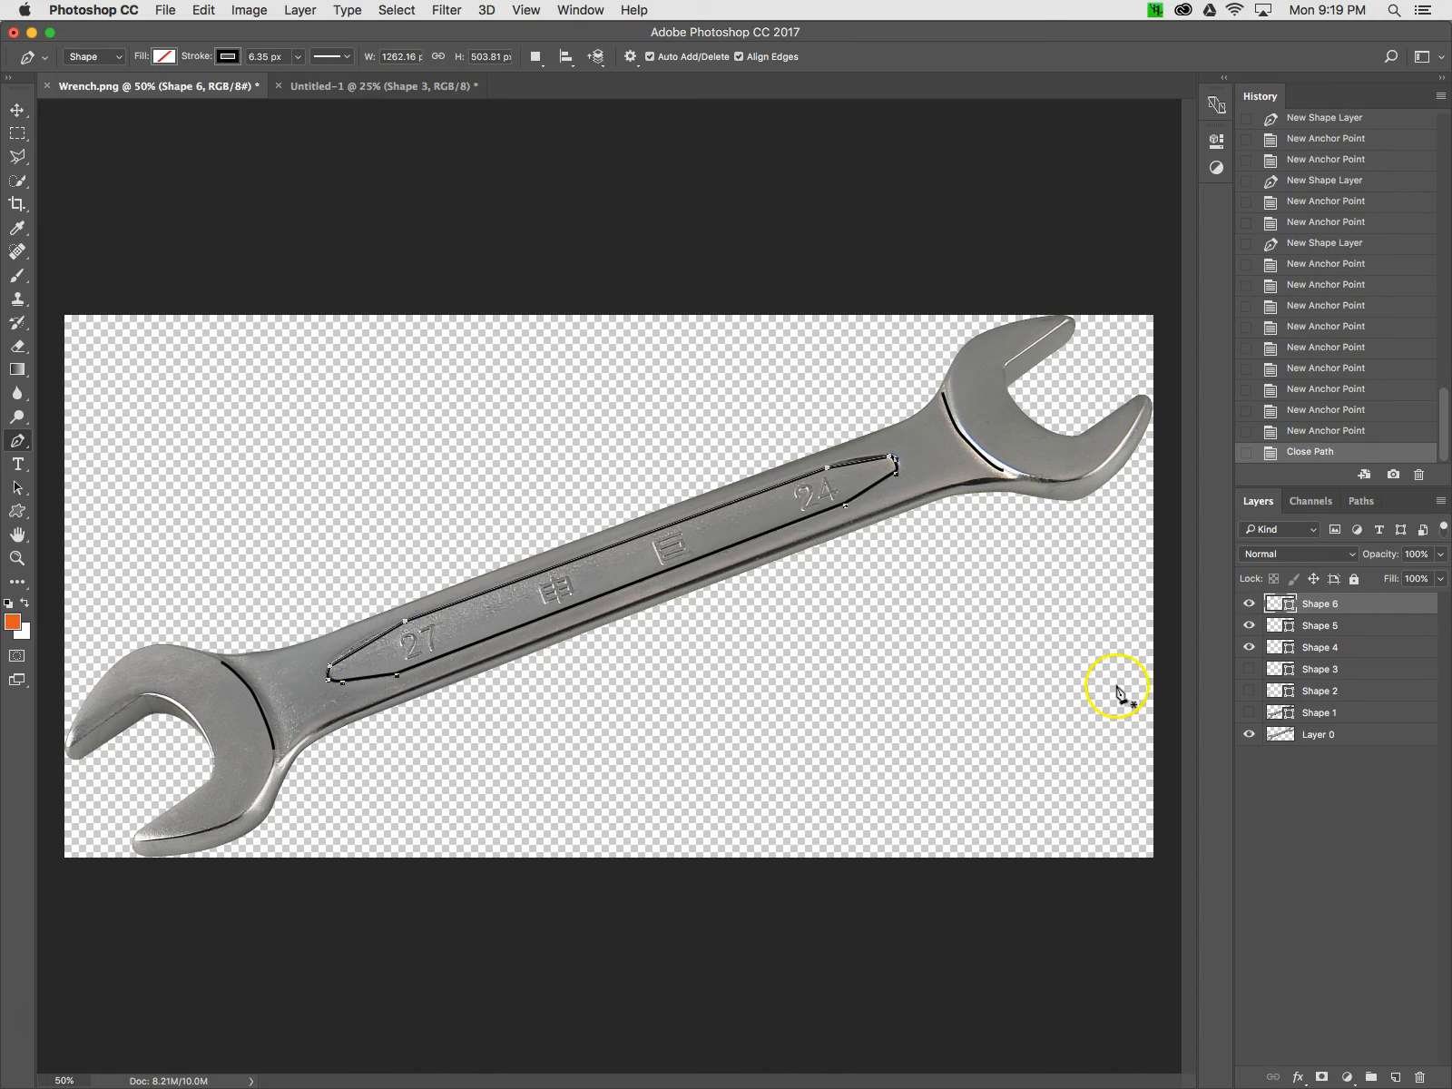
Show all the shape layers, finish the path, and hide the wrench photo layer
left_click(1249, 670)
left_click_drag(1250, 673, 1249, 715)
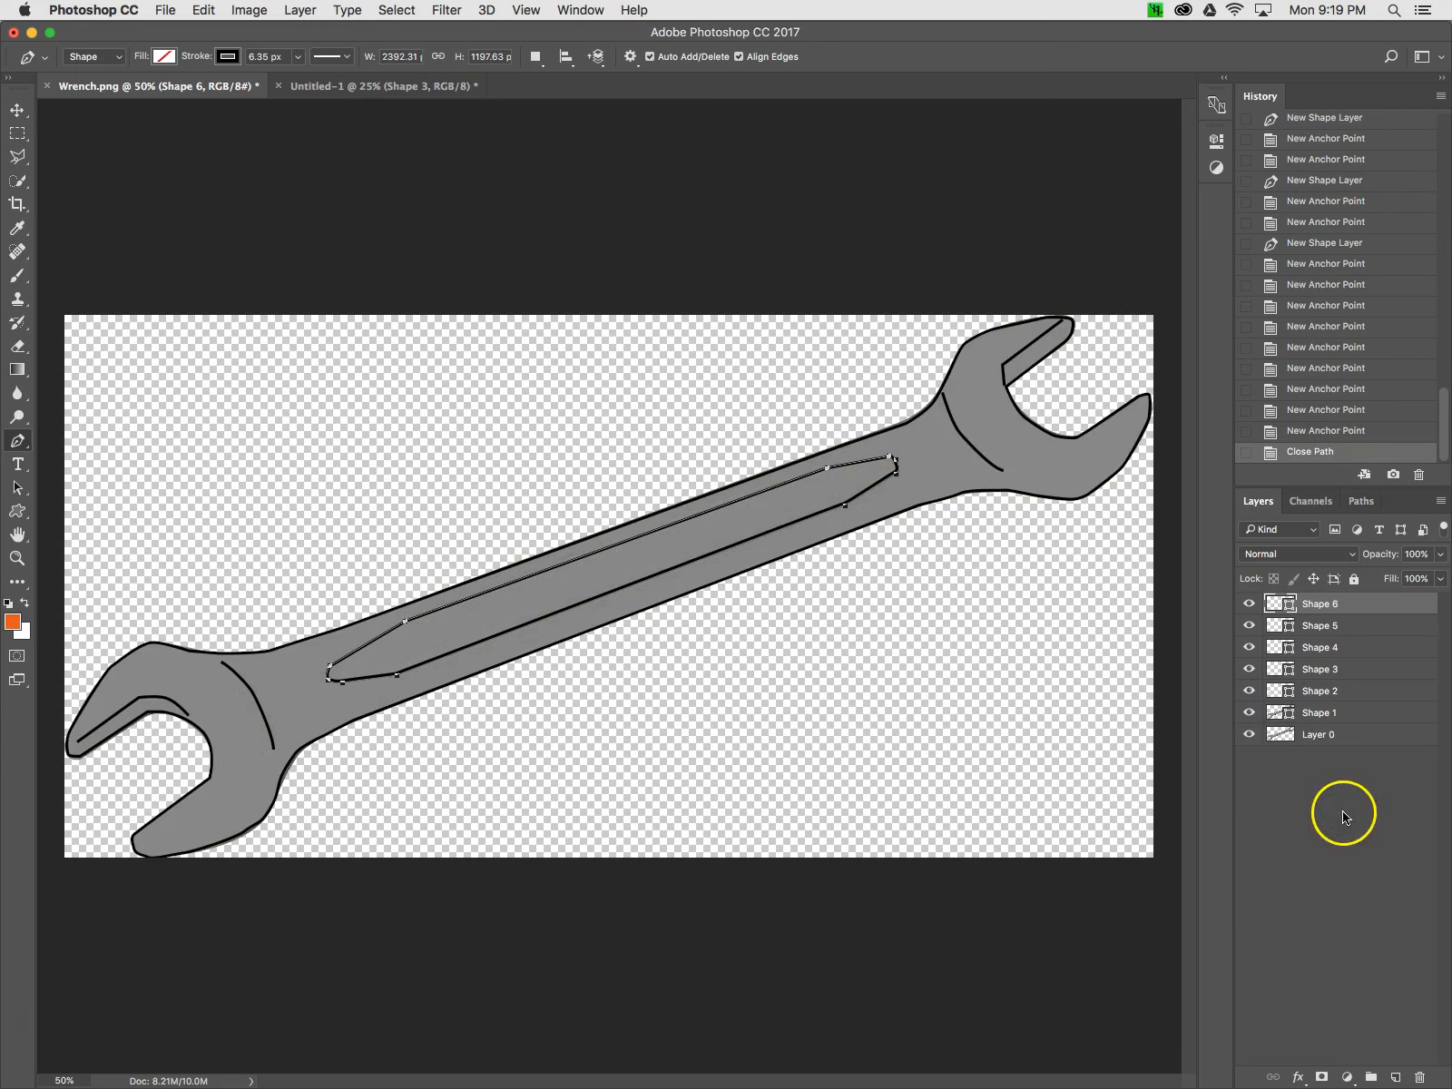
key("Return")
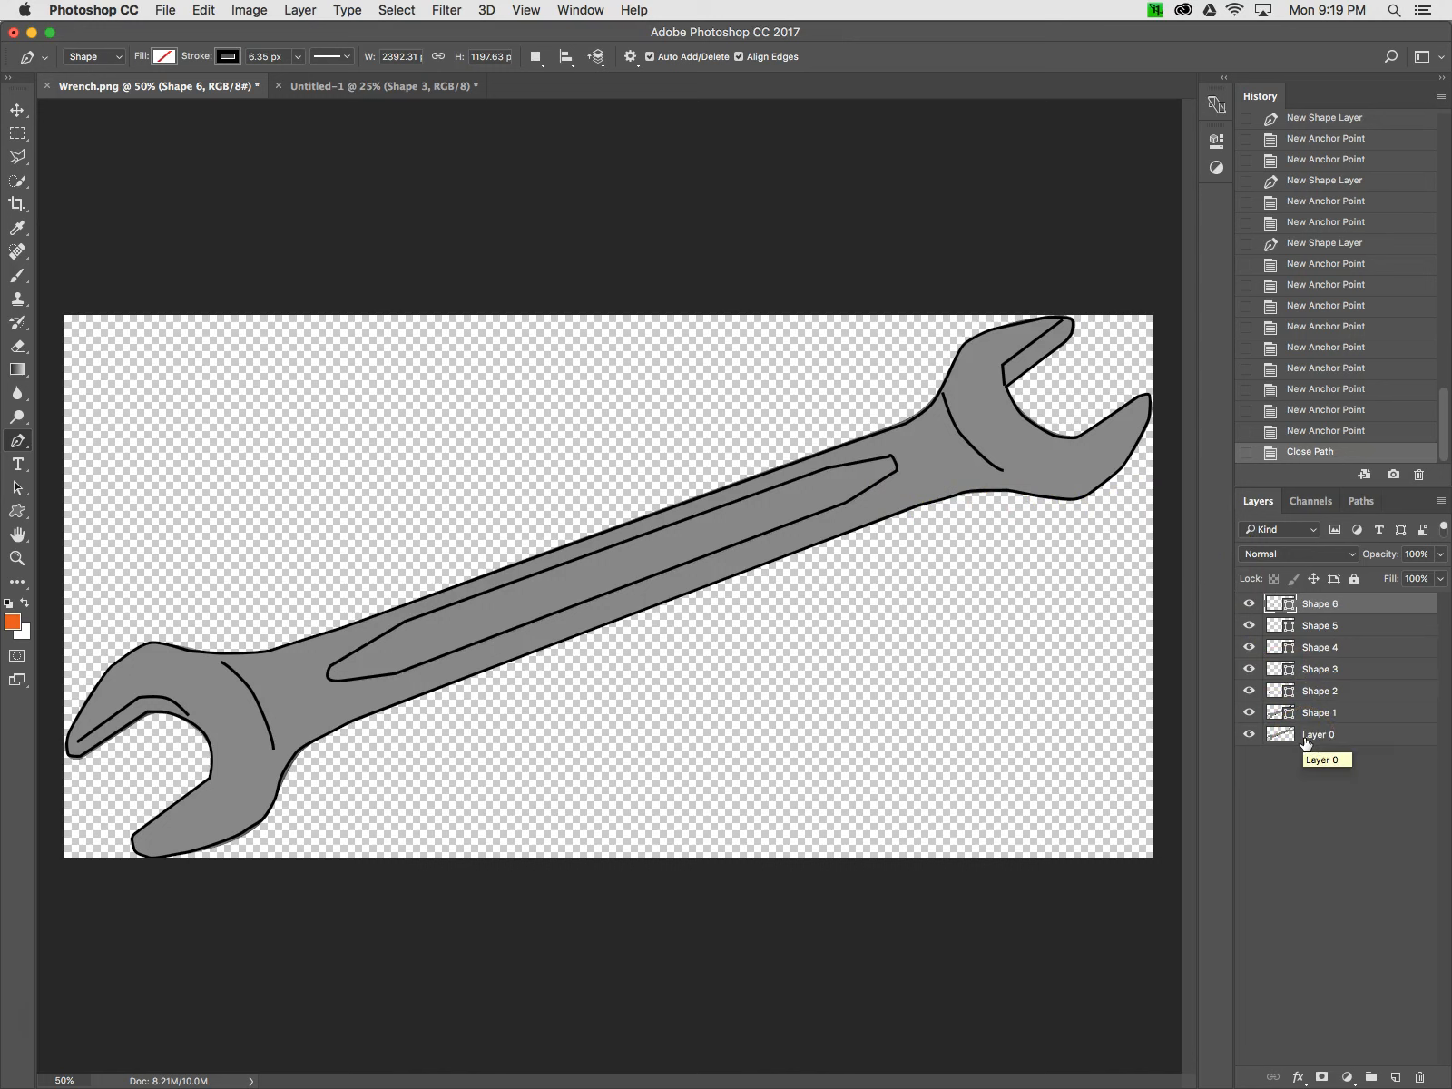
left_click(1249, 736)
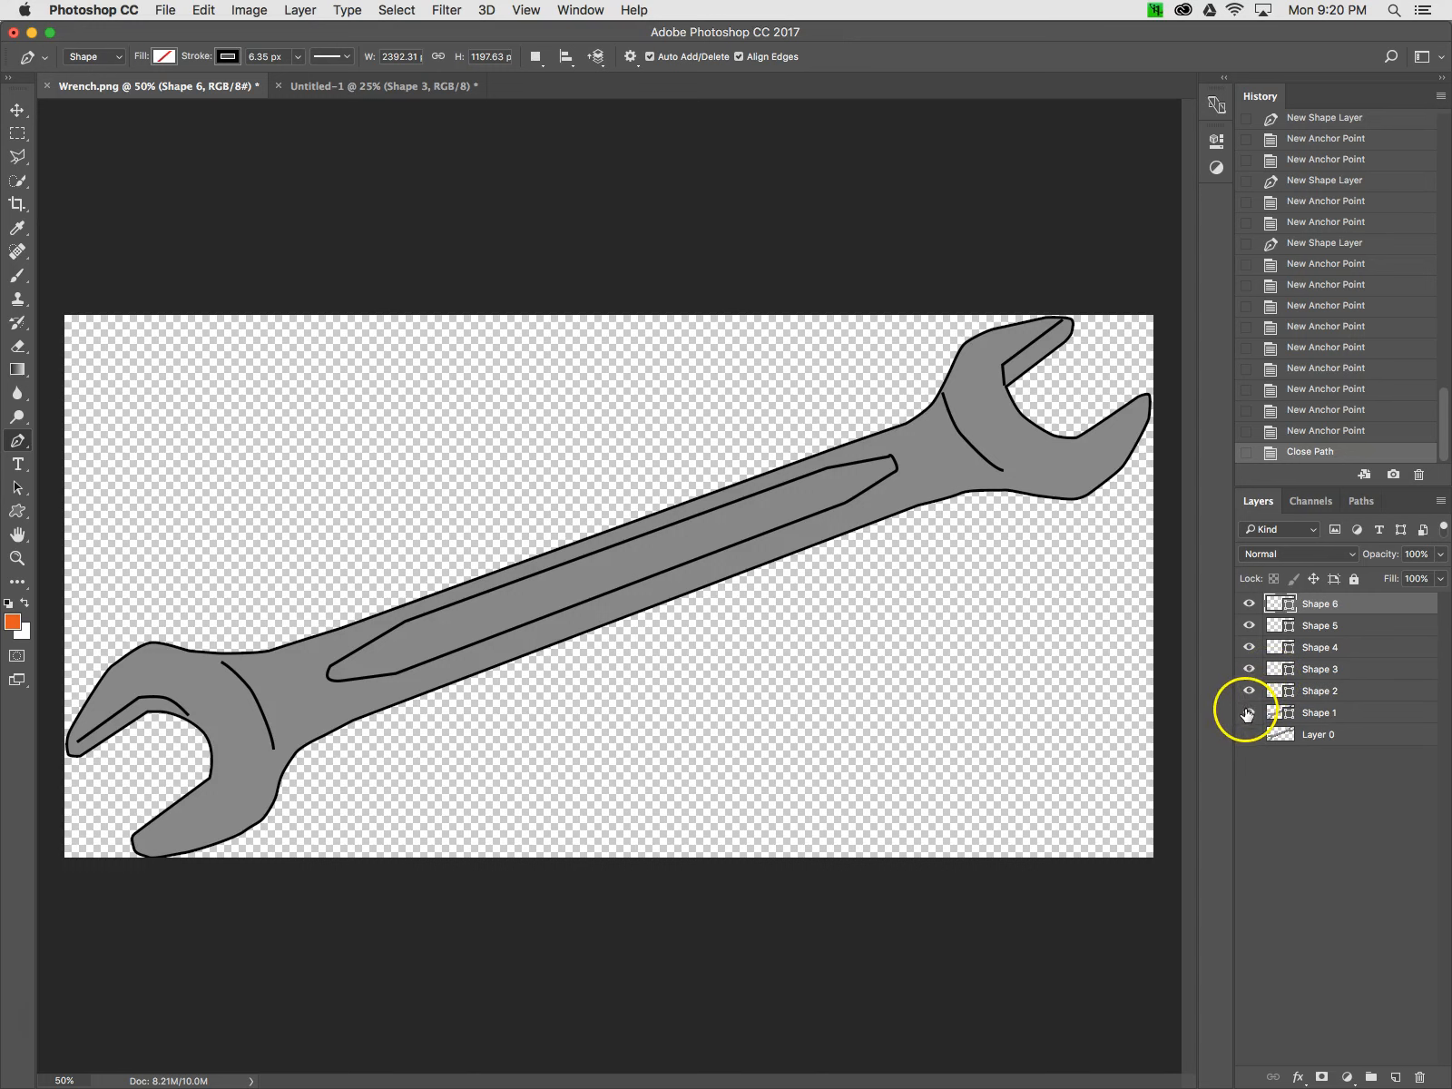
Toggle the visibility of Shape 1 and the wrench photo to compare the tracing against the photo
left_click(1249, 712)
left_click(1249, 712)
left_click(1387, 709)
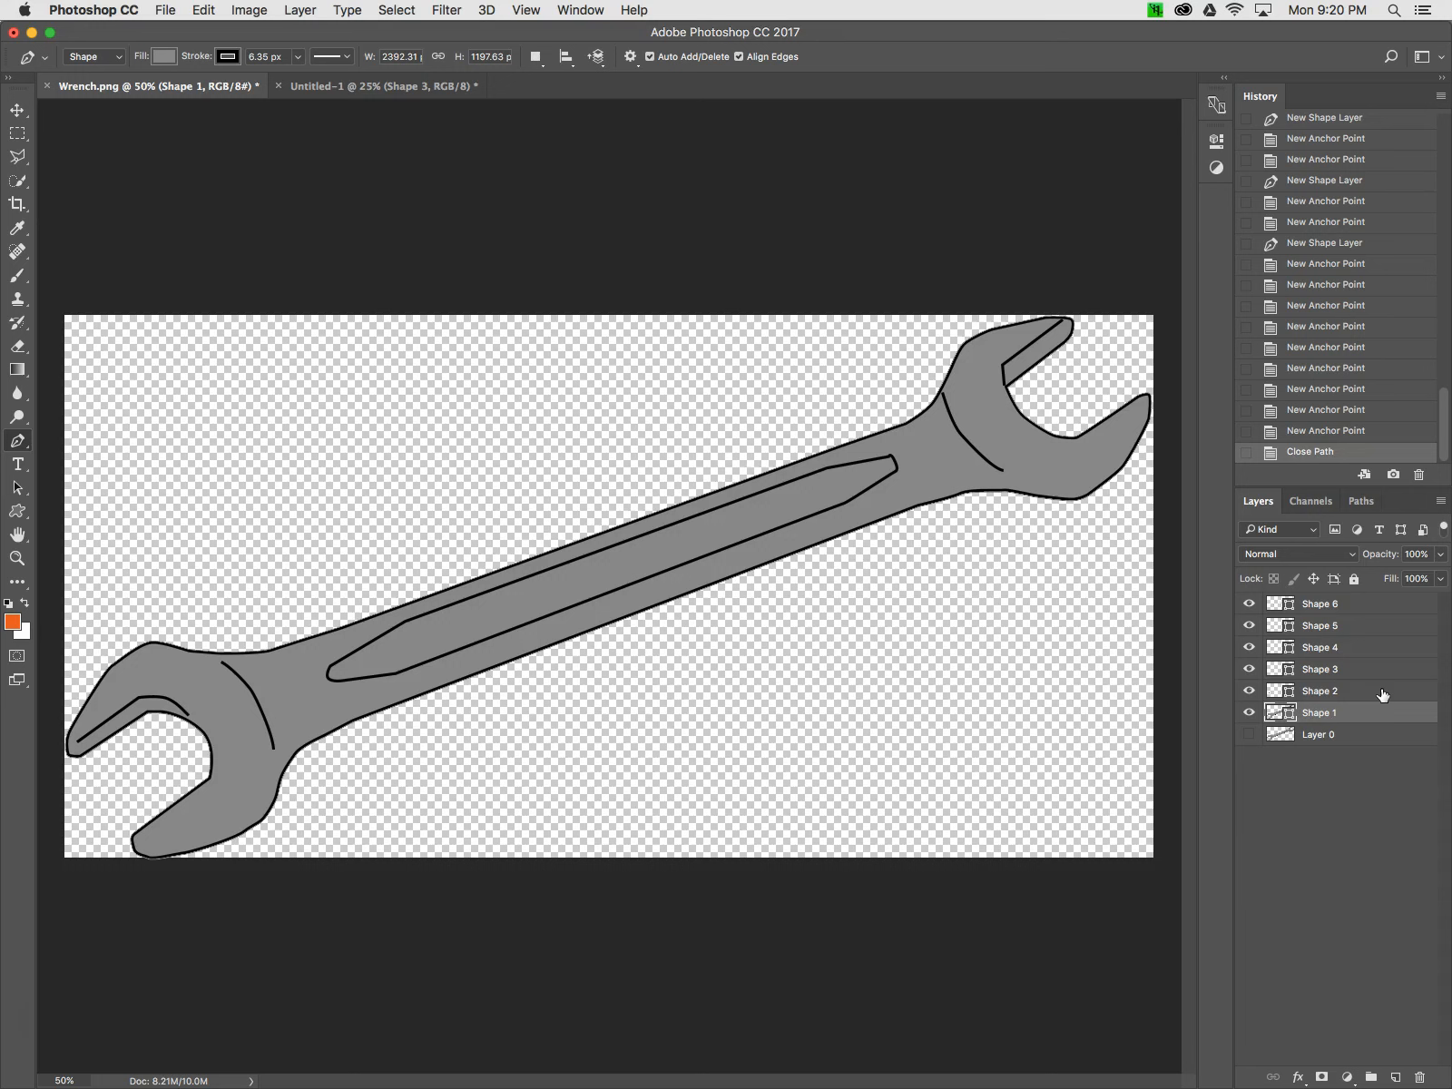
left_click(1248, 715)
left_click(1249, 737)
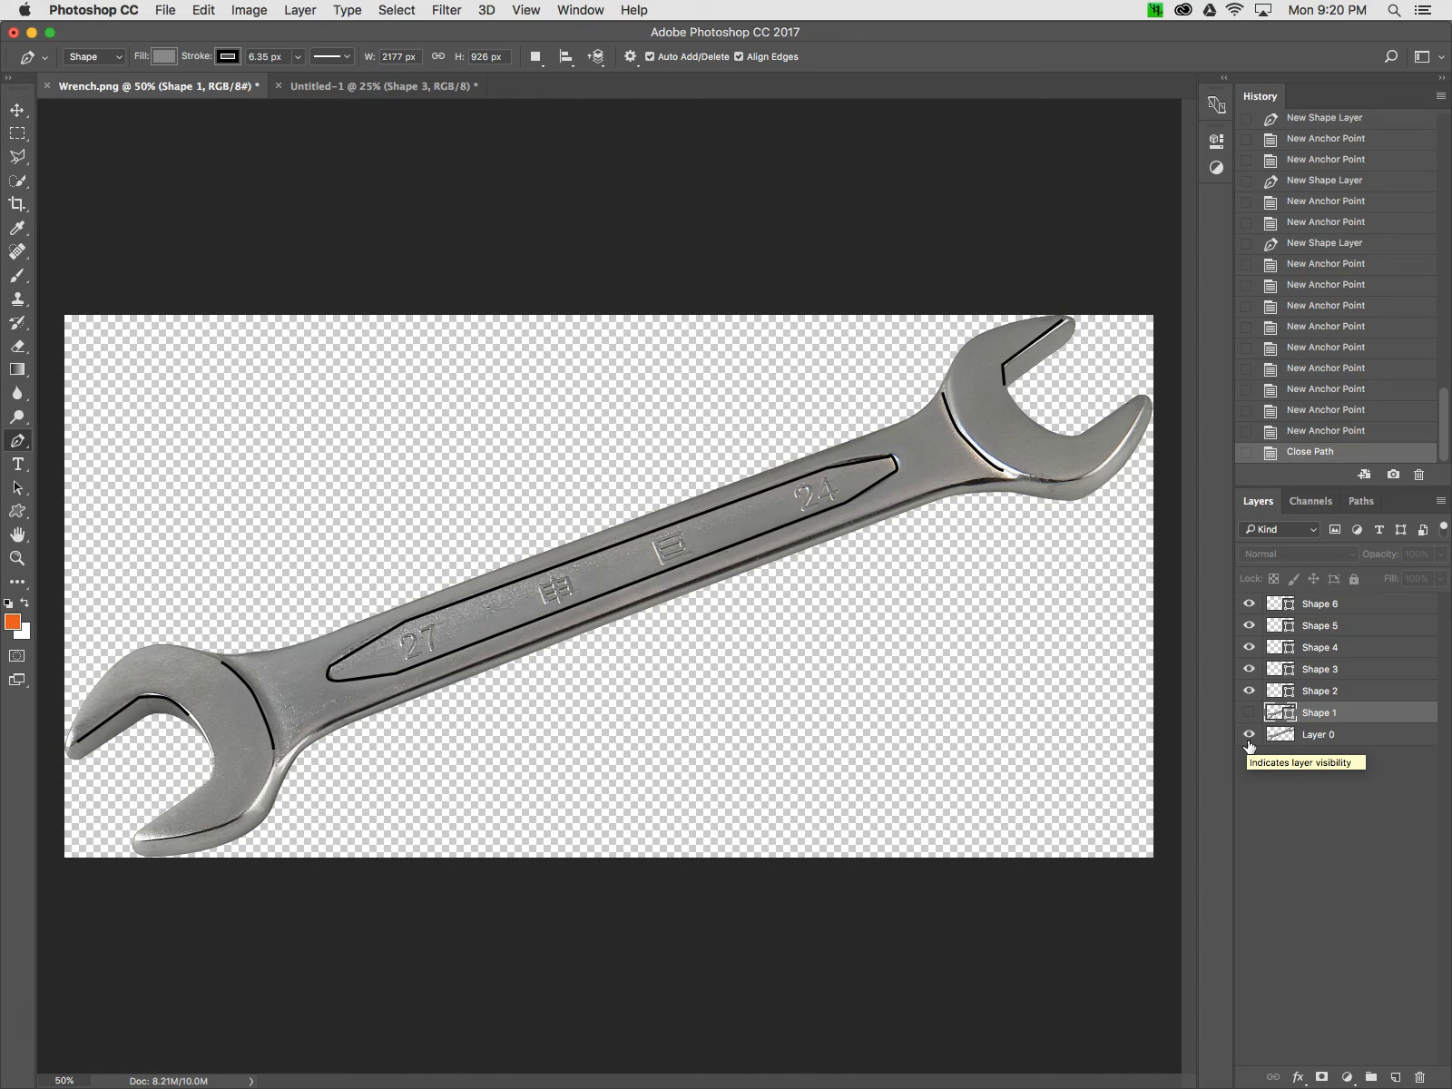
left_click(1249, 714)
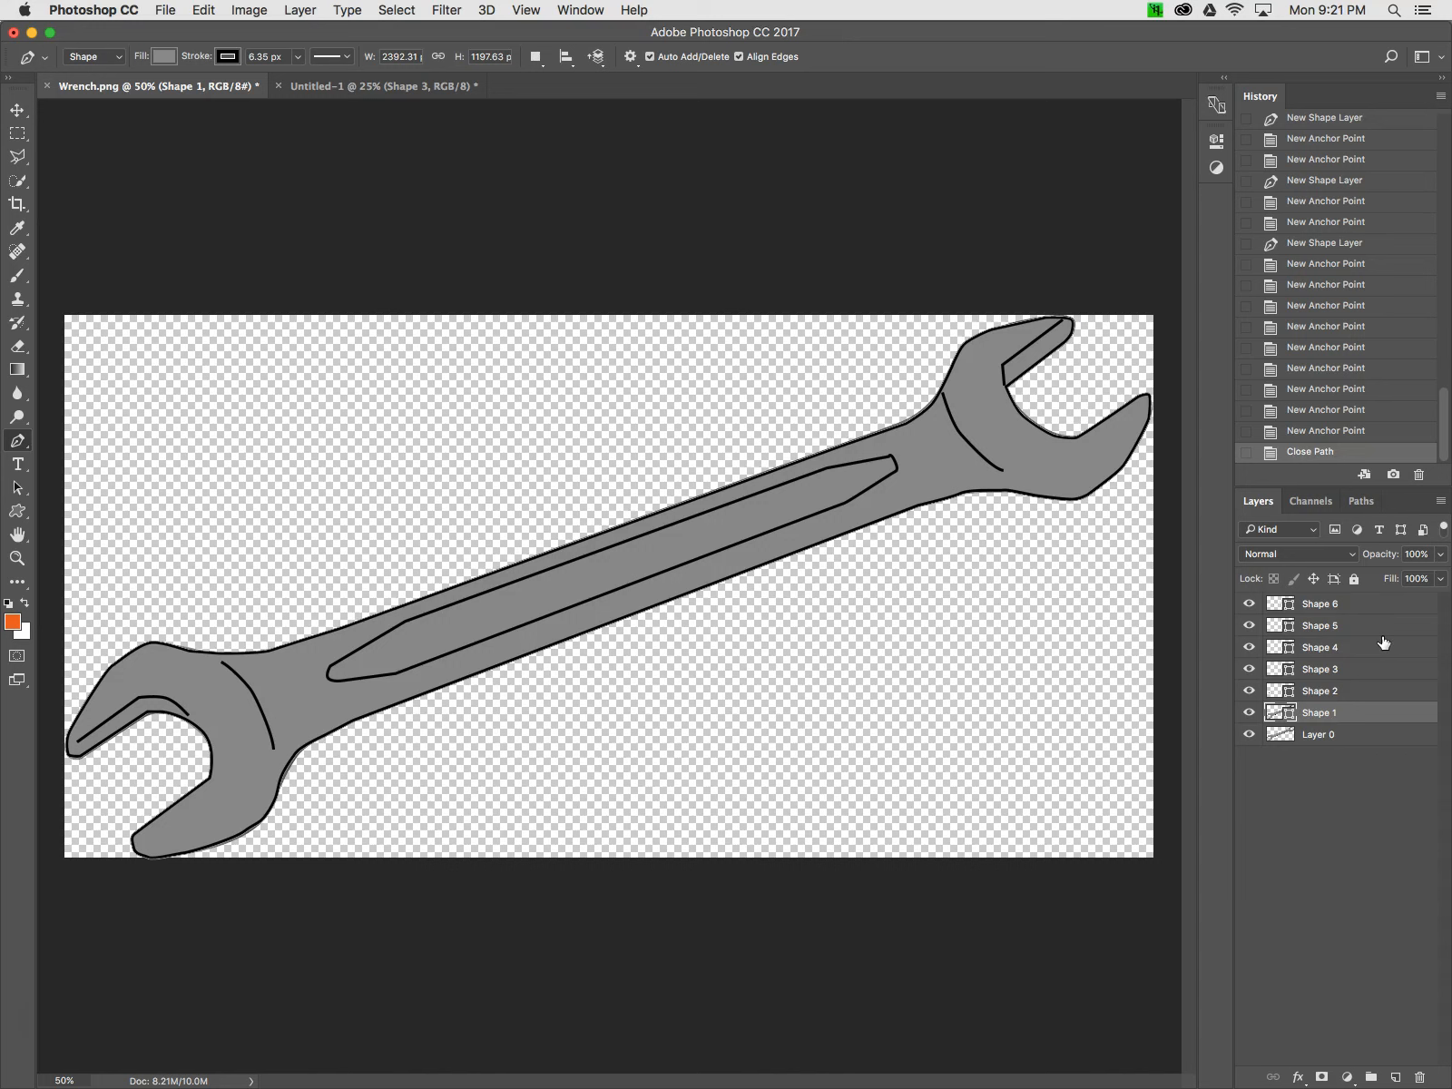
Add a Solid Color fill layer above the photo layer and set its color to green, 16ef05
left_click(1318, 736)
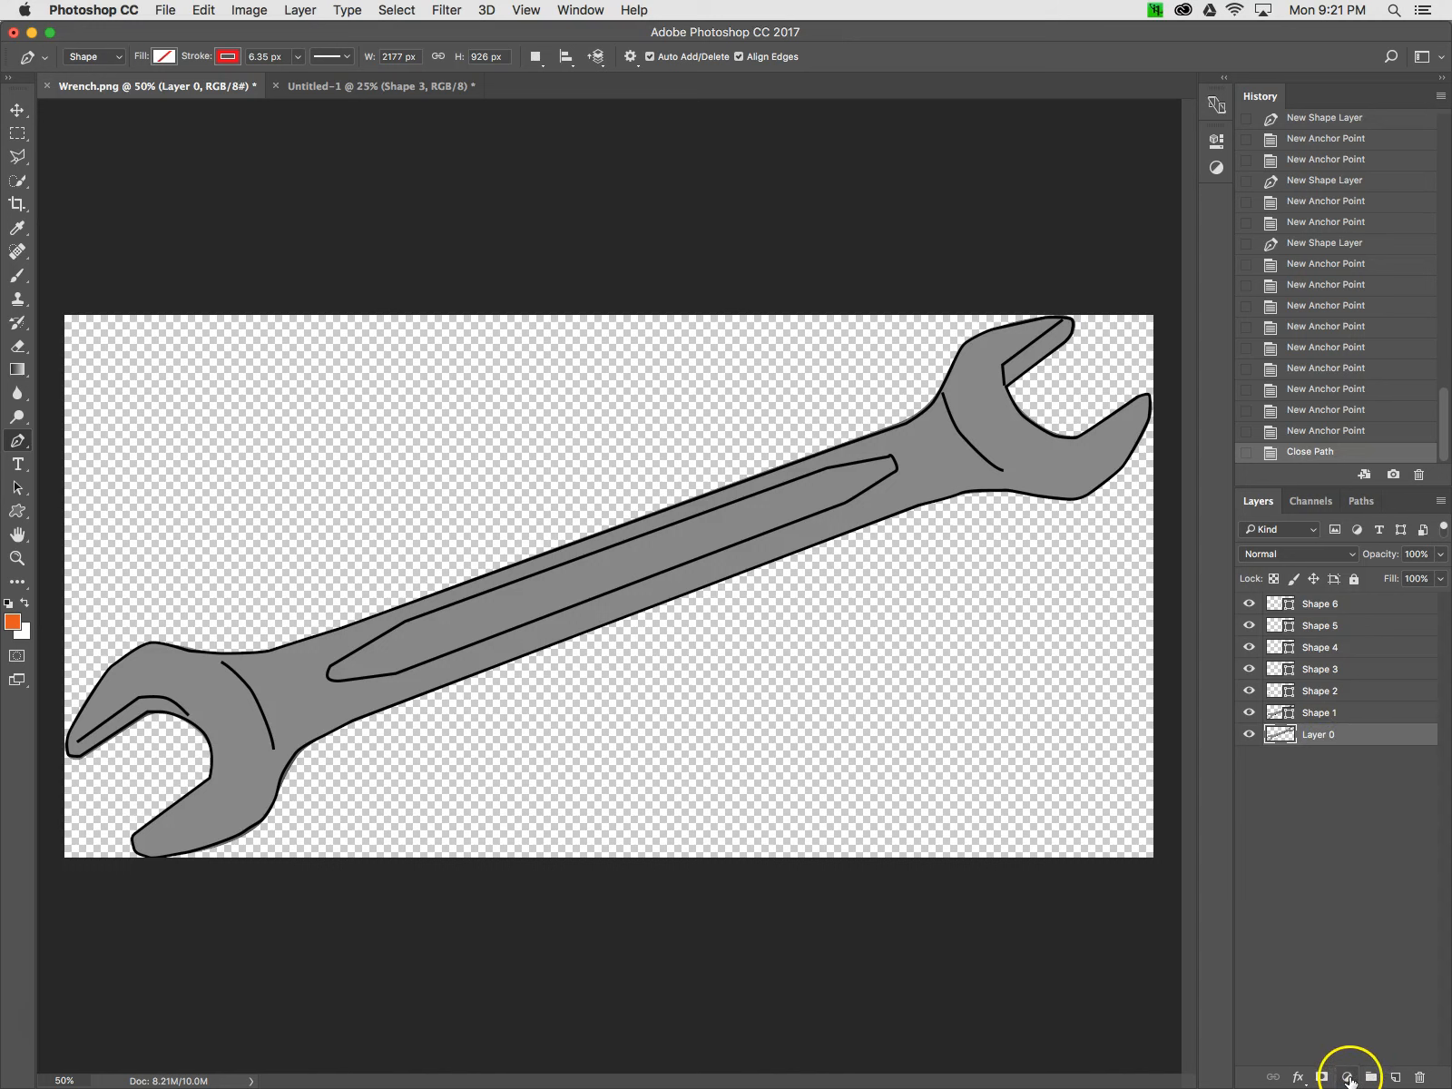
left_click(1349, 1077)
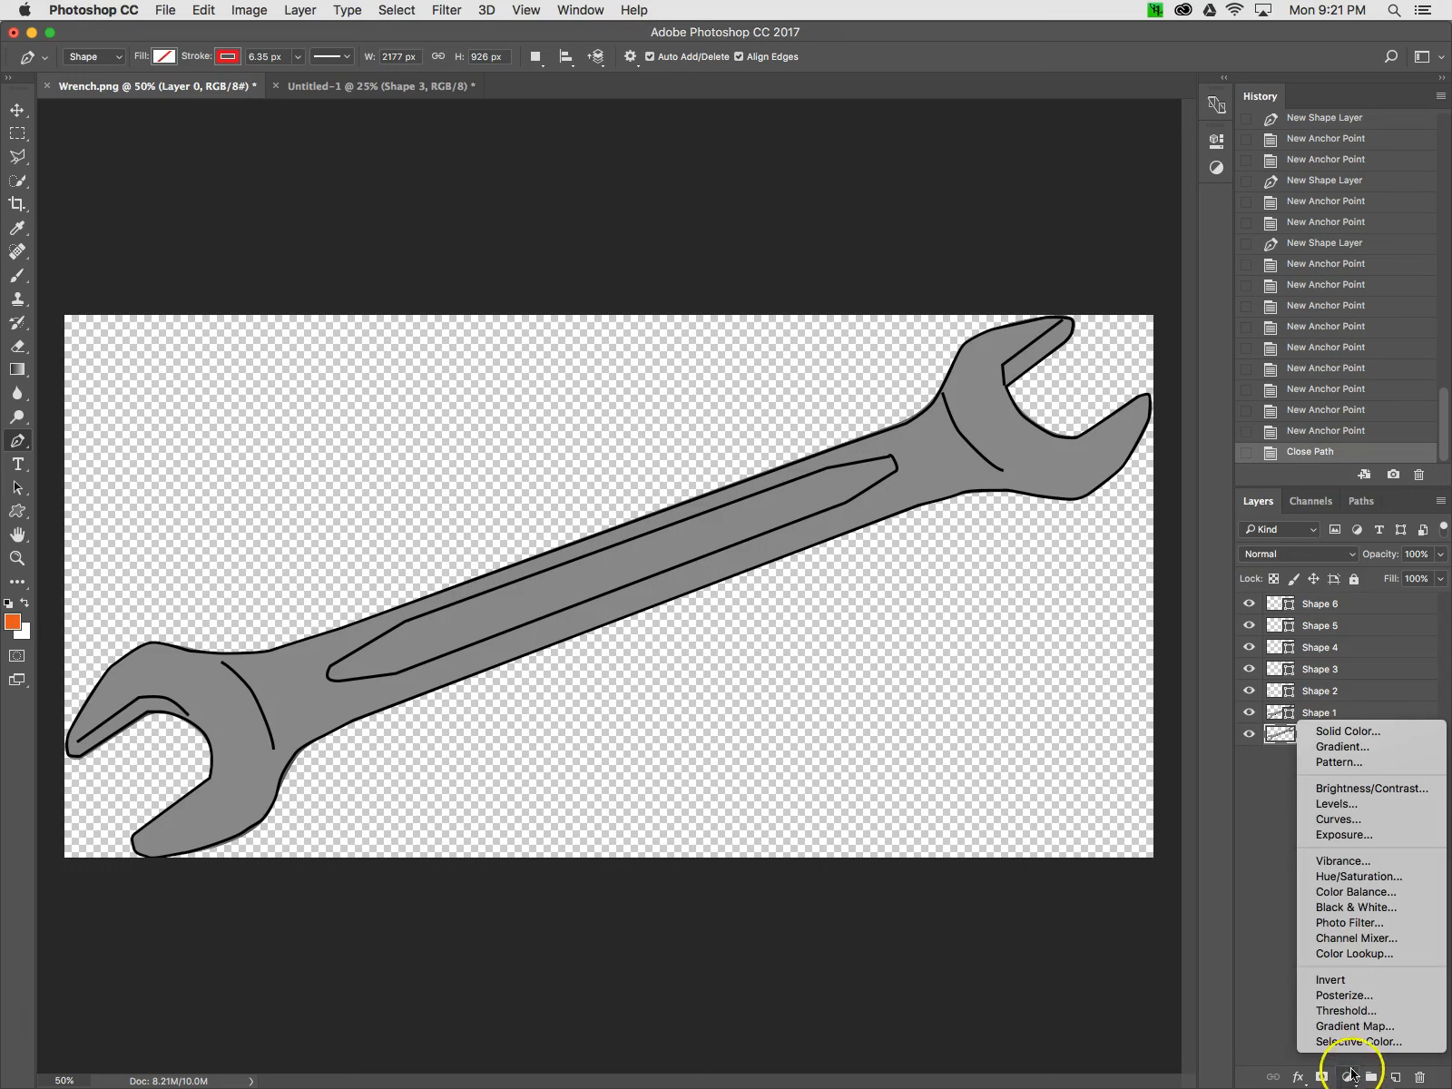
left_click(1357, 742)
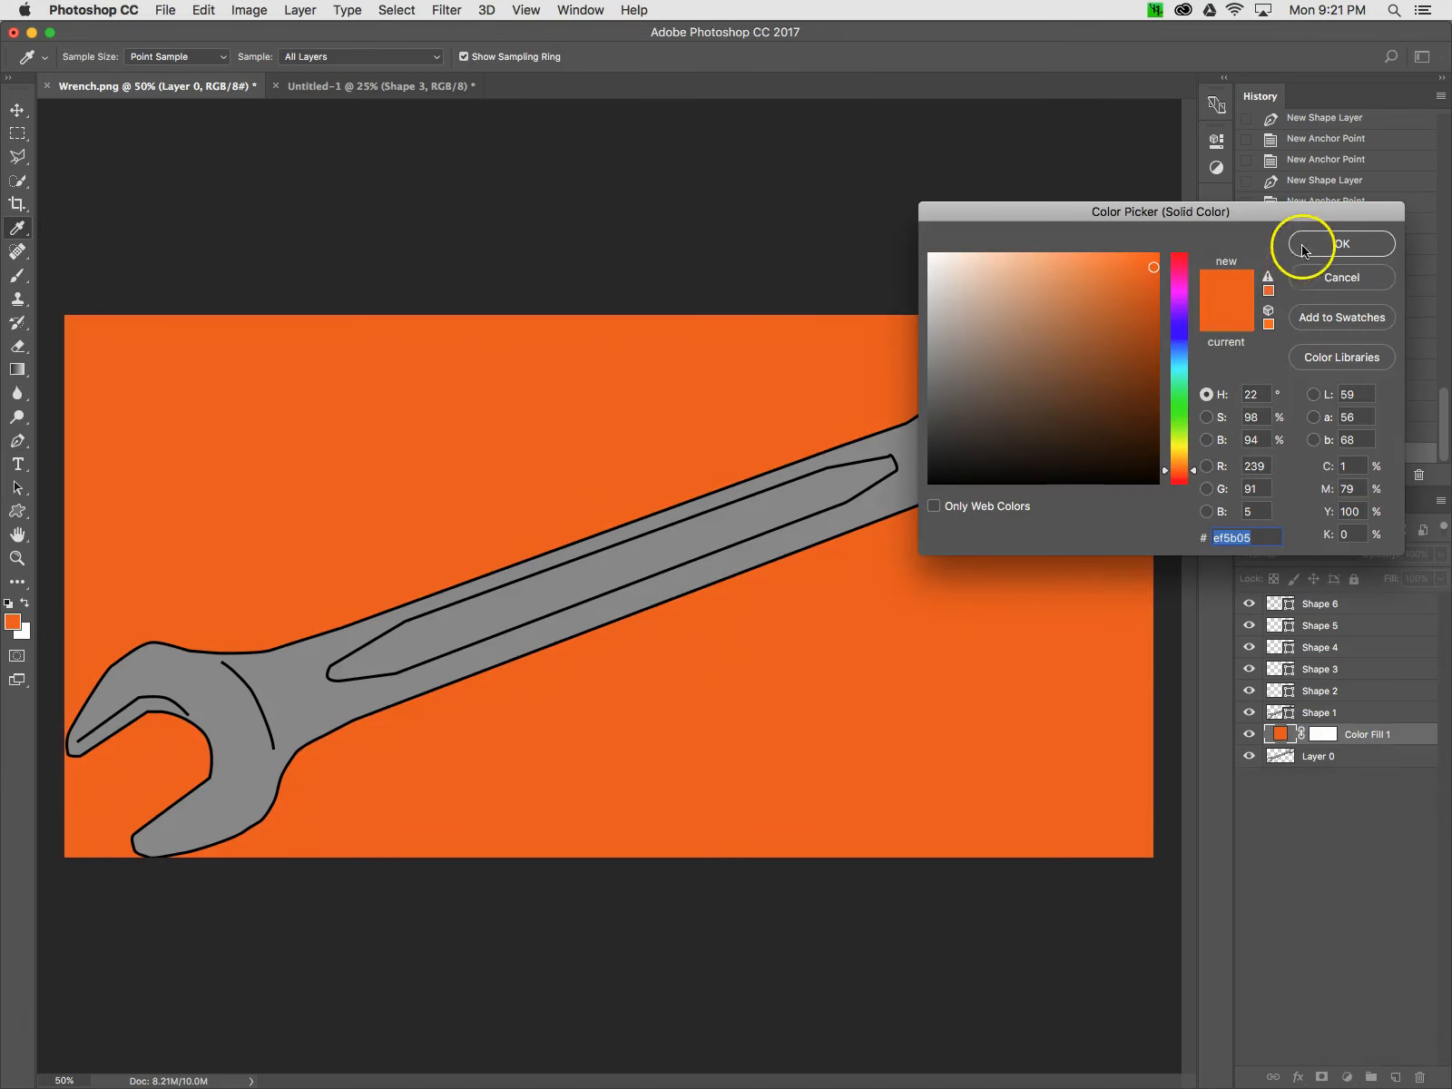
left_click(1179, 359)
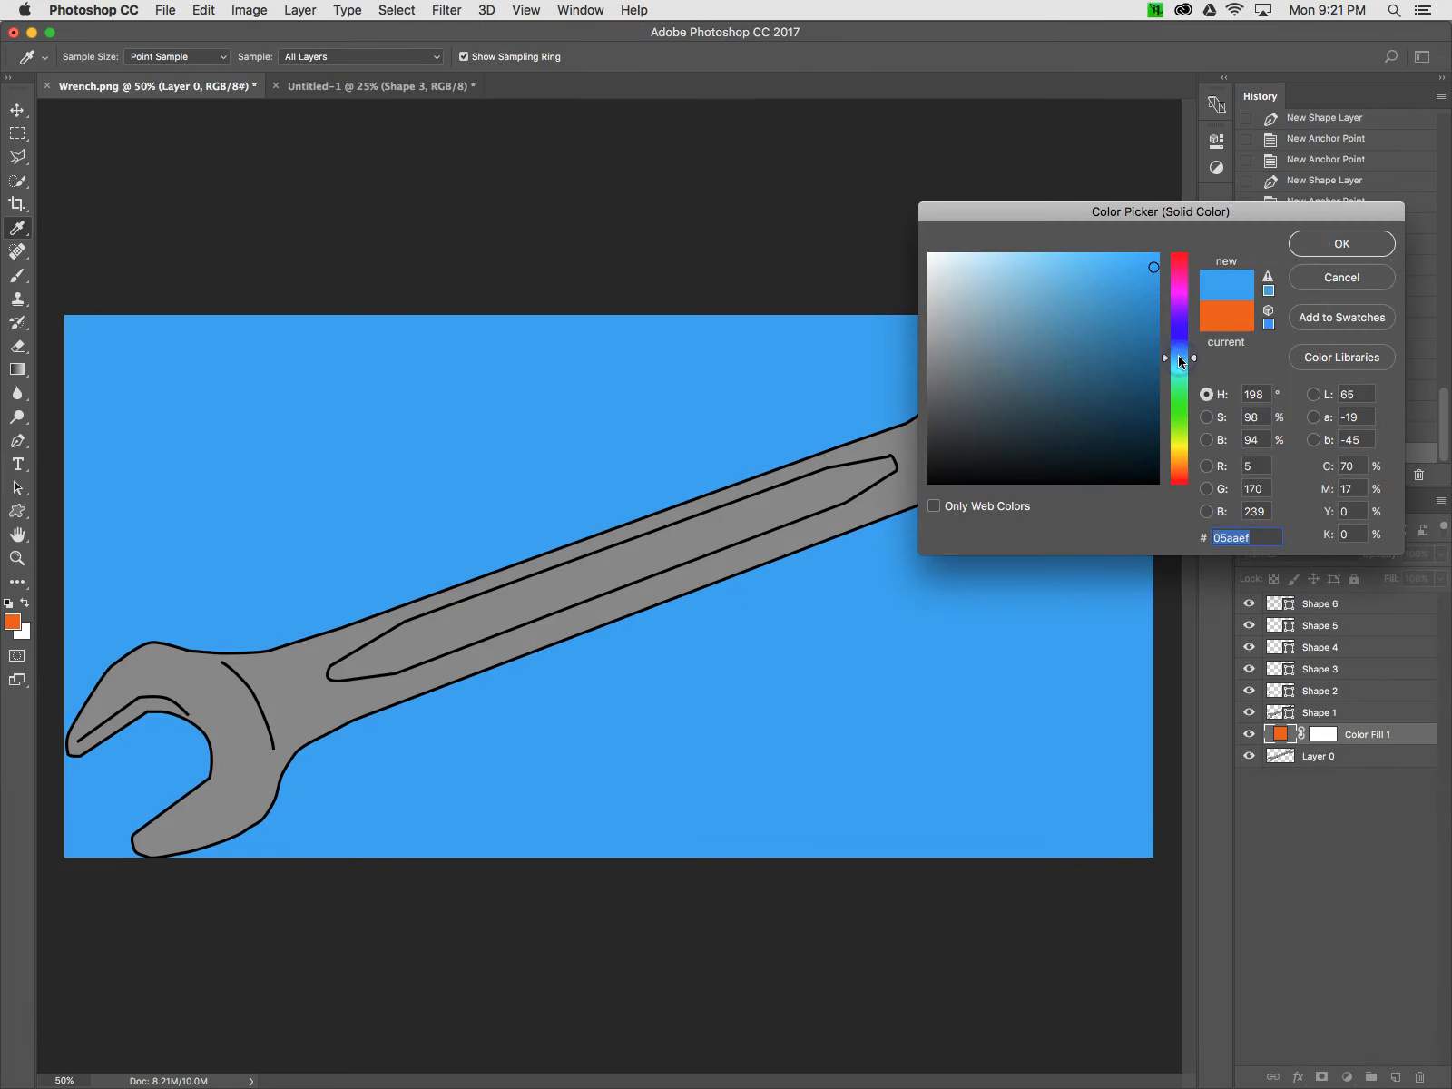
left_click(1177, 410)
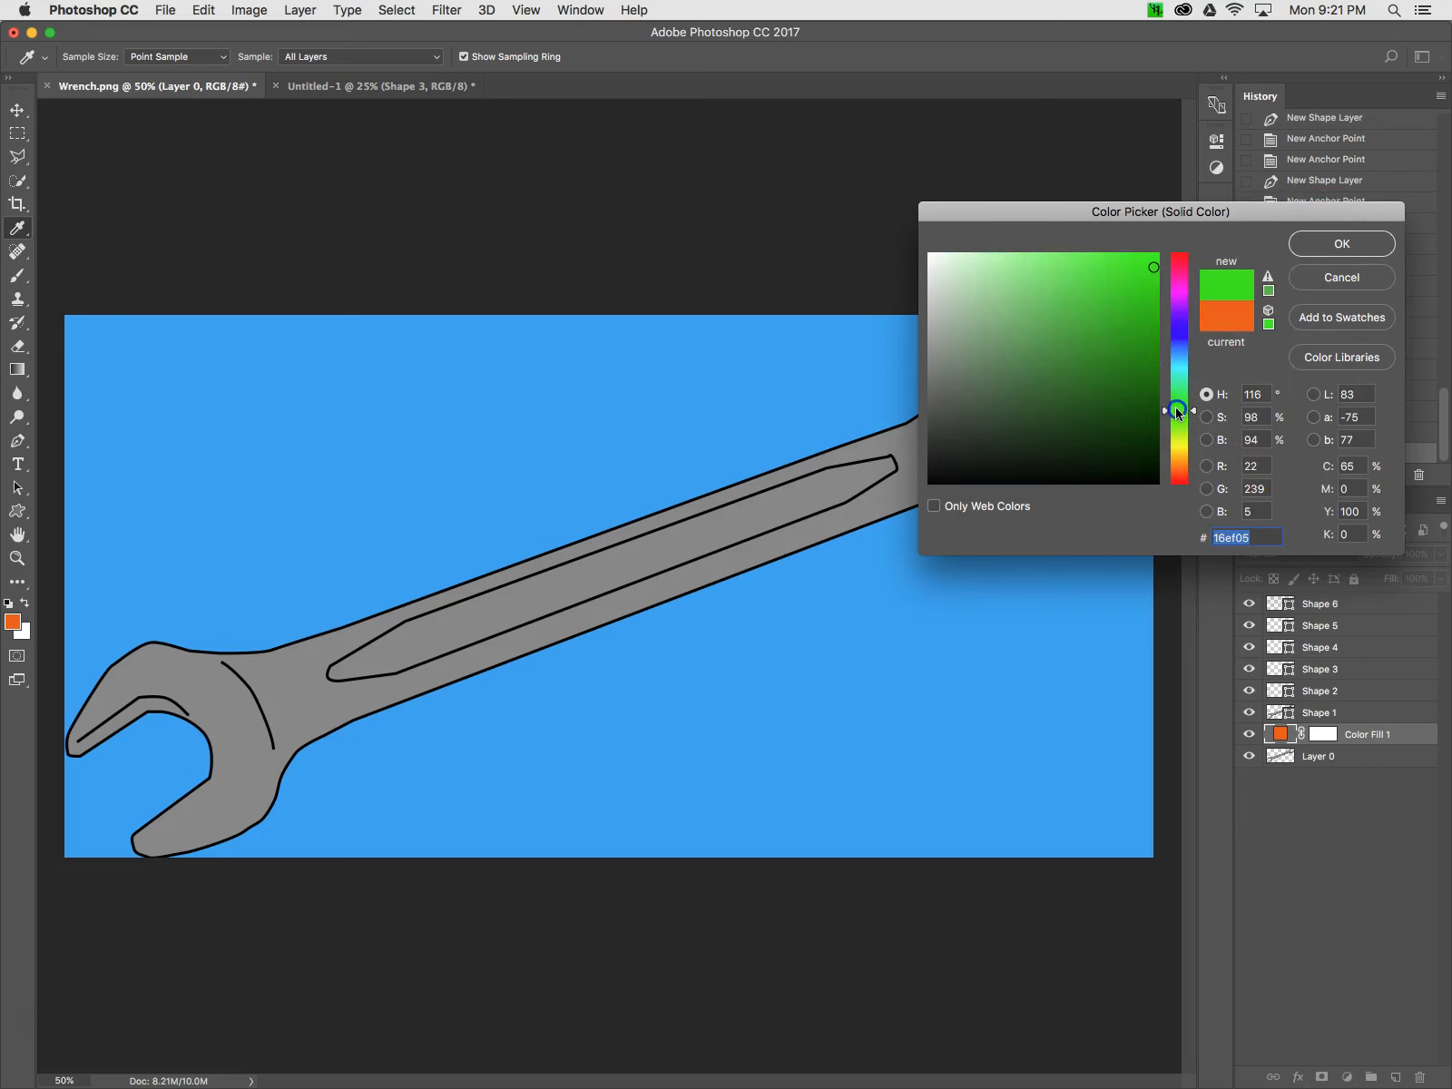
left_click(1326, 247)
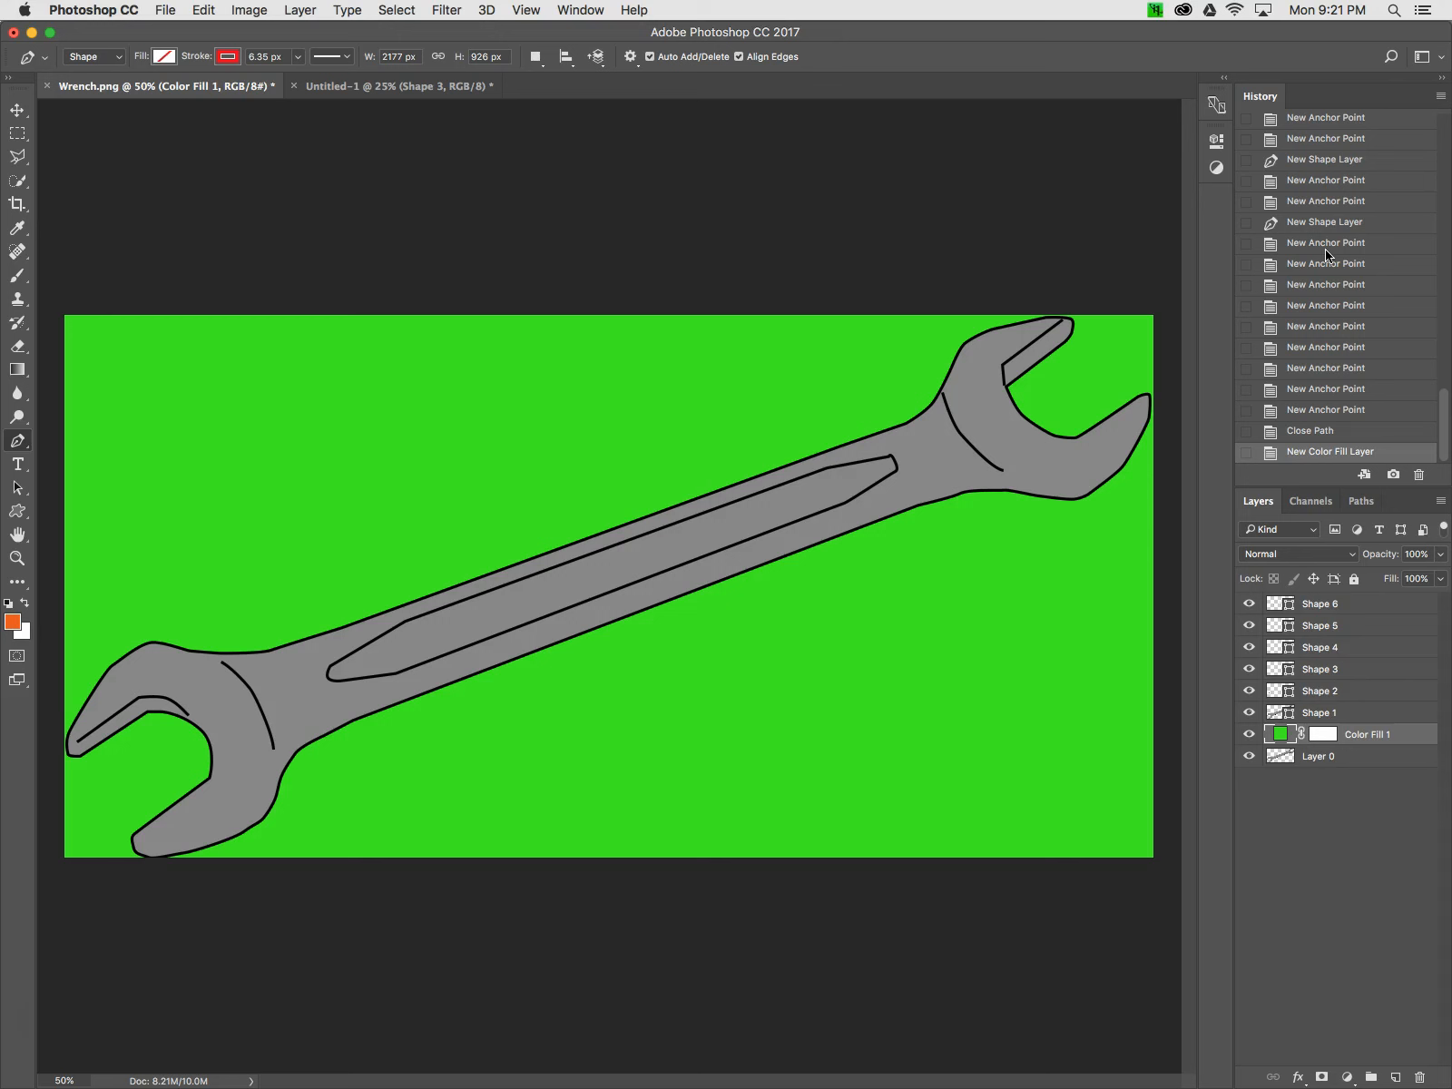
Hide the wrench photo layer beneath the green color fill
left_click(1331, 742)
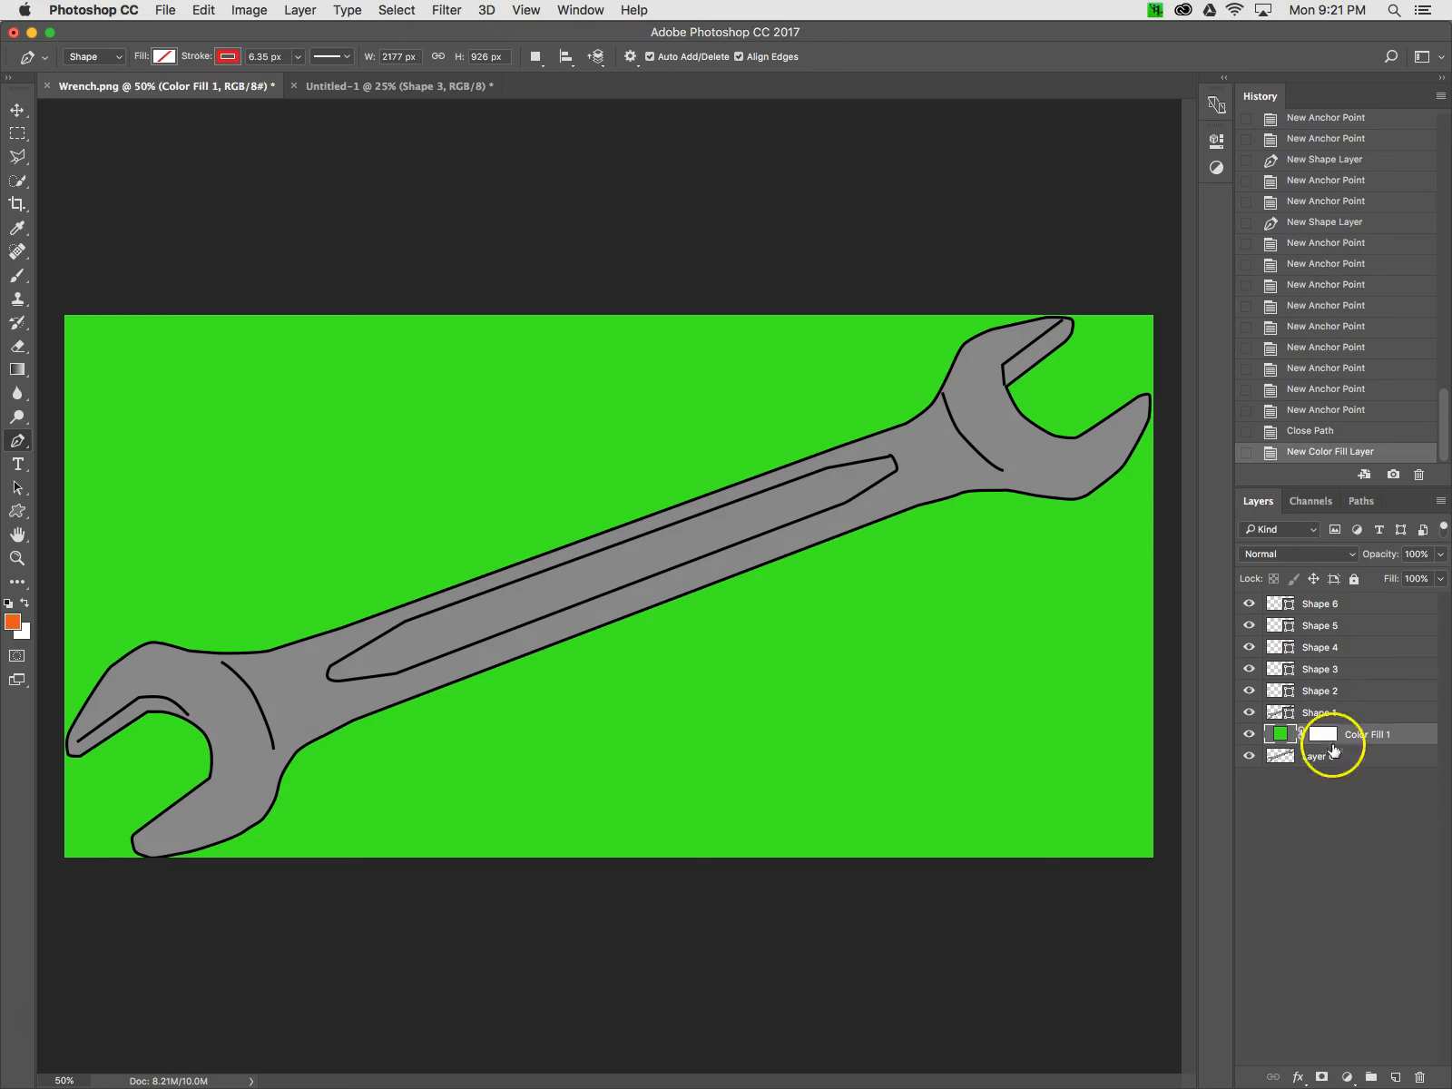
left_click(1316, 792)
right_click(1240, 752)
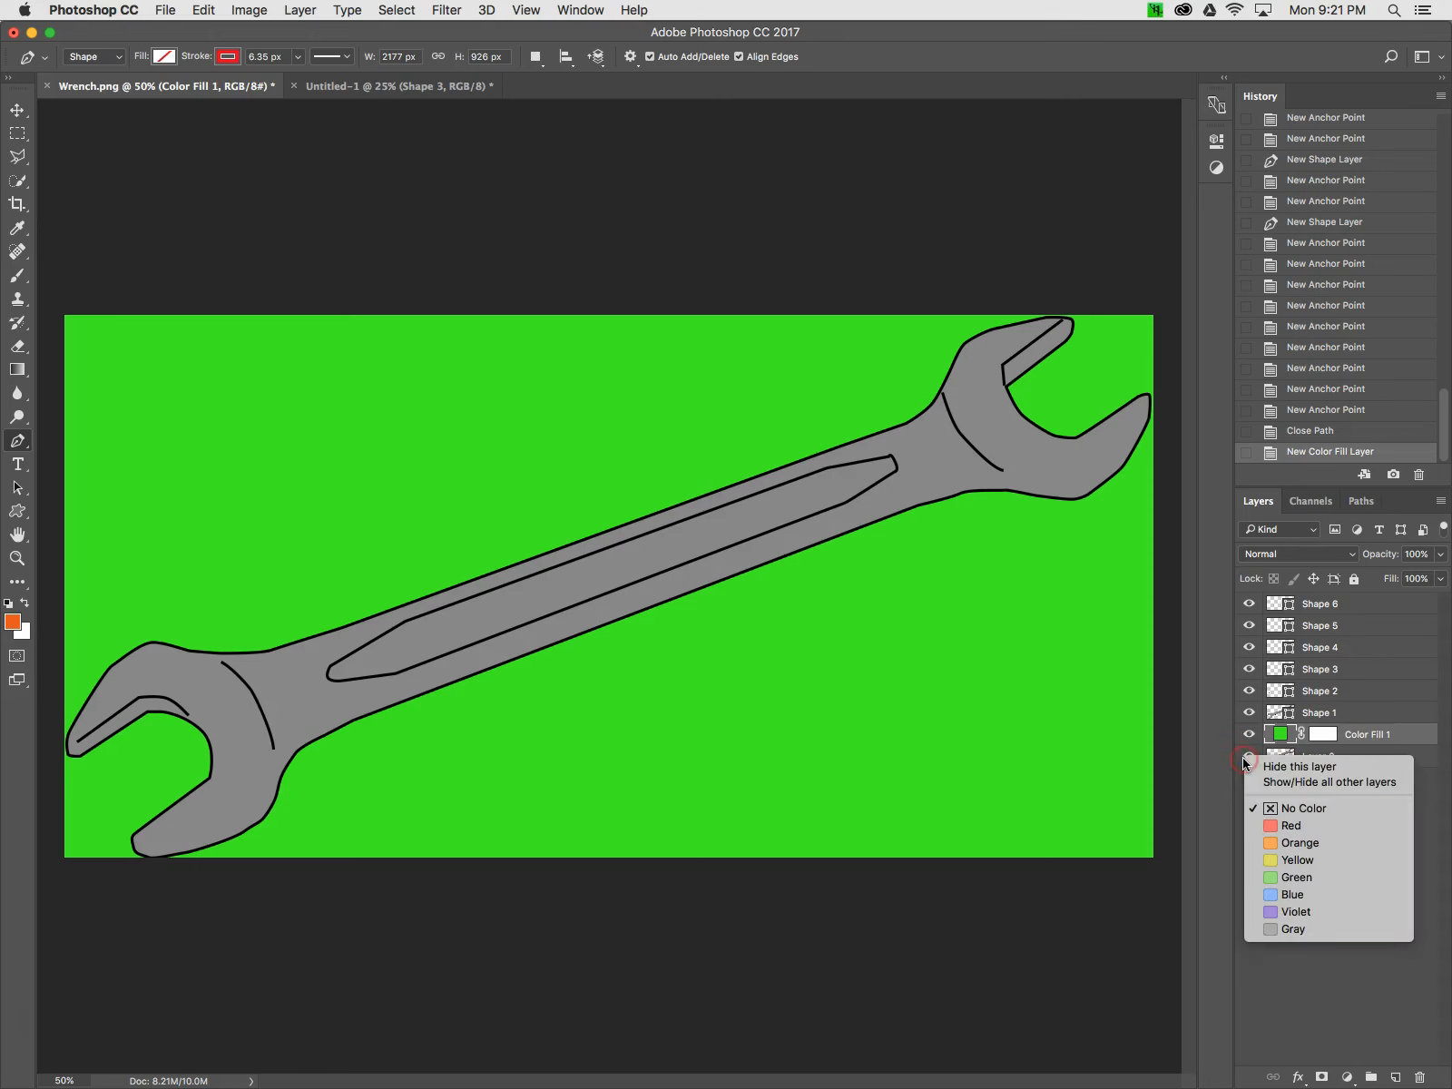
left_click(1248, 753)
left_click(1316, 814)
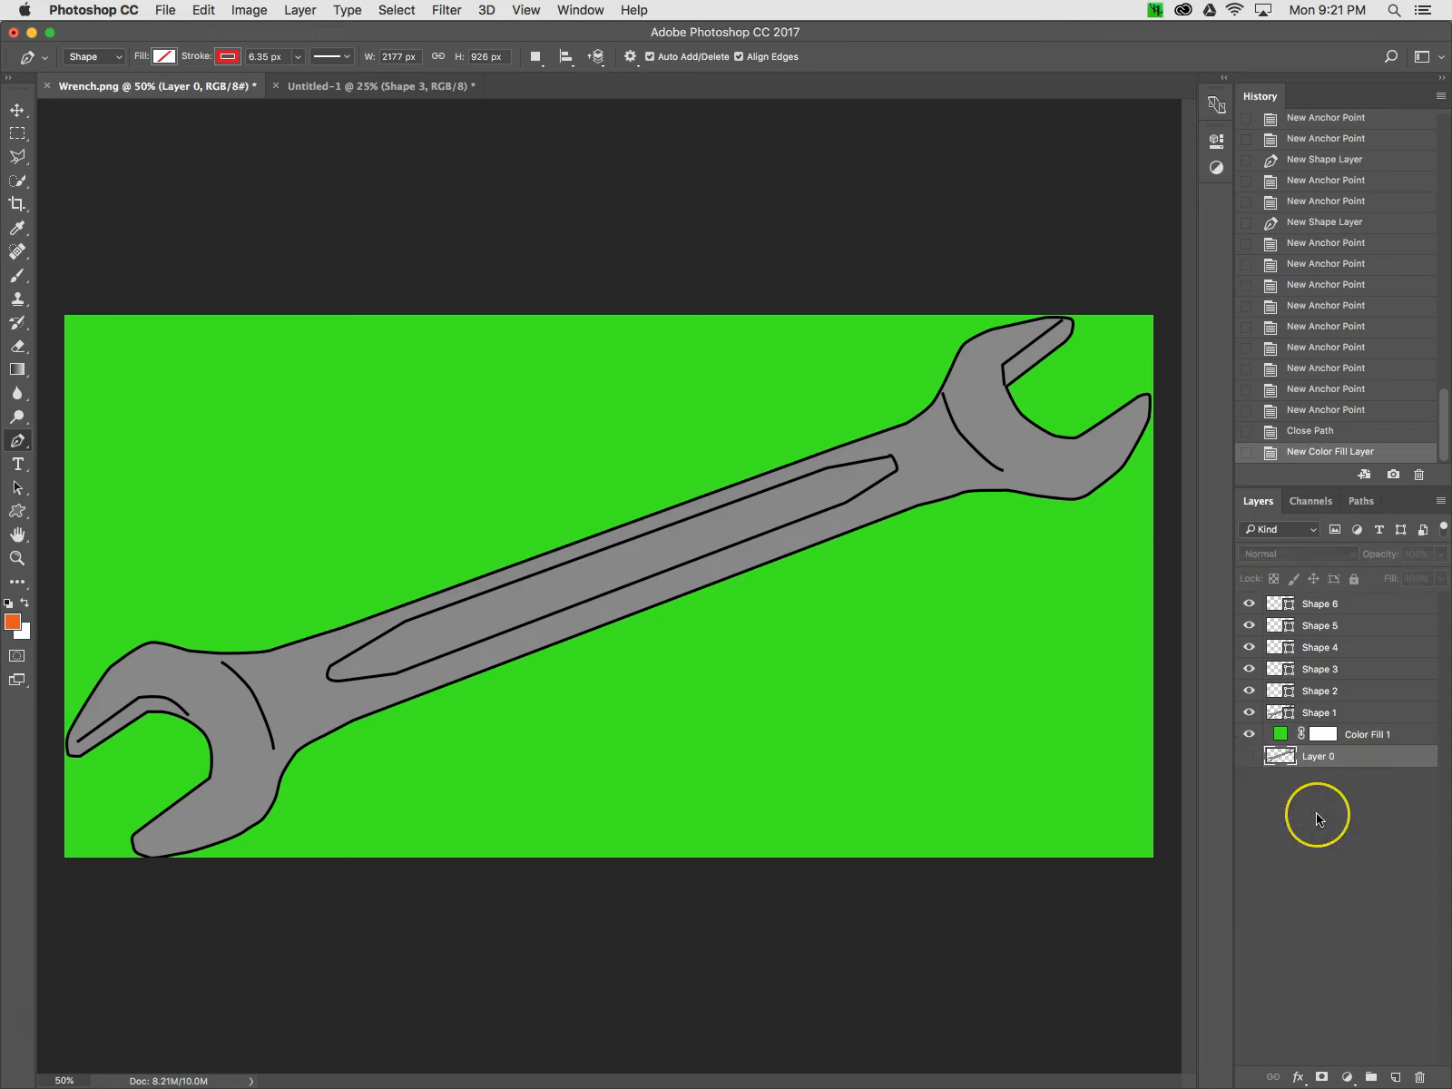